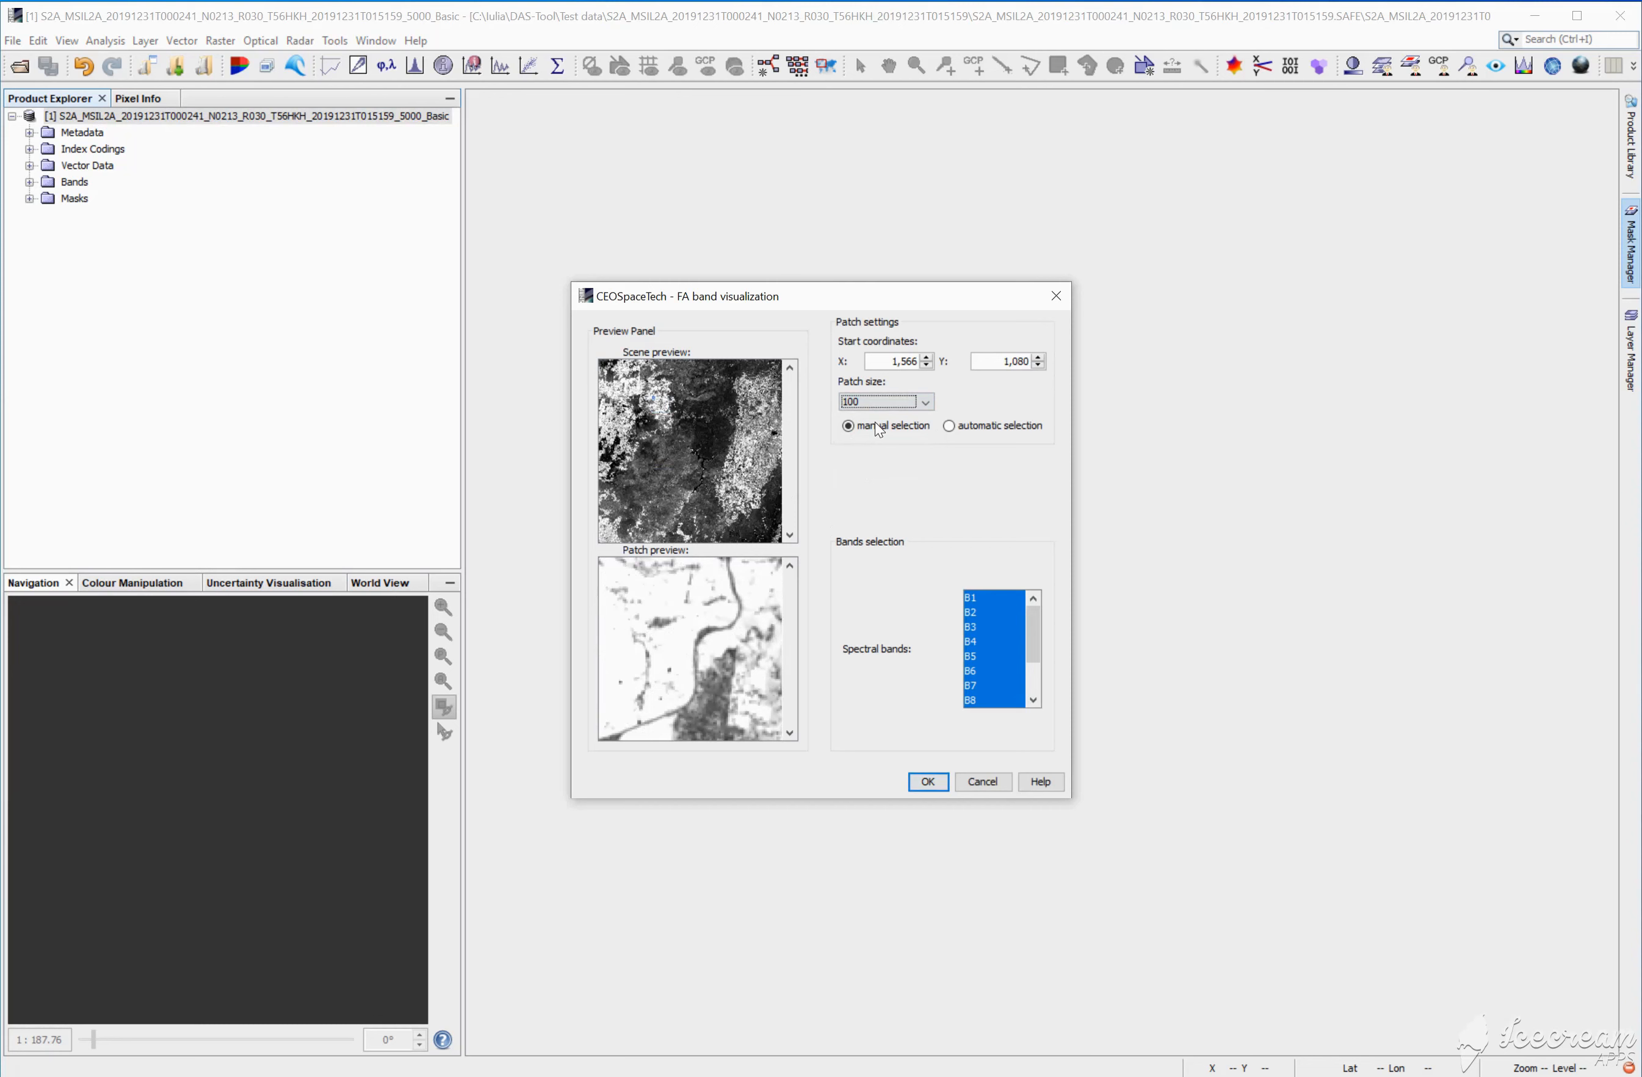
# Step: Switch the FA patch to automatic selection and generate the FA visualization using the selected spectral bands
pyautogui.click(950, 426)
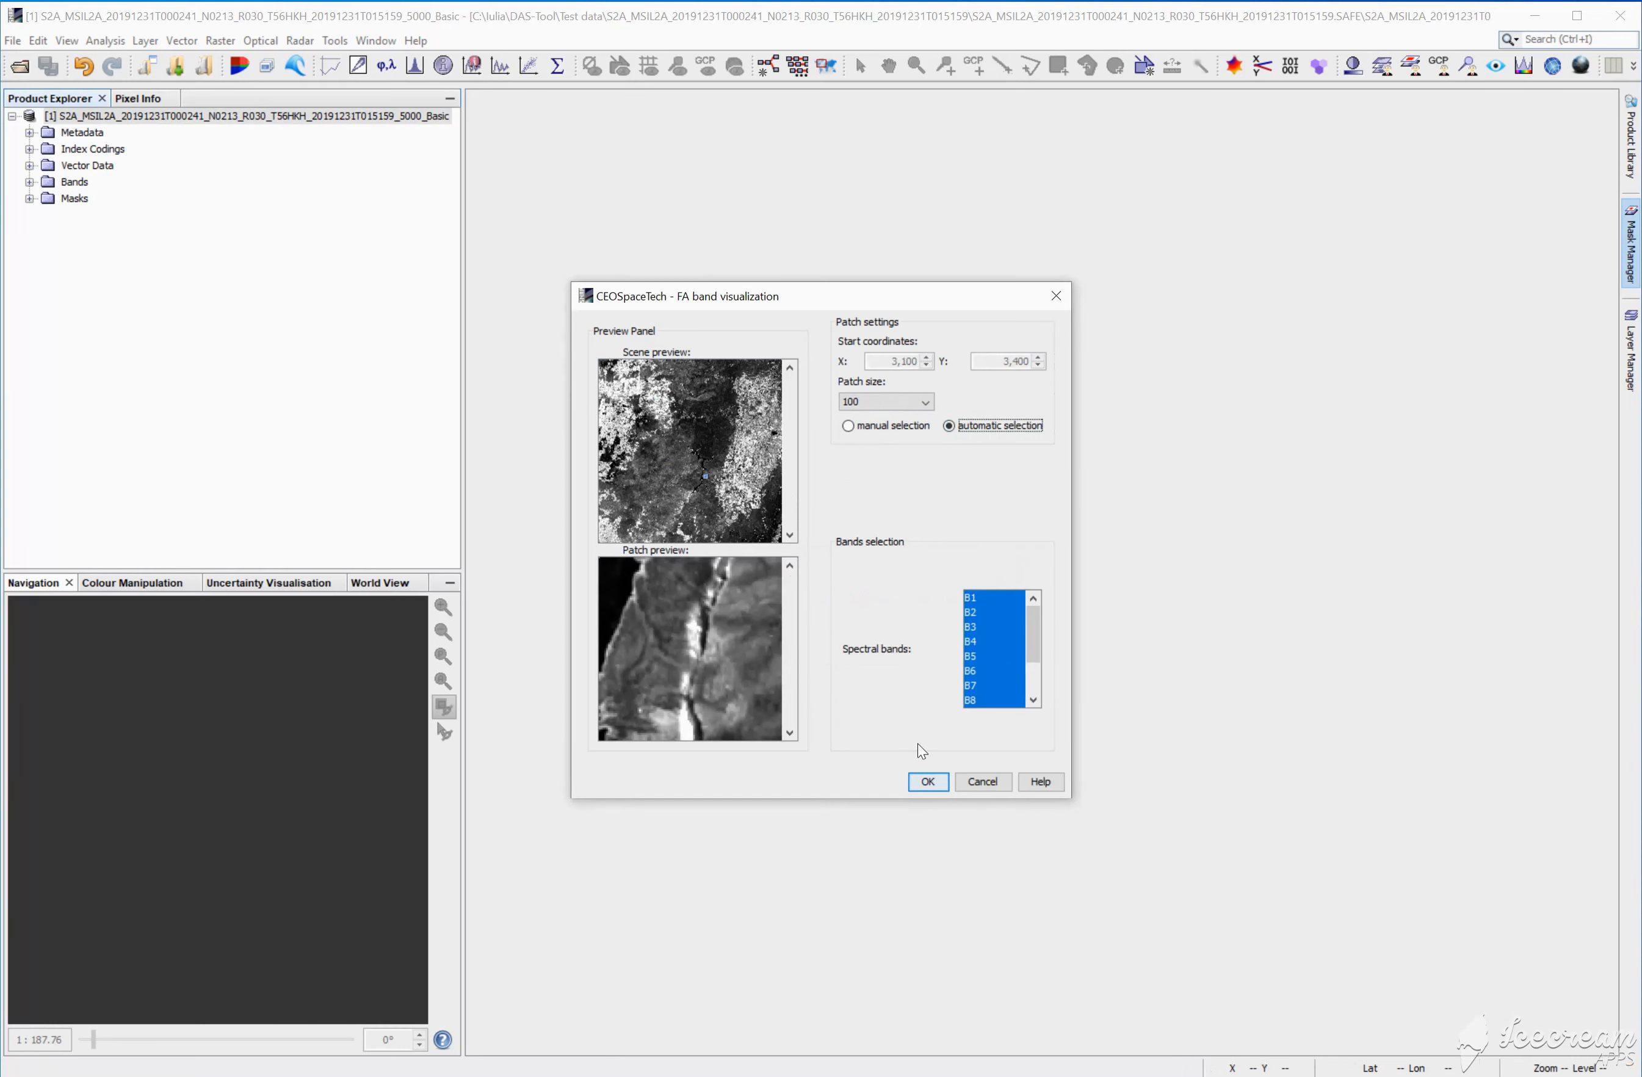
pyautogui.click(927, 784)
pyautogui.click(928, 783)
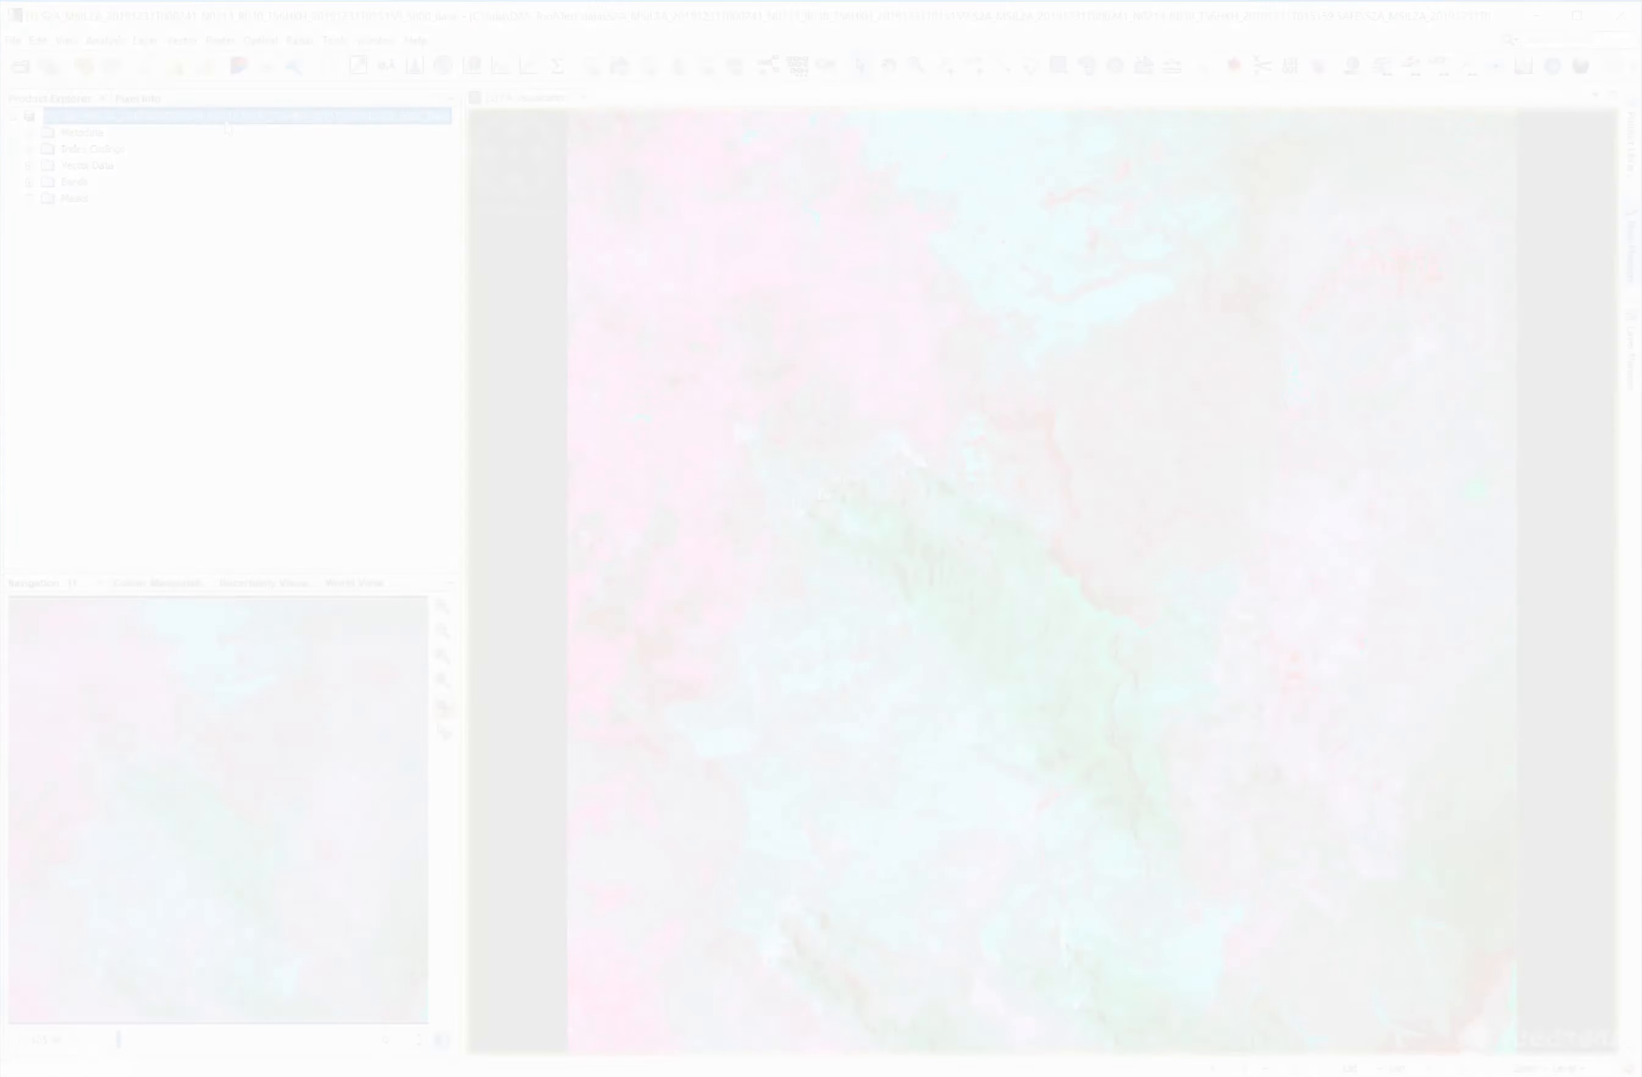
# Step: Open an RGB image of the product with the Sentinel 2 MSI Natural Colors profile (B4, B3, B2)
pyautogui.rightClick(226, 118)
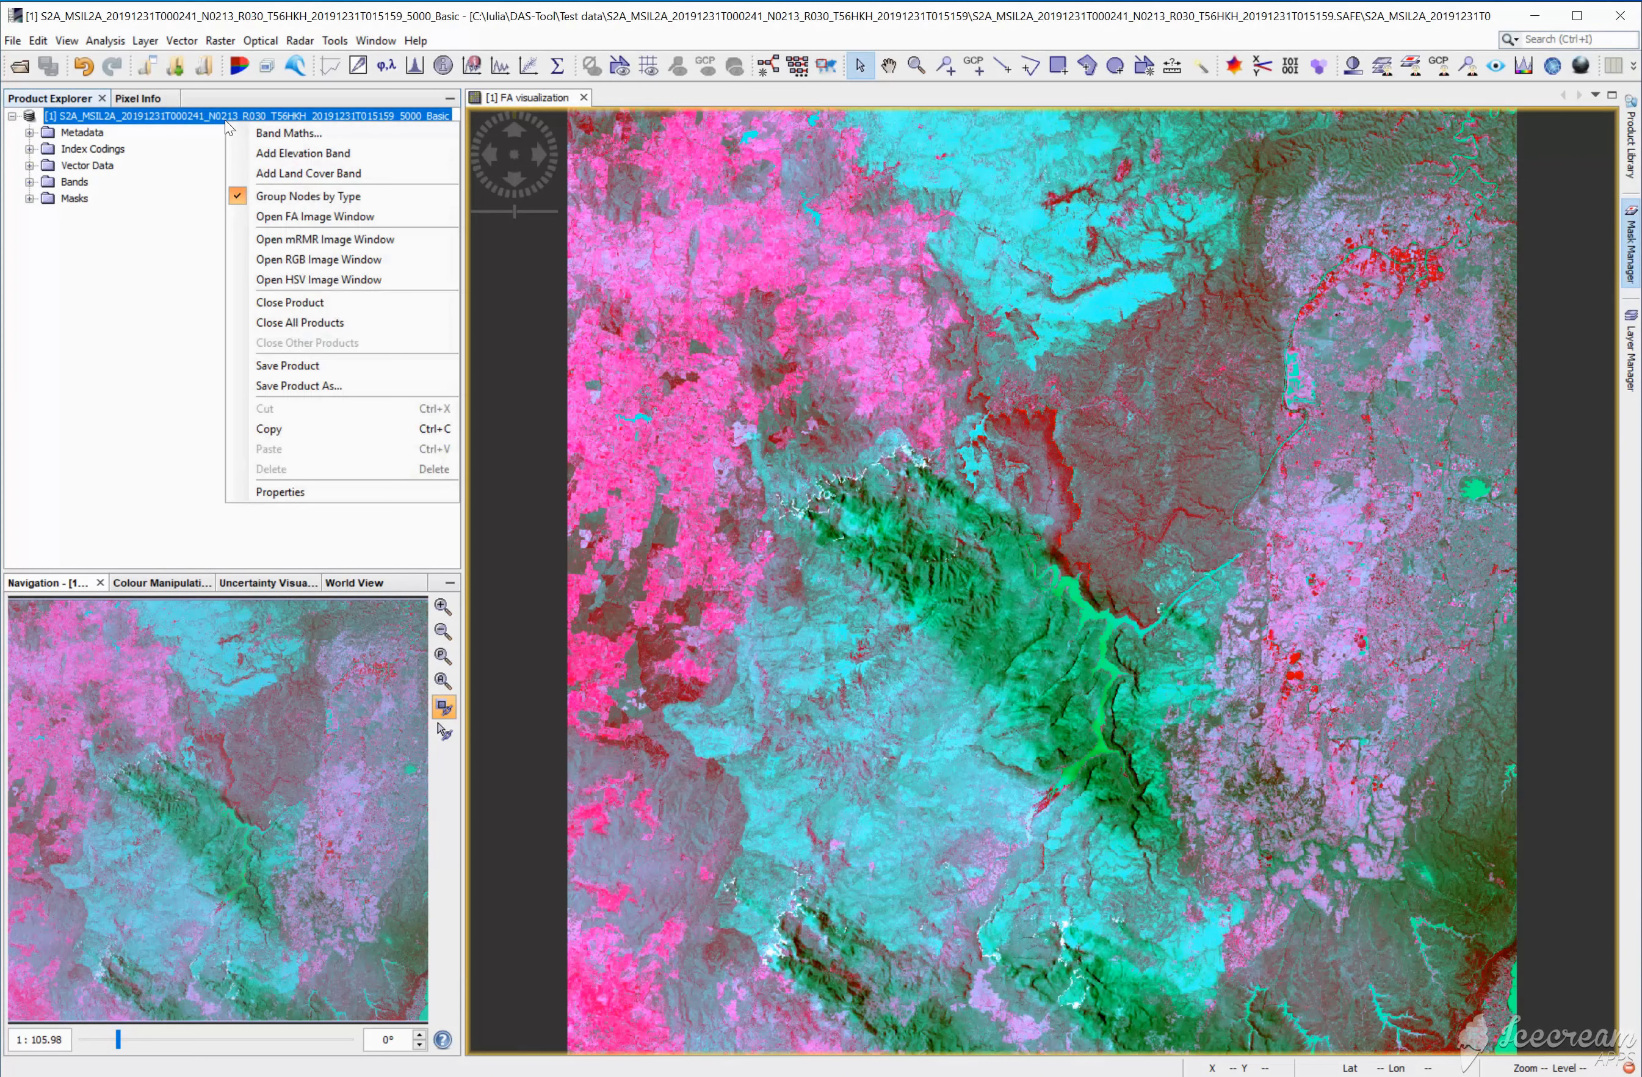
pyautogui.click(278, 259)
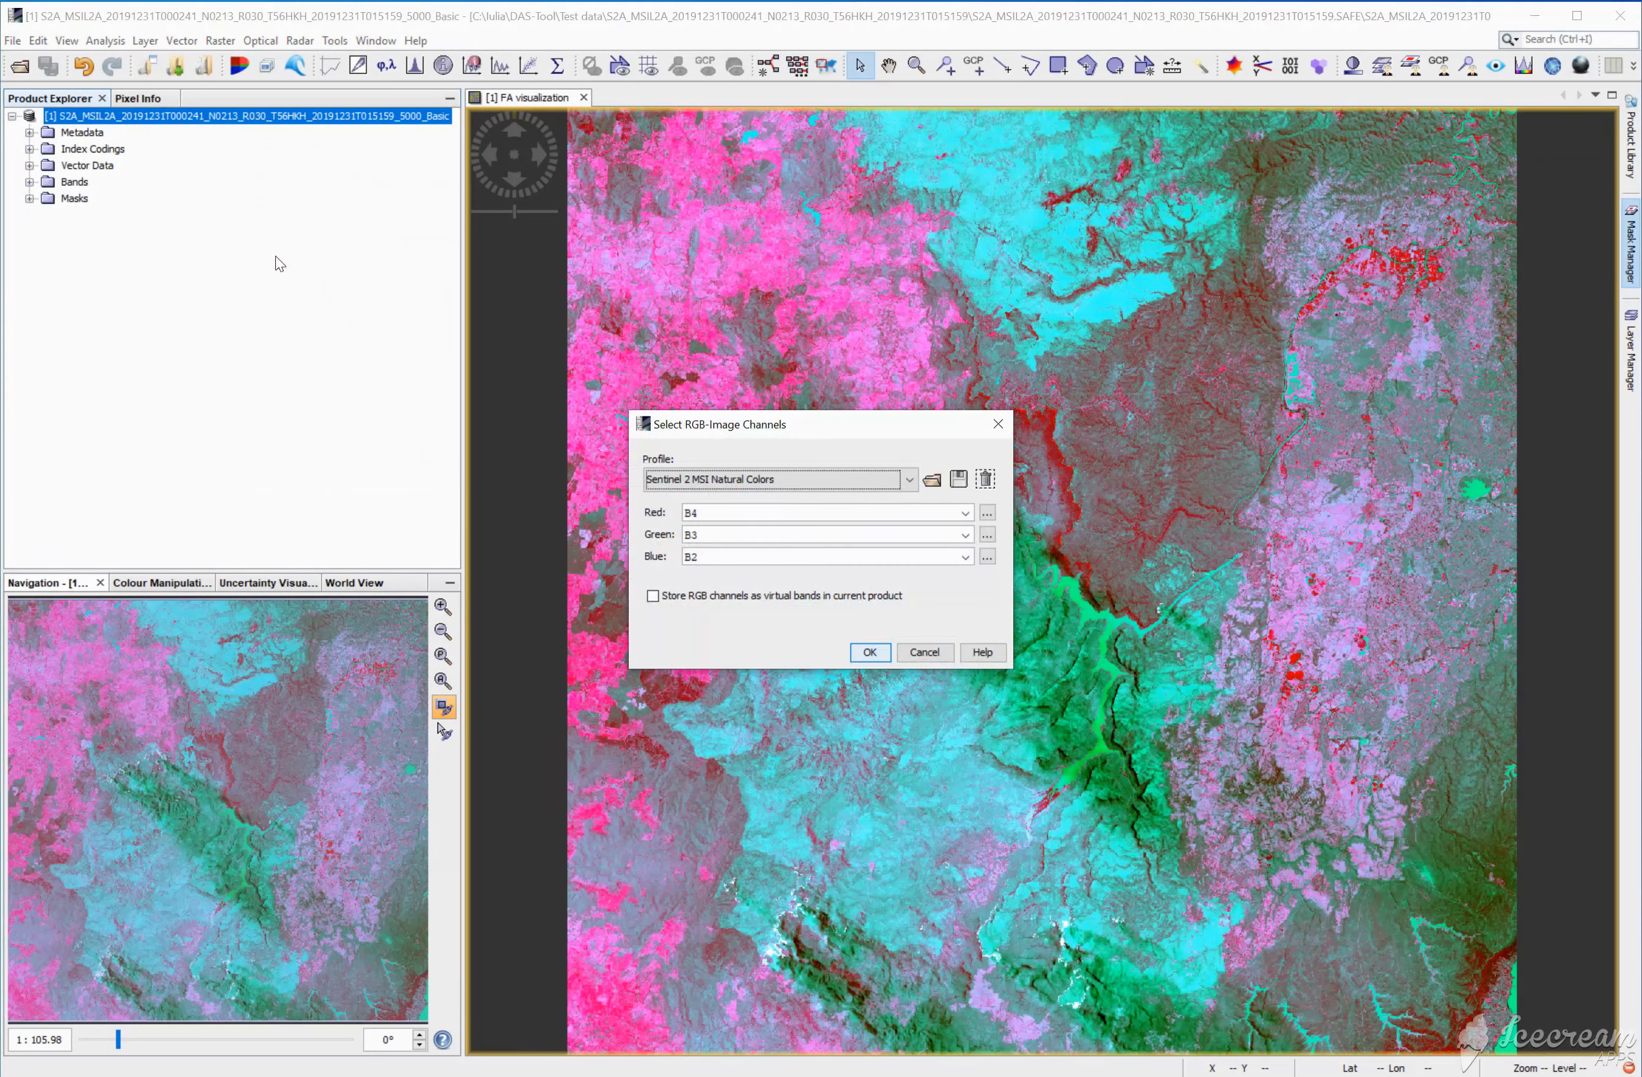
pyautogui.click(871, 652)
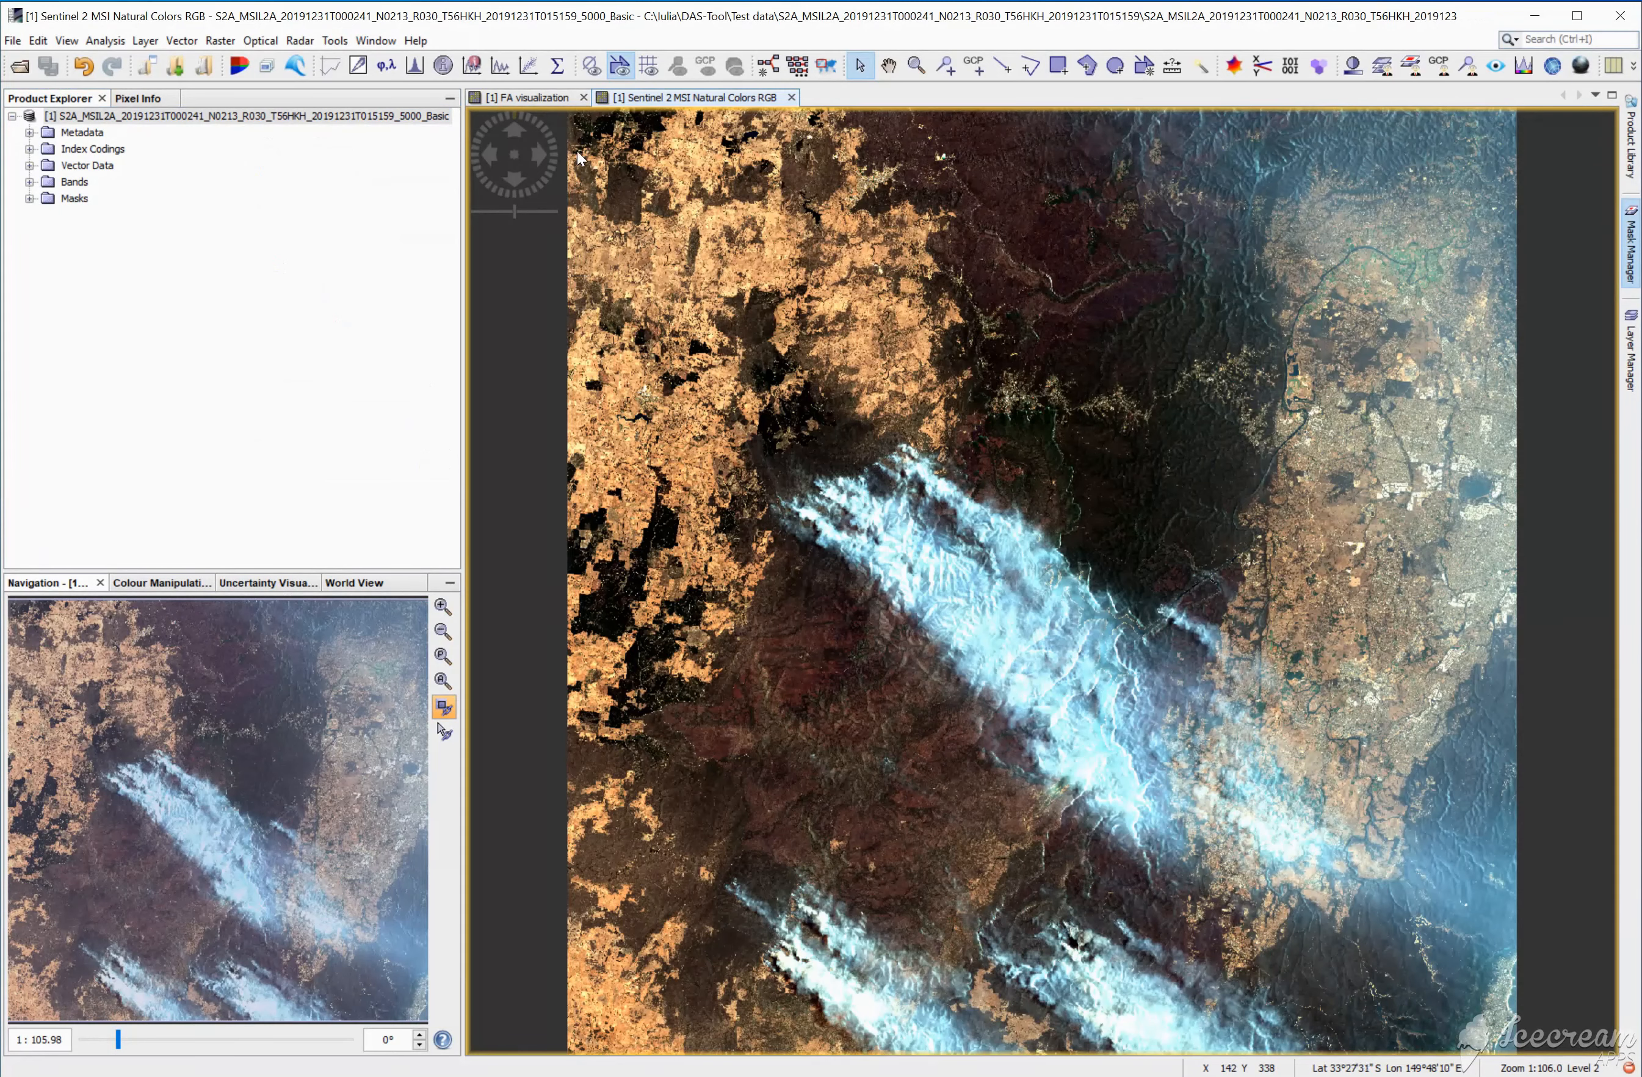
# Step: Place the FA visualization beside the natural colors image and fit the whole scene into both views
pyautogui.moveTo(547, 100); pyautogui.dragTo(1525, 634)
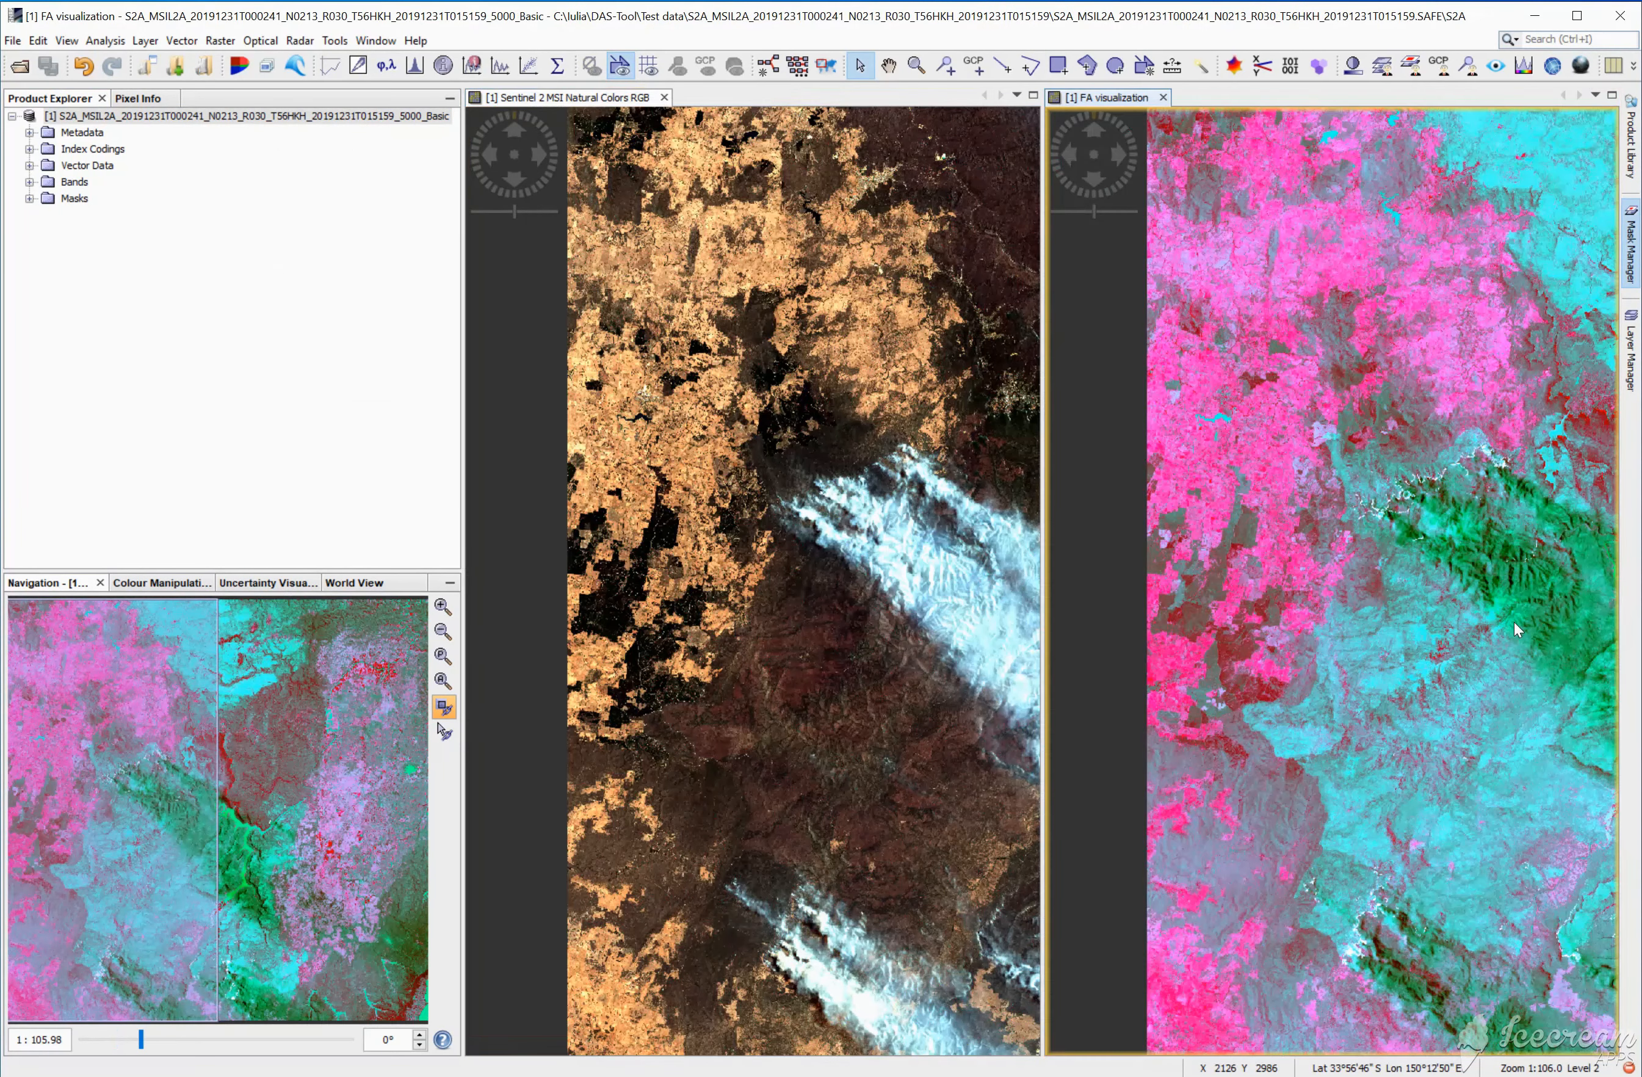
pyautogui.scroll(-5, 1220, 696)
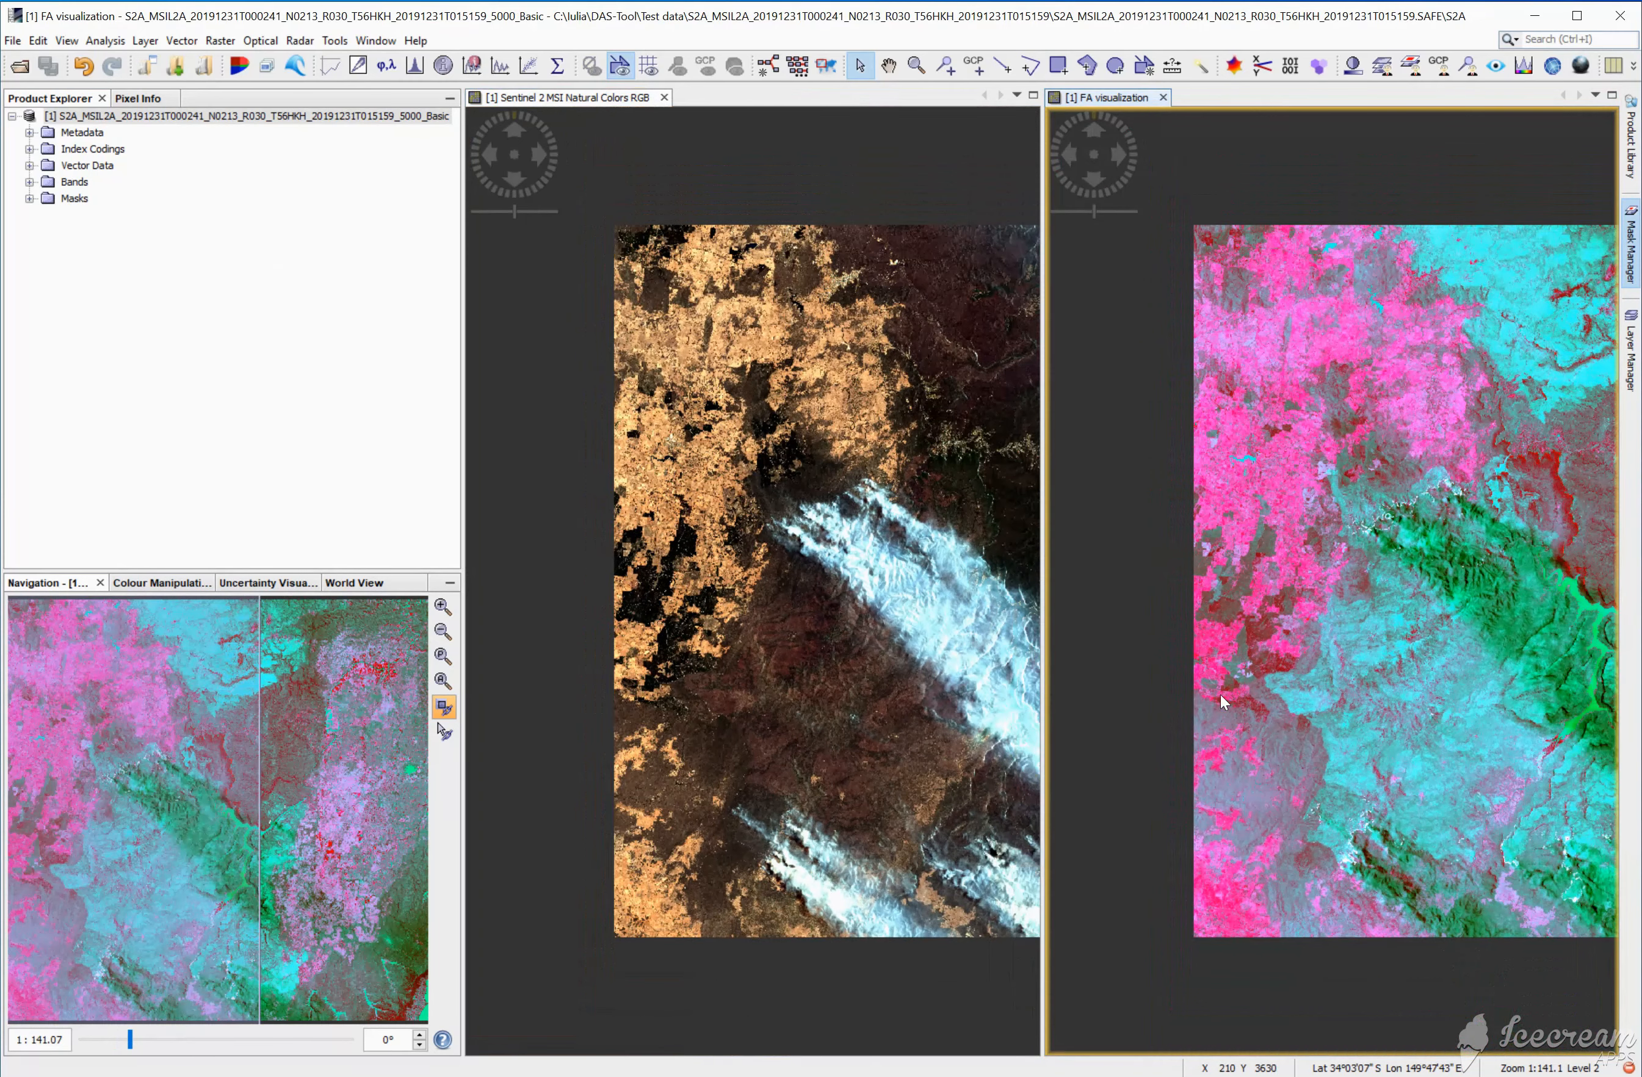
pyautogui.scroll(-1, 1220, 694)
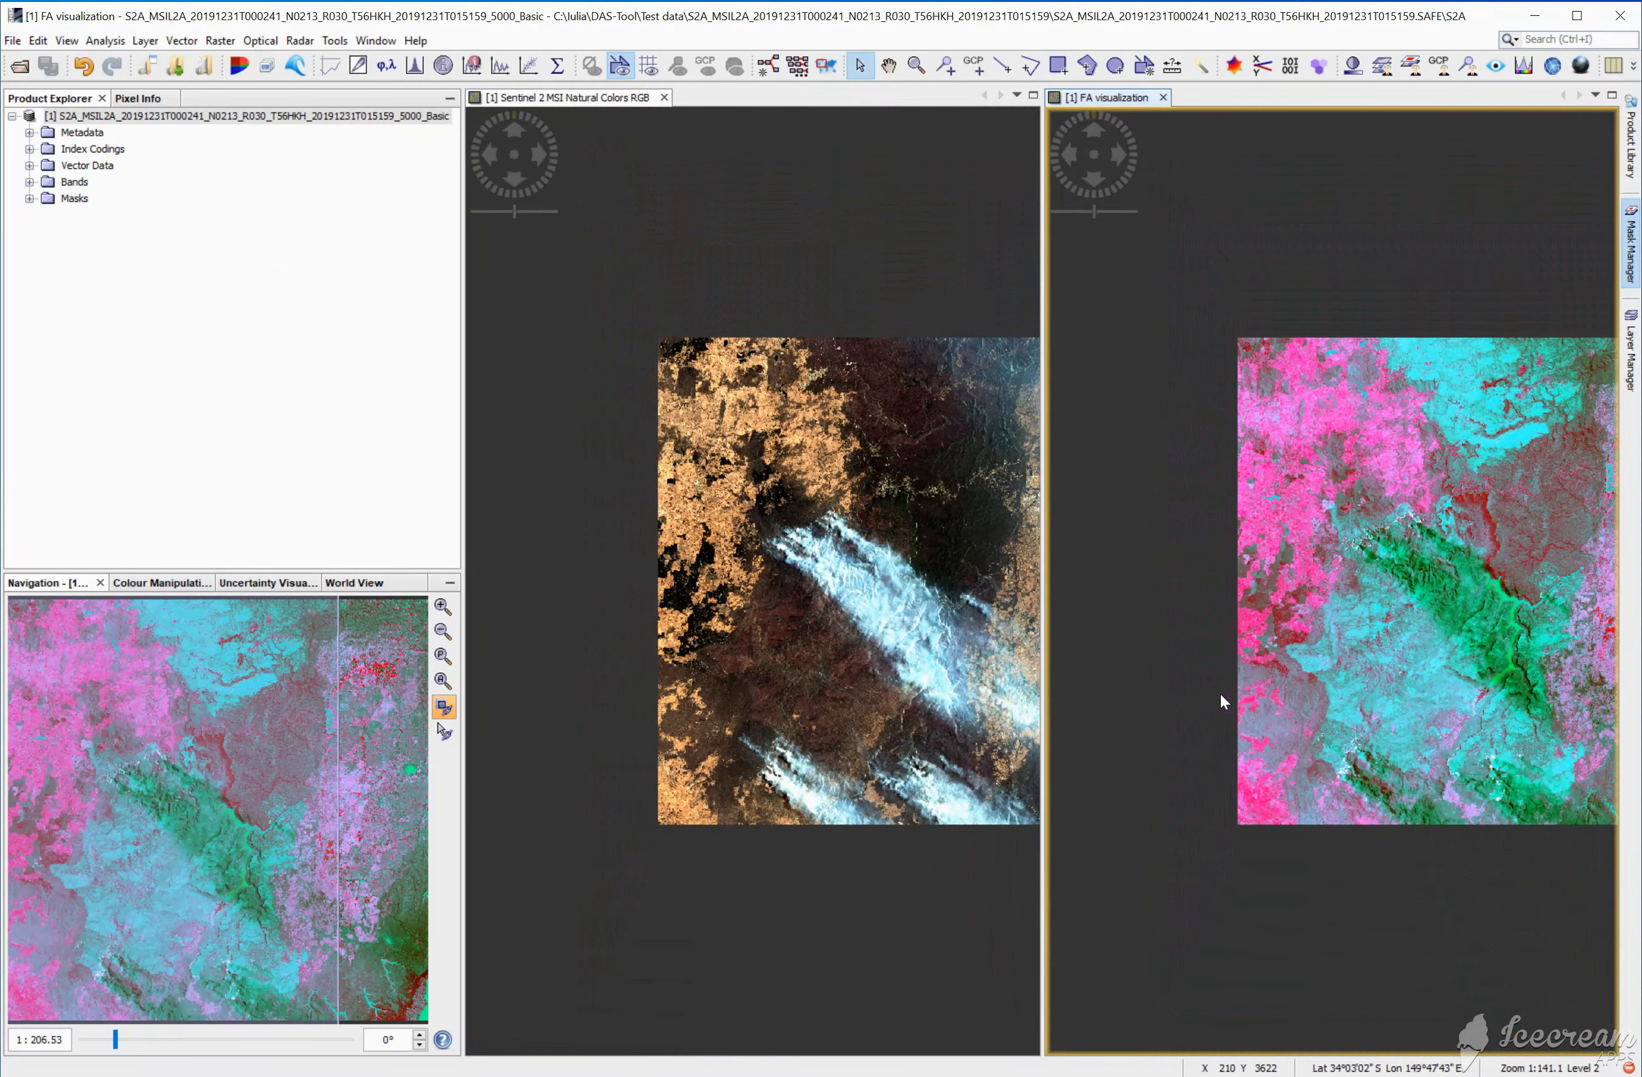
pyautogui.moveTo(219, 810); pyautogui.dragTo(326, 801)
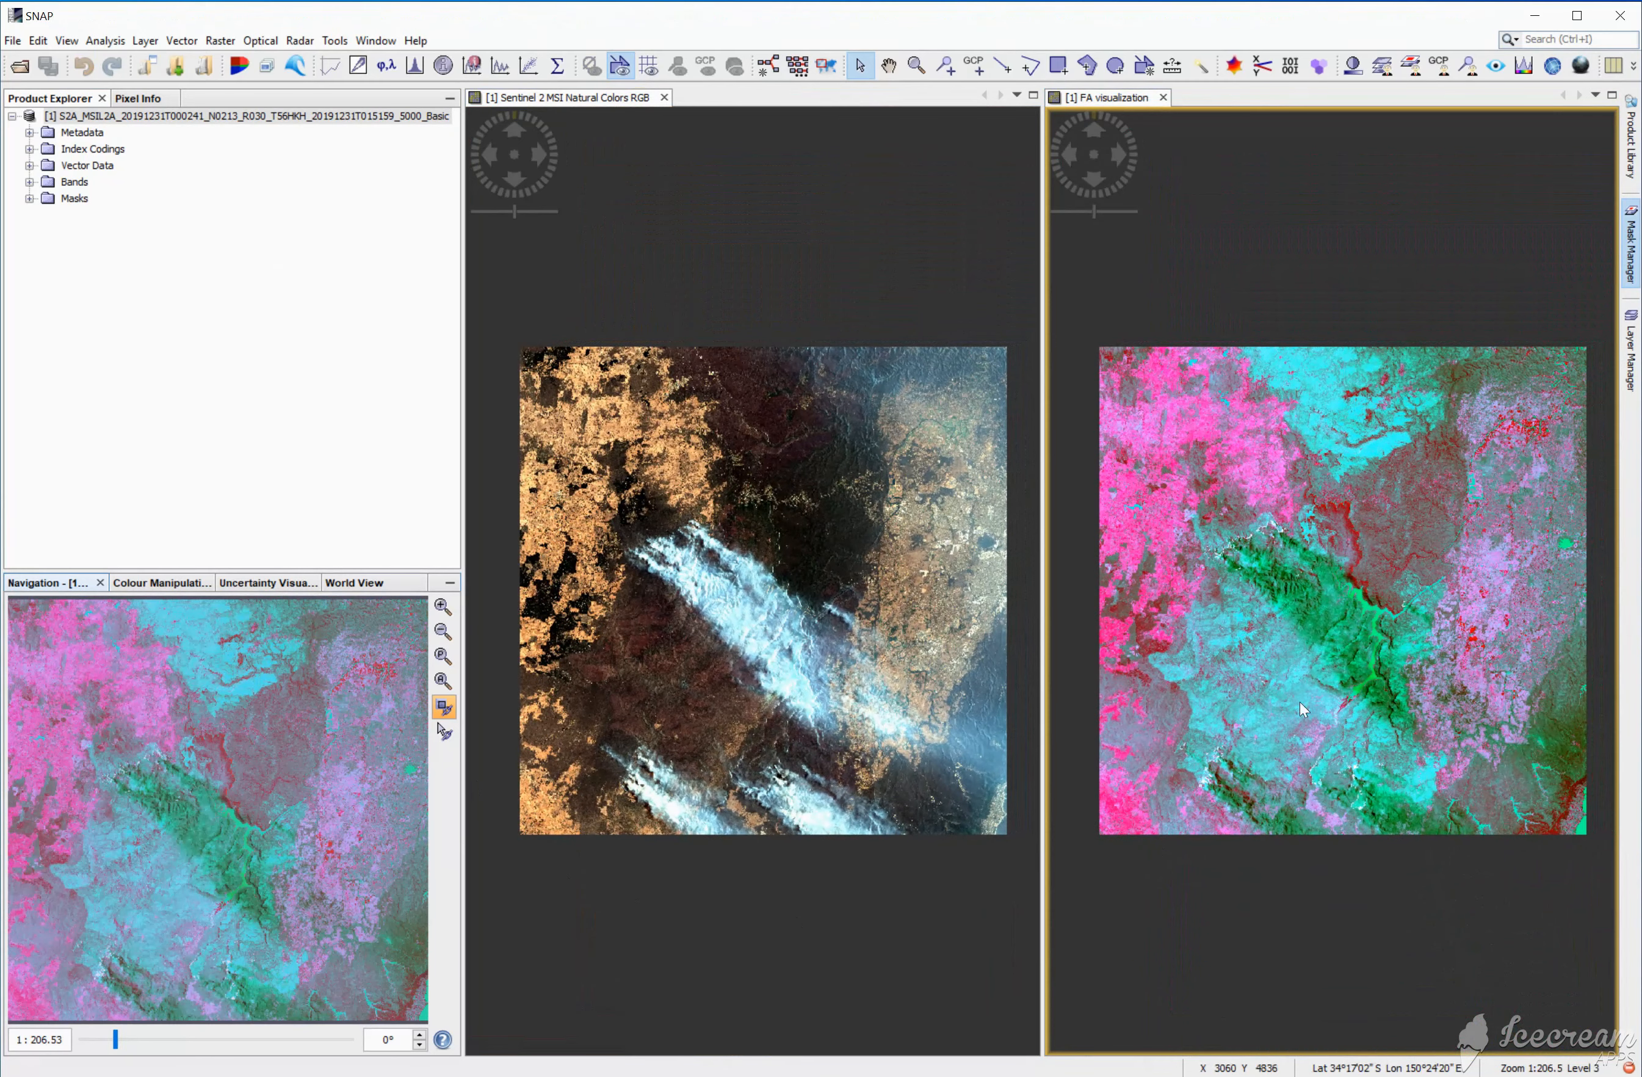
pyautogui.scroll(1, 1219, 669)
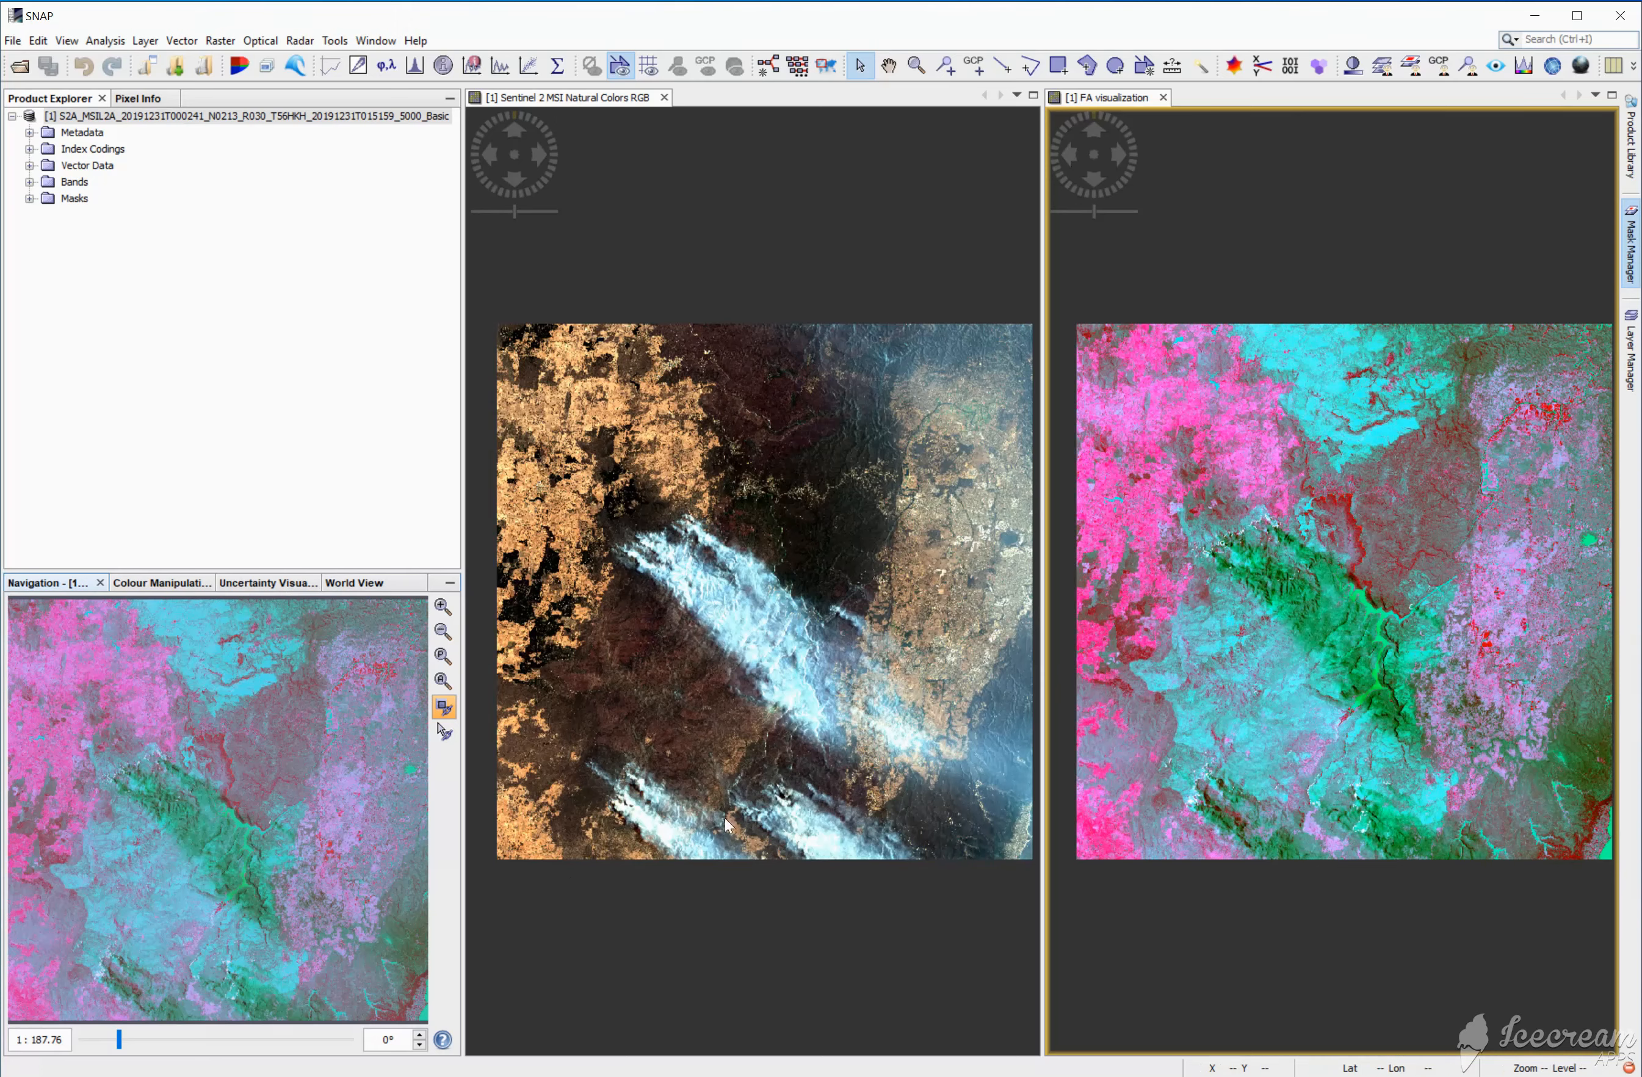
pyautogui.moveTo(351, 879); pyautogui.dragTo(356, 882)
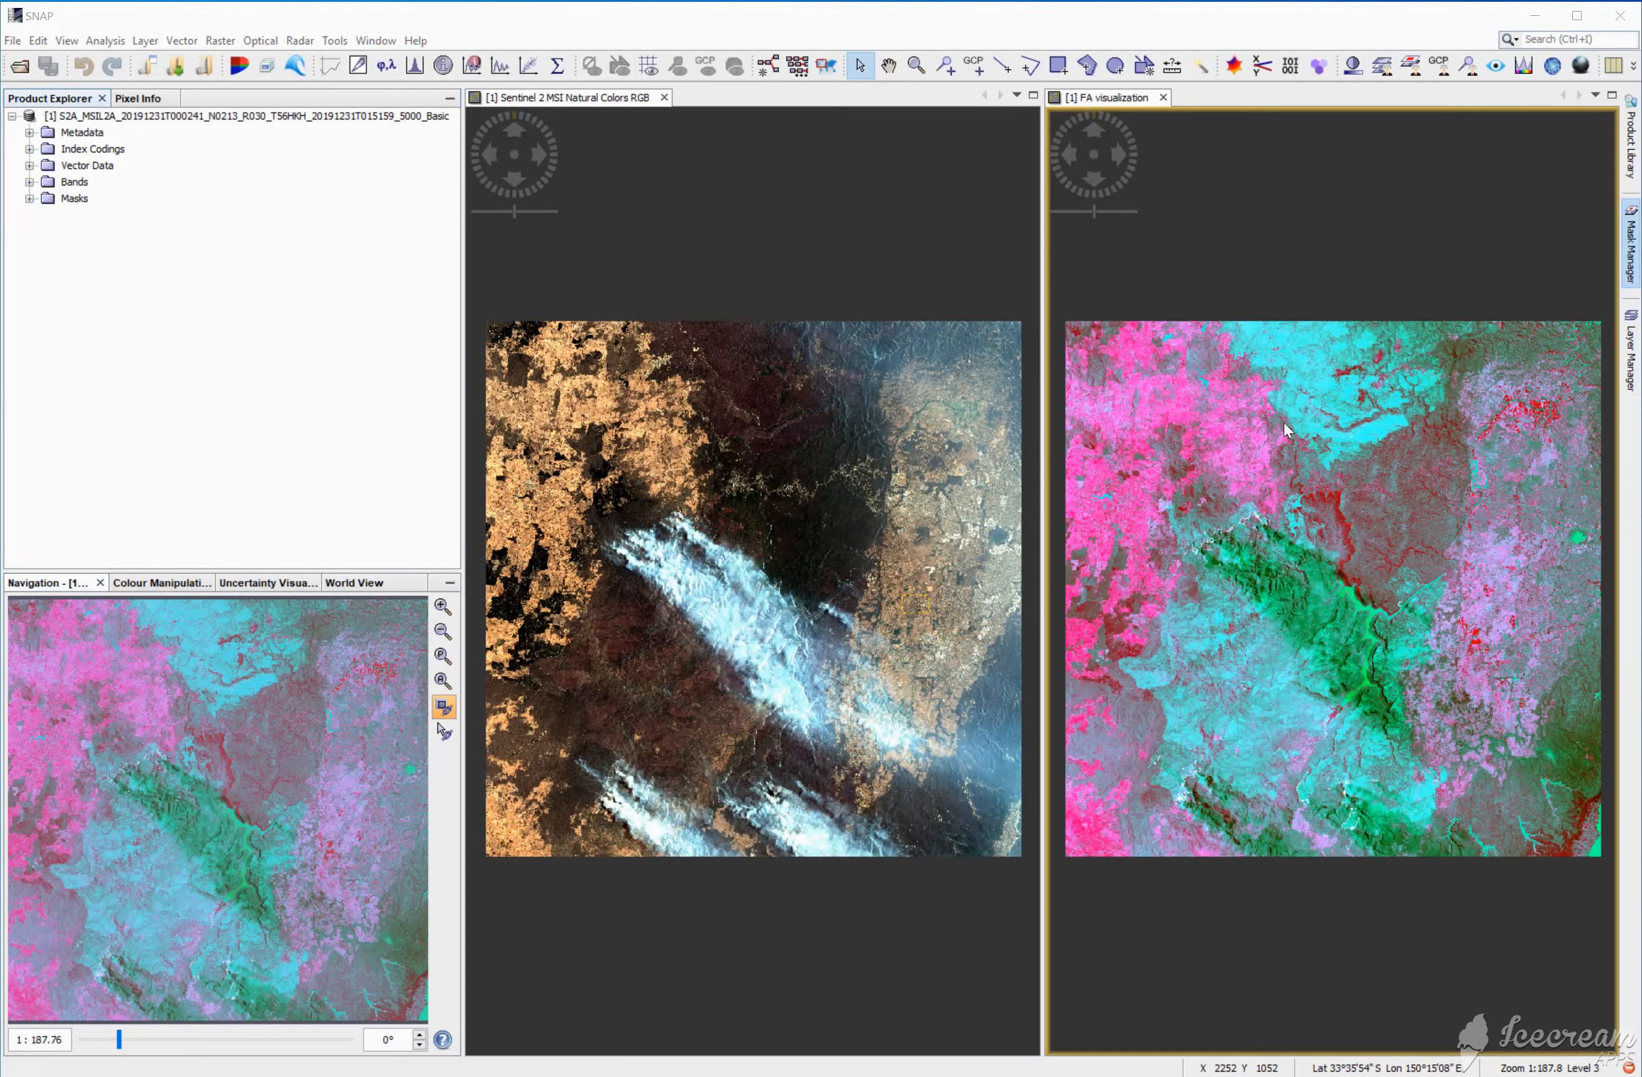
# Step: Create a new vector data container named forest
pyautogui.click(180, 40)
pyautogui.click(194, 66)
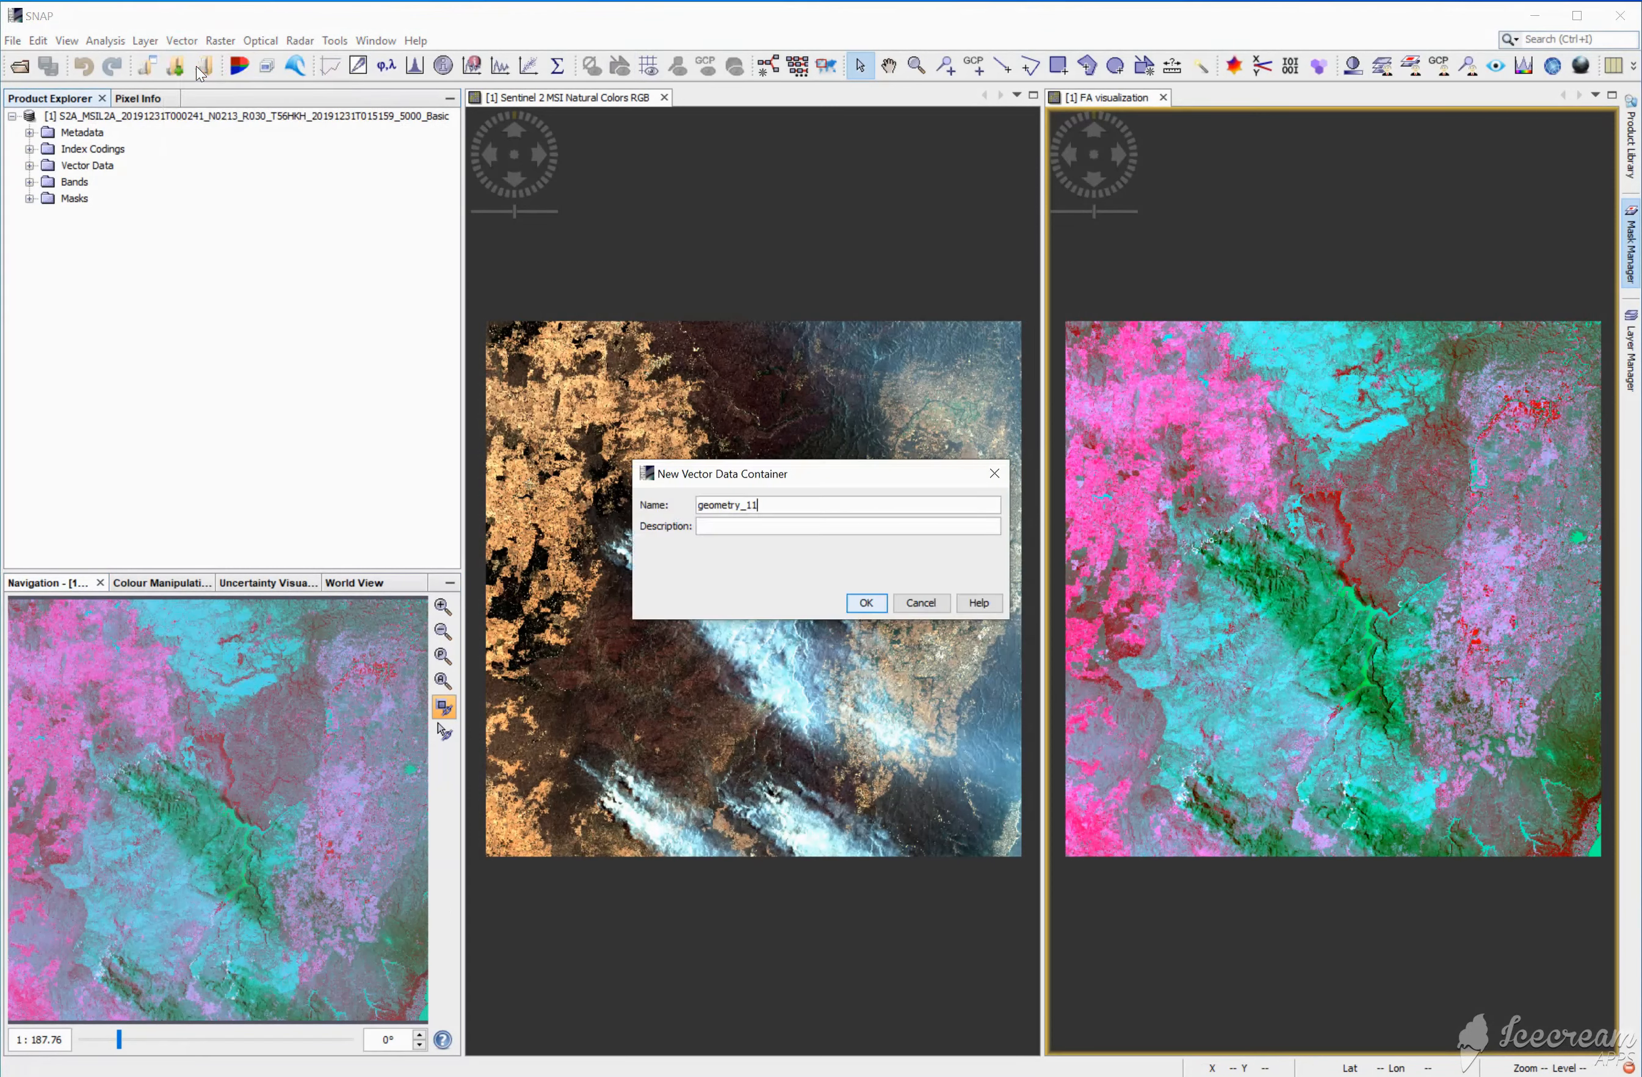
pyautogui.moveTo(760, 506); pyautogui.dragTo(645, 498)
pyautogui.write('forest')
pyautogui.click(865, 602)
# Step: Draw two forest training polygons over the dark northeastern areas of the FA visualization
pyautogui.click(1086, 66)
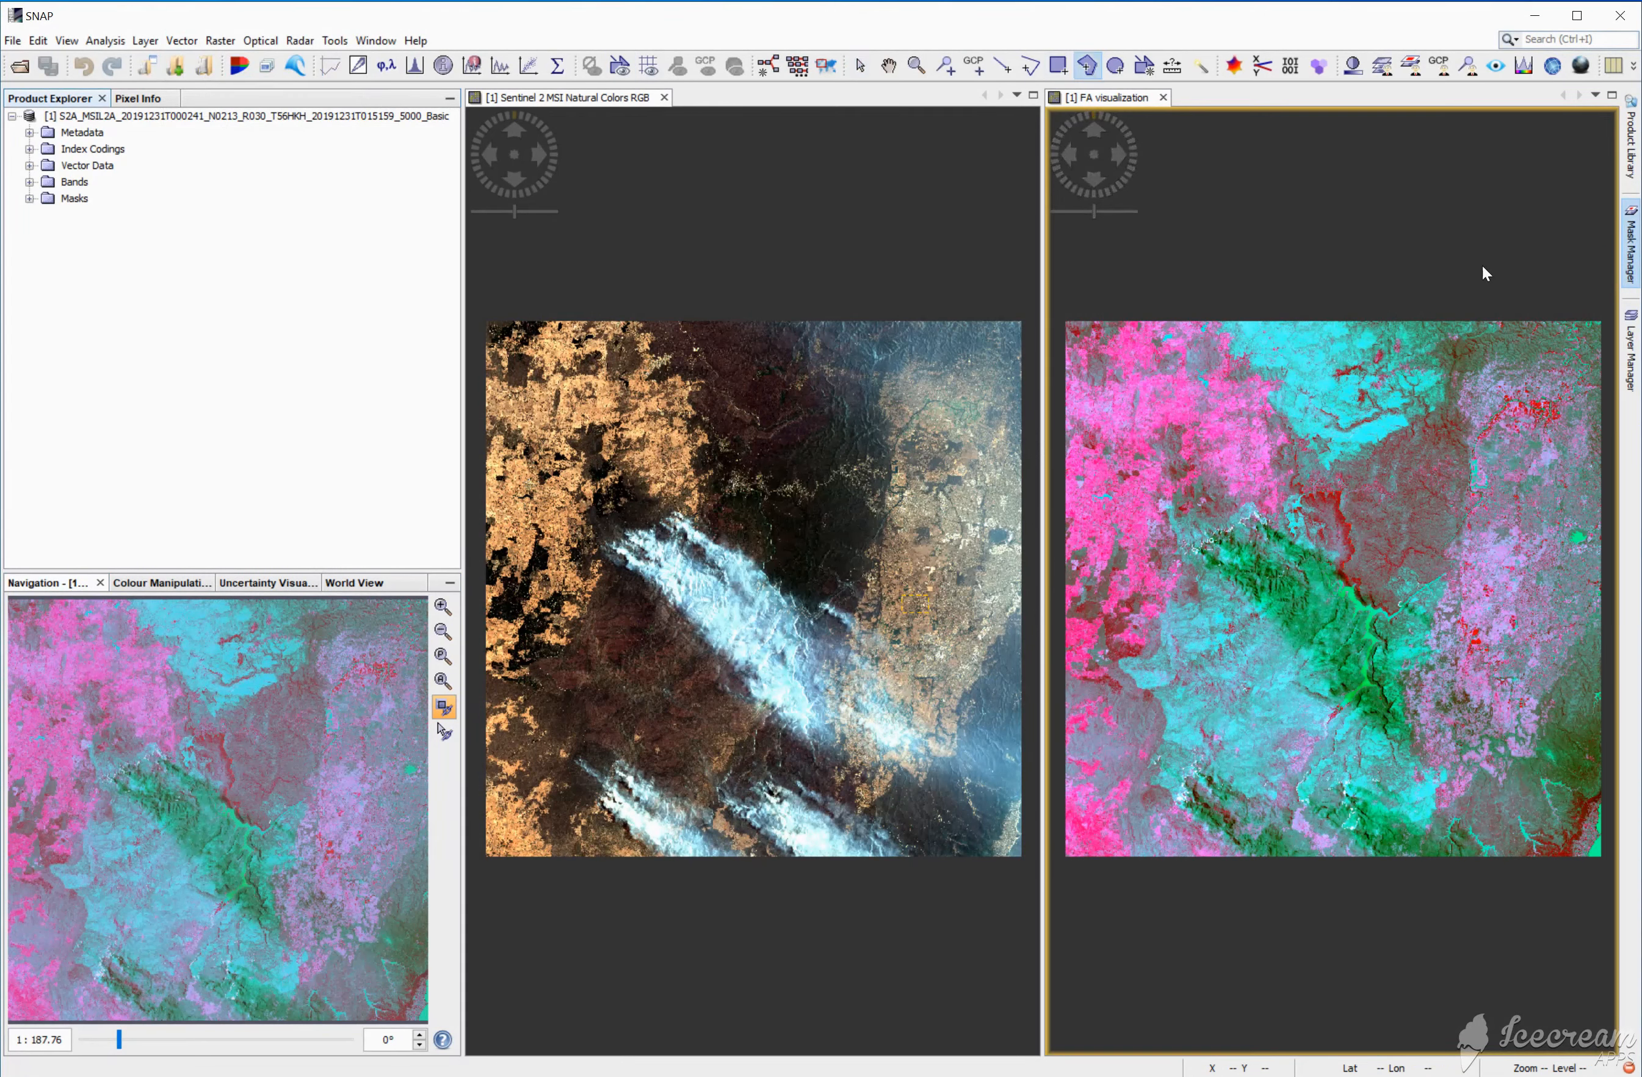
pyautogui.click(1514, 326)
pyautogui.click(1538, 355)
pyautogui.doubleClick(1465, 341)
pyautogui.click(1456, 376)
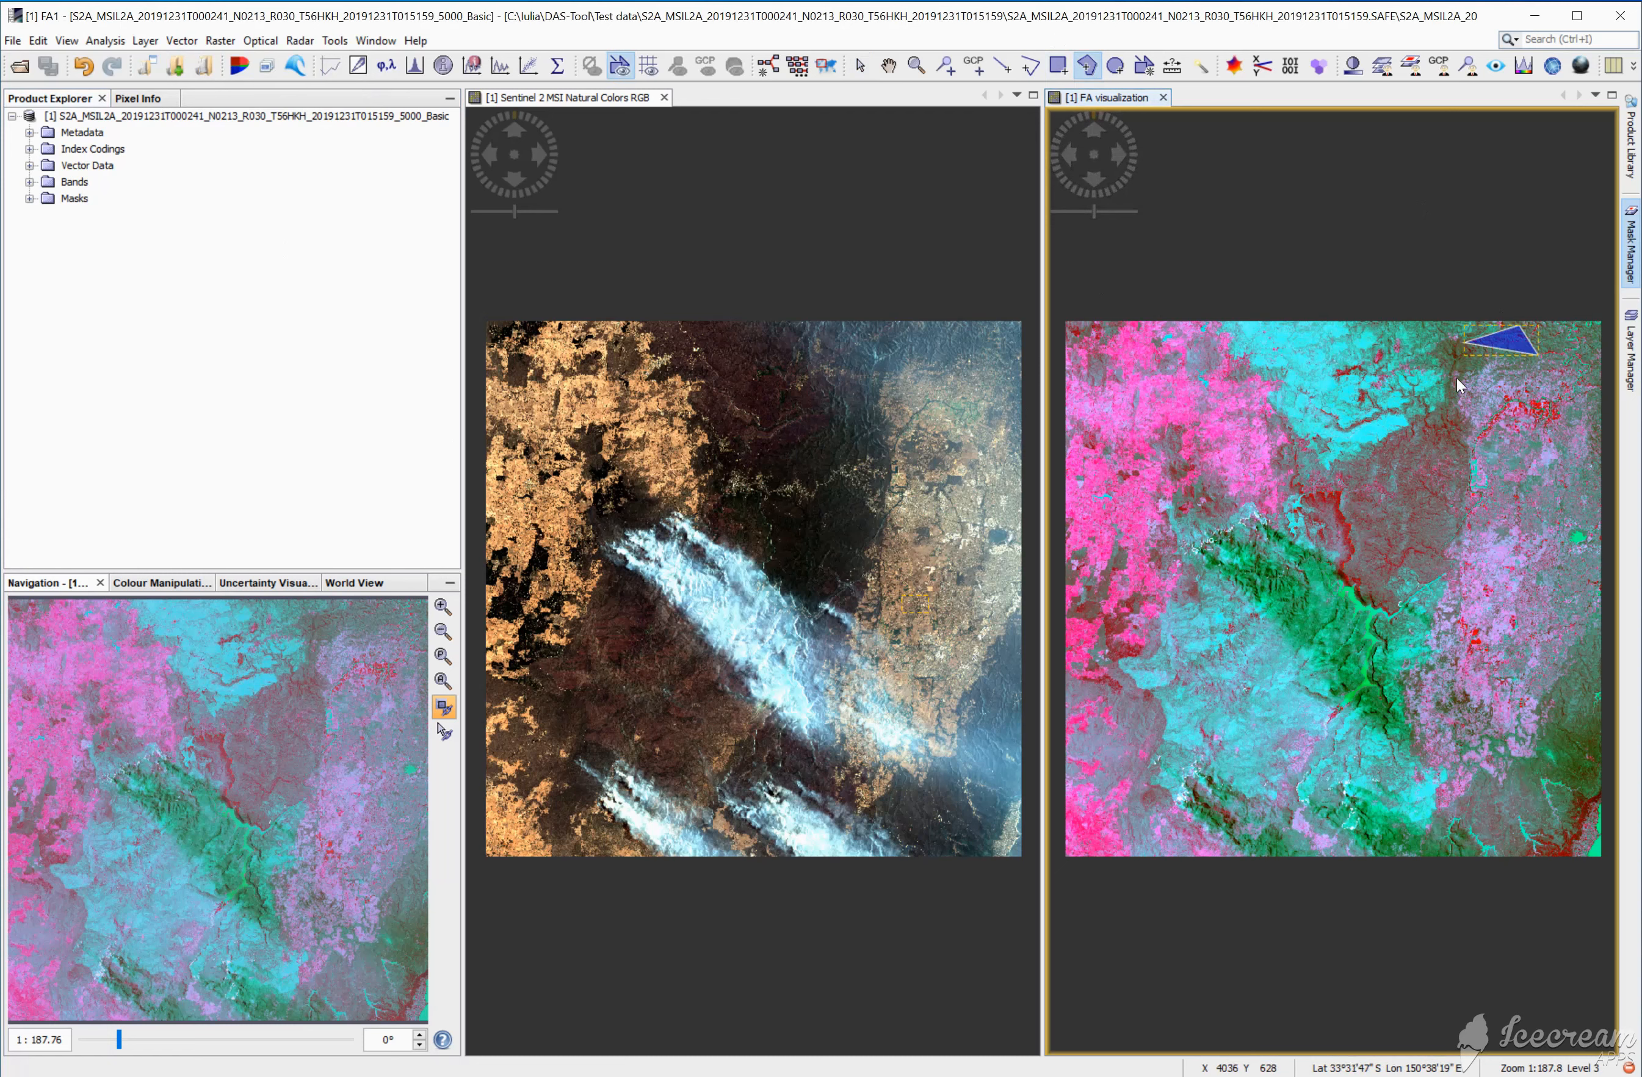
pyautogui.doubleClick(1415, 445)
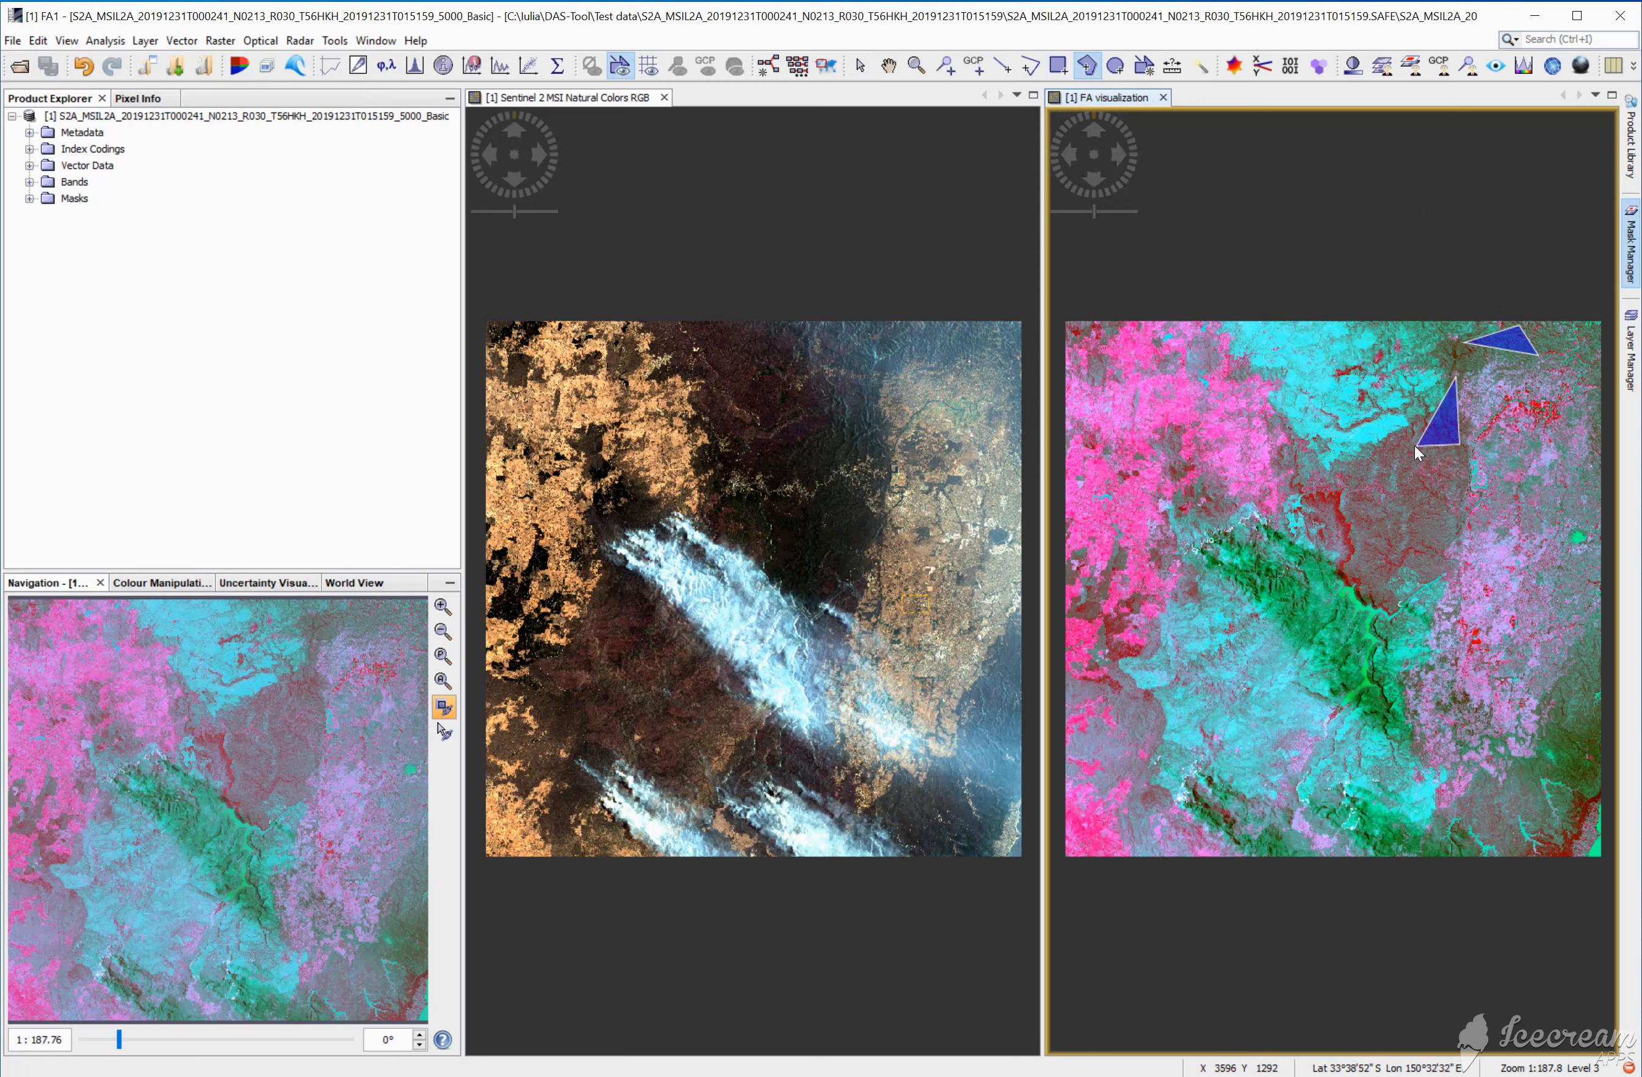
pyautogui.moveTo(1426, 421); pyautogui.dragTo(1446, 417)
pyautogui.click(1447, 417)
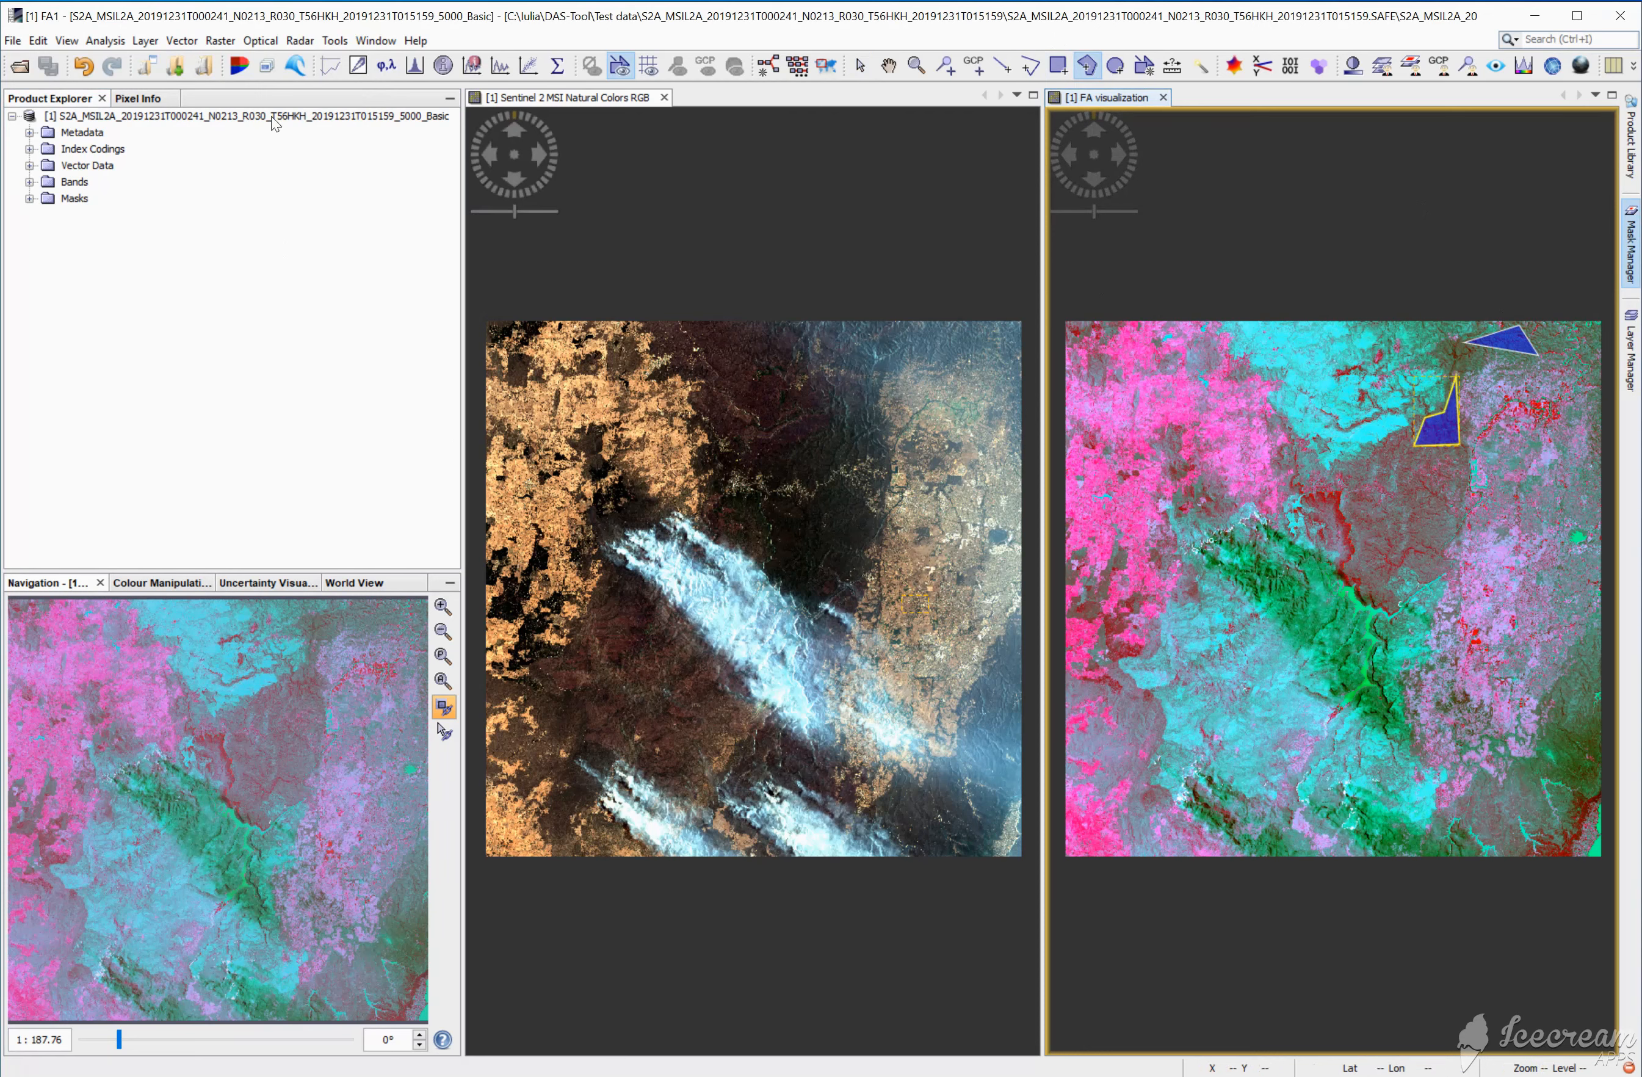
# Step: Create a new vector data container named smoke
pyautogui.click(182, 44)
pyautogui.click(186, 65)
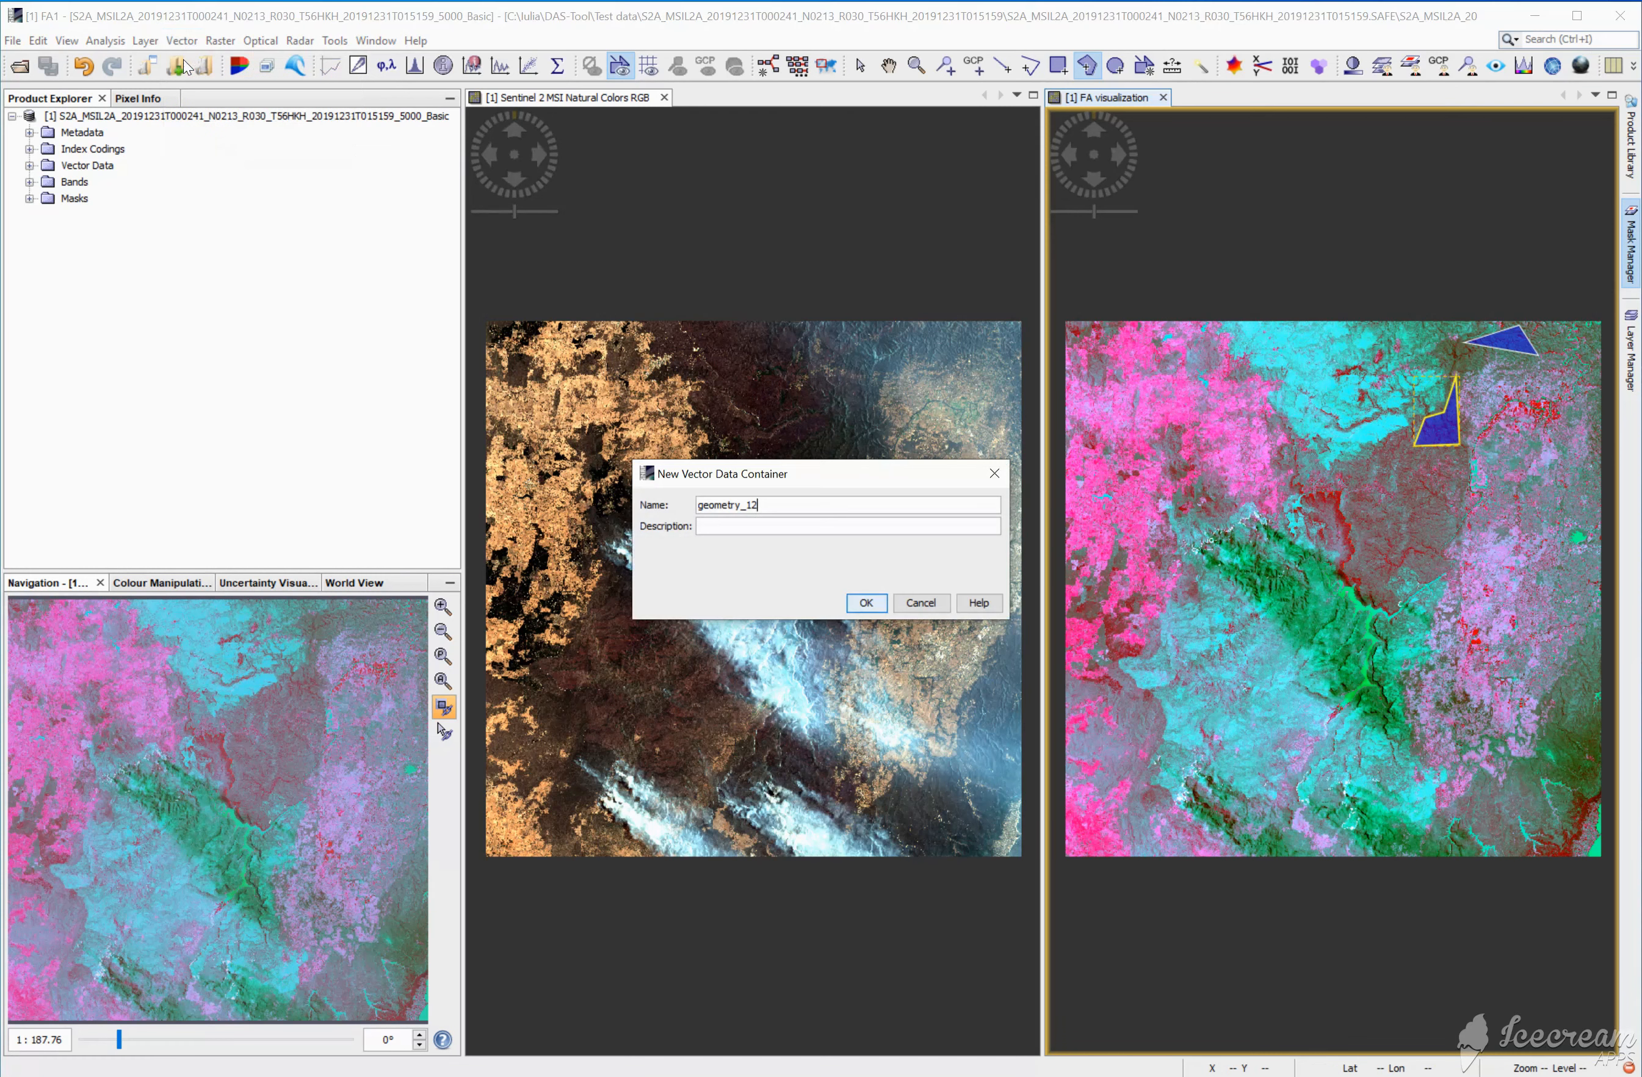
pyautogui.moveTo(765, 505); pyautogui.dragTo(591, 506)
pyautogui.write('smoke')
pyautogui.click(867, 603)
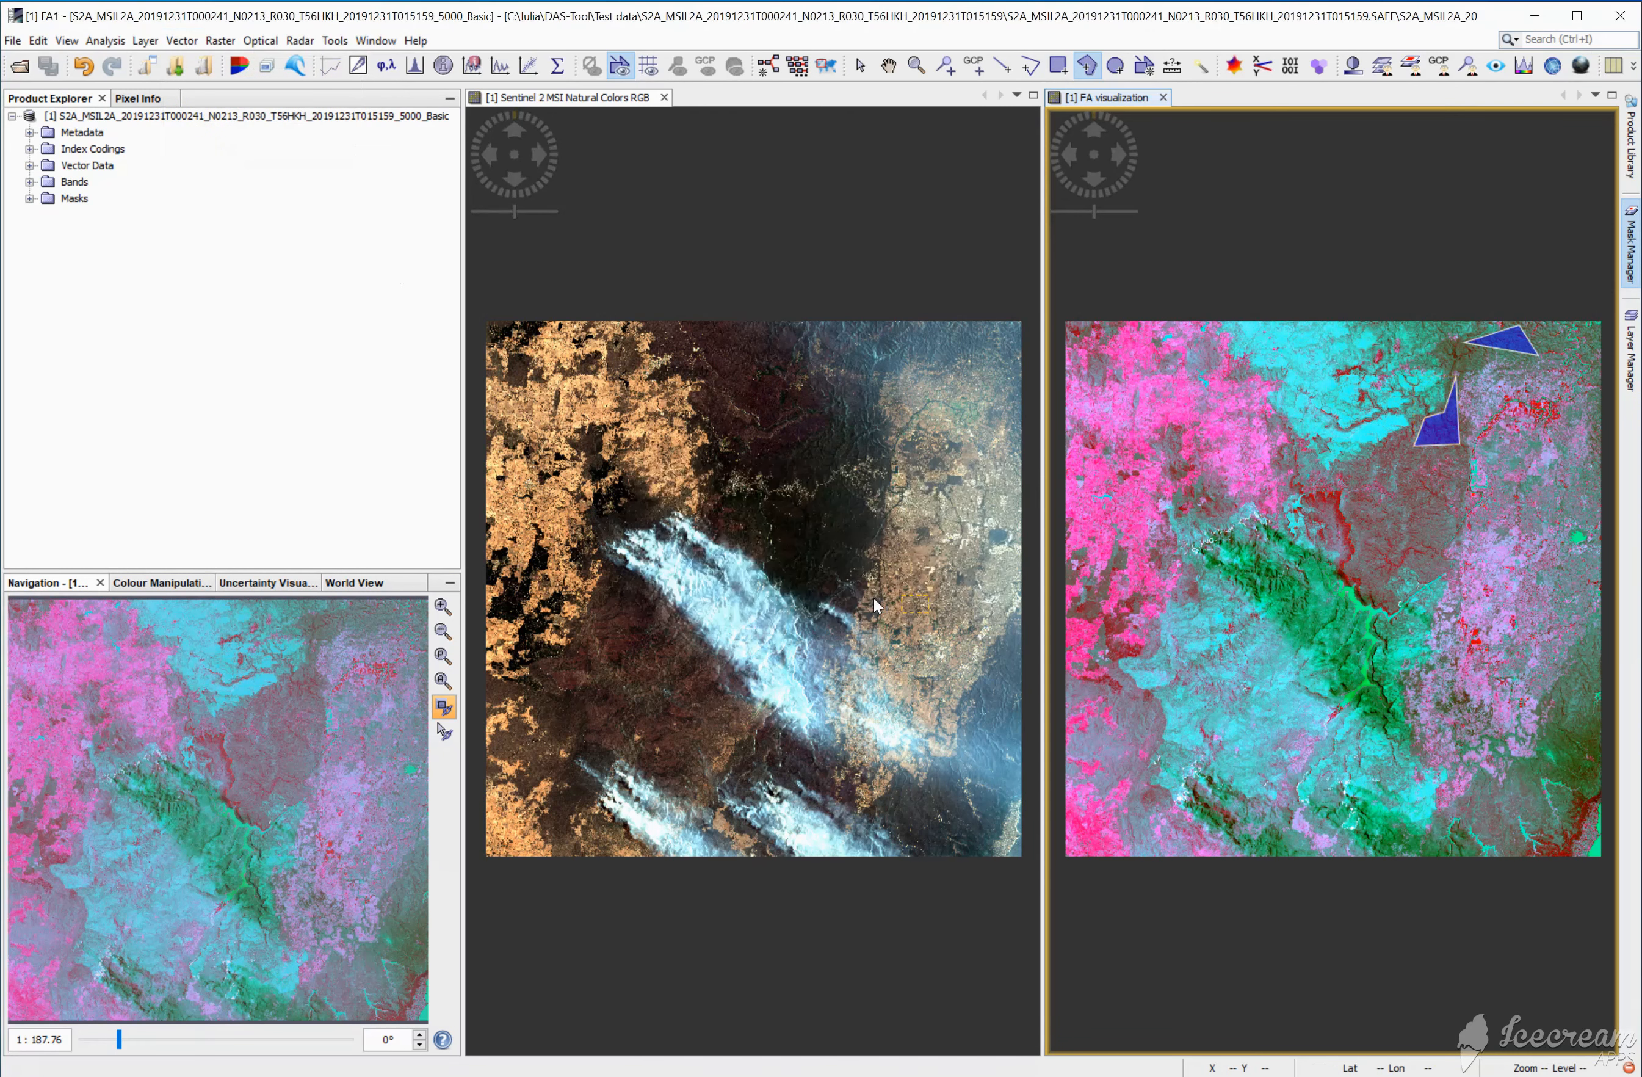
# Step: Draw a four-sided polygon in the smoke container over the upper part of the large smoke plume in the natural colors image
pyautogui.click(1058, 66)
pyautogui.click(831, 192)
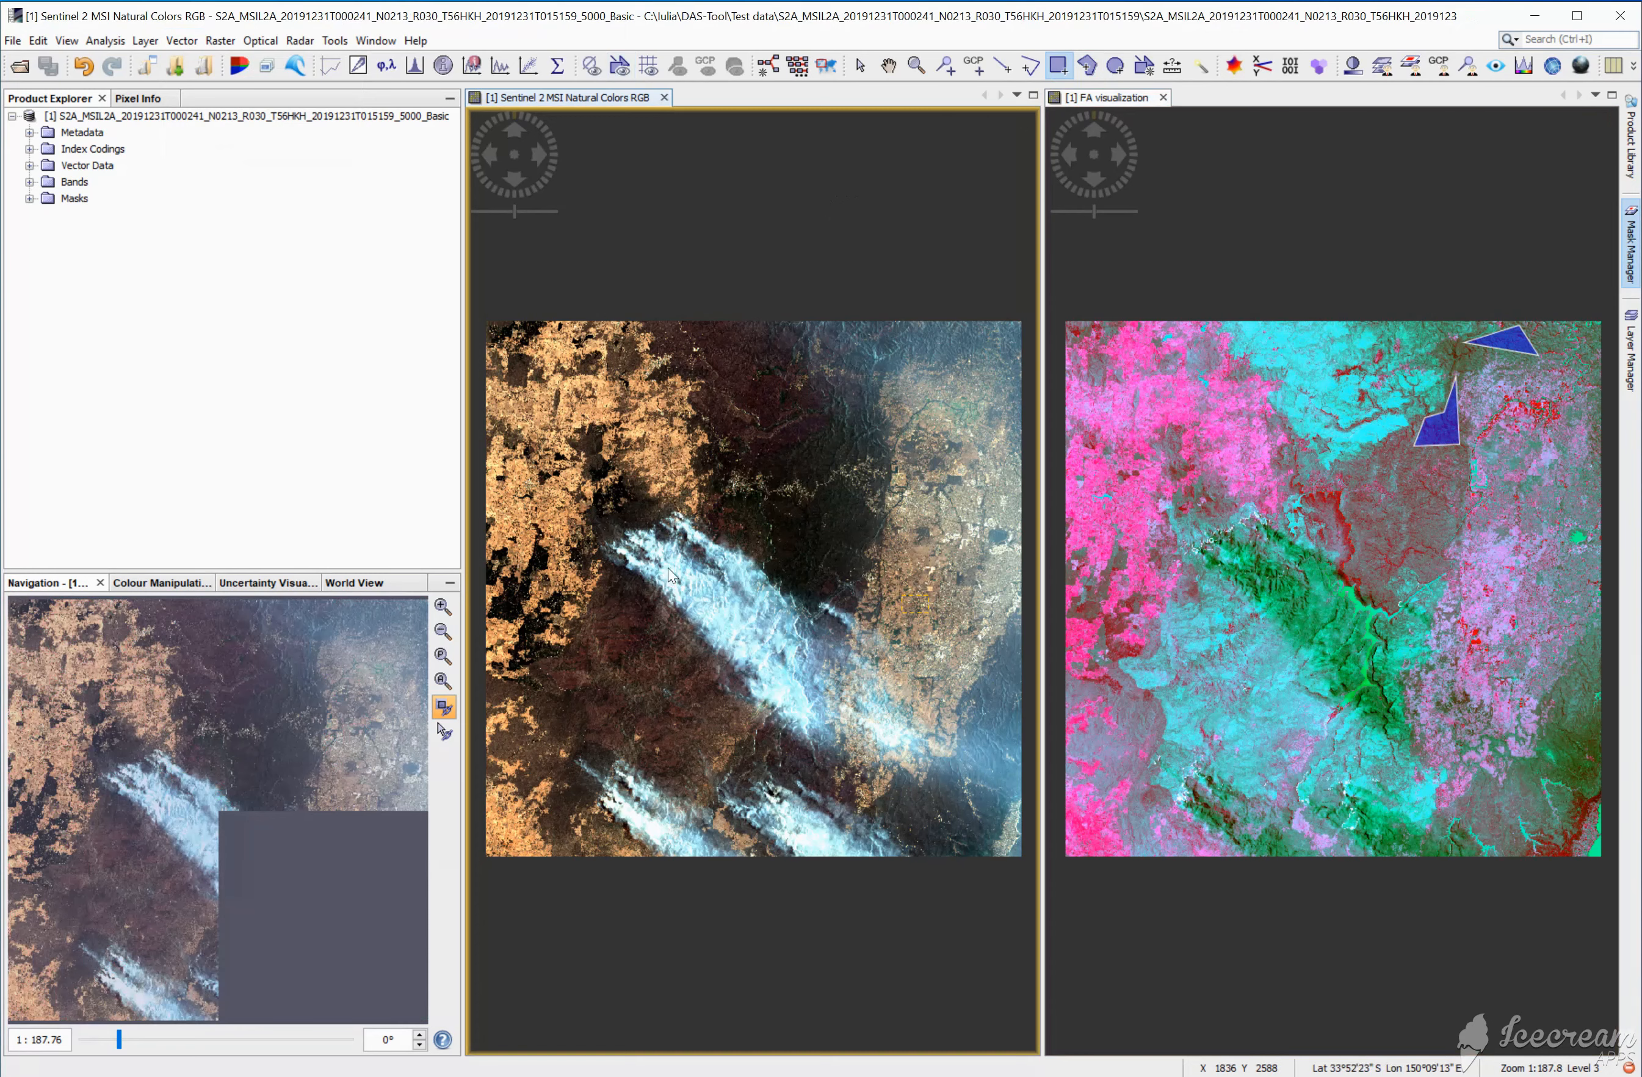
pyautogui.click(1087, 66)
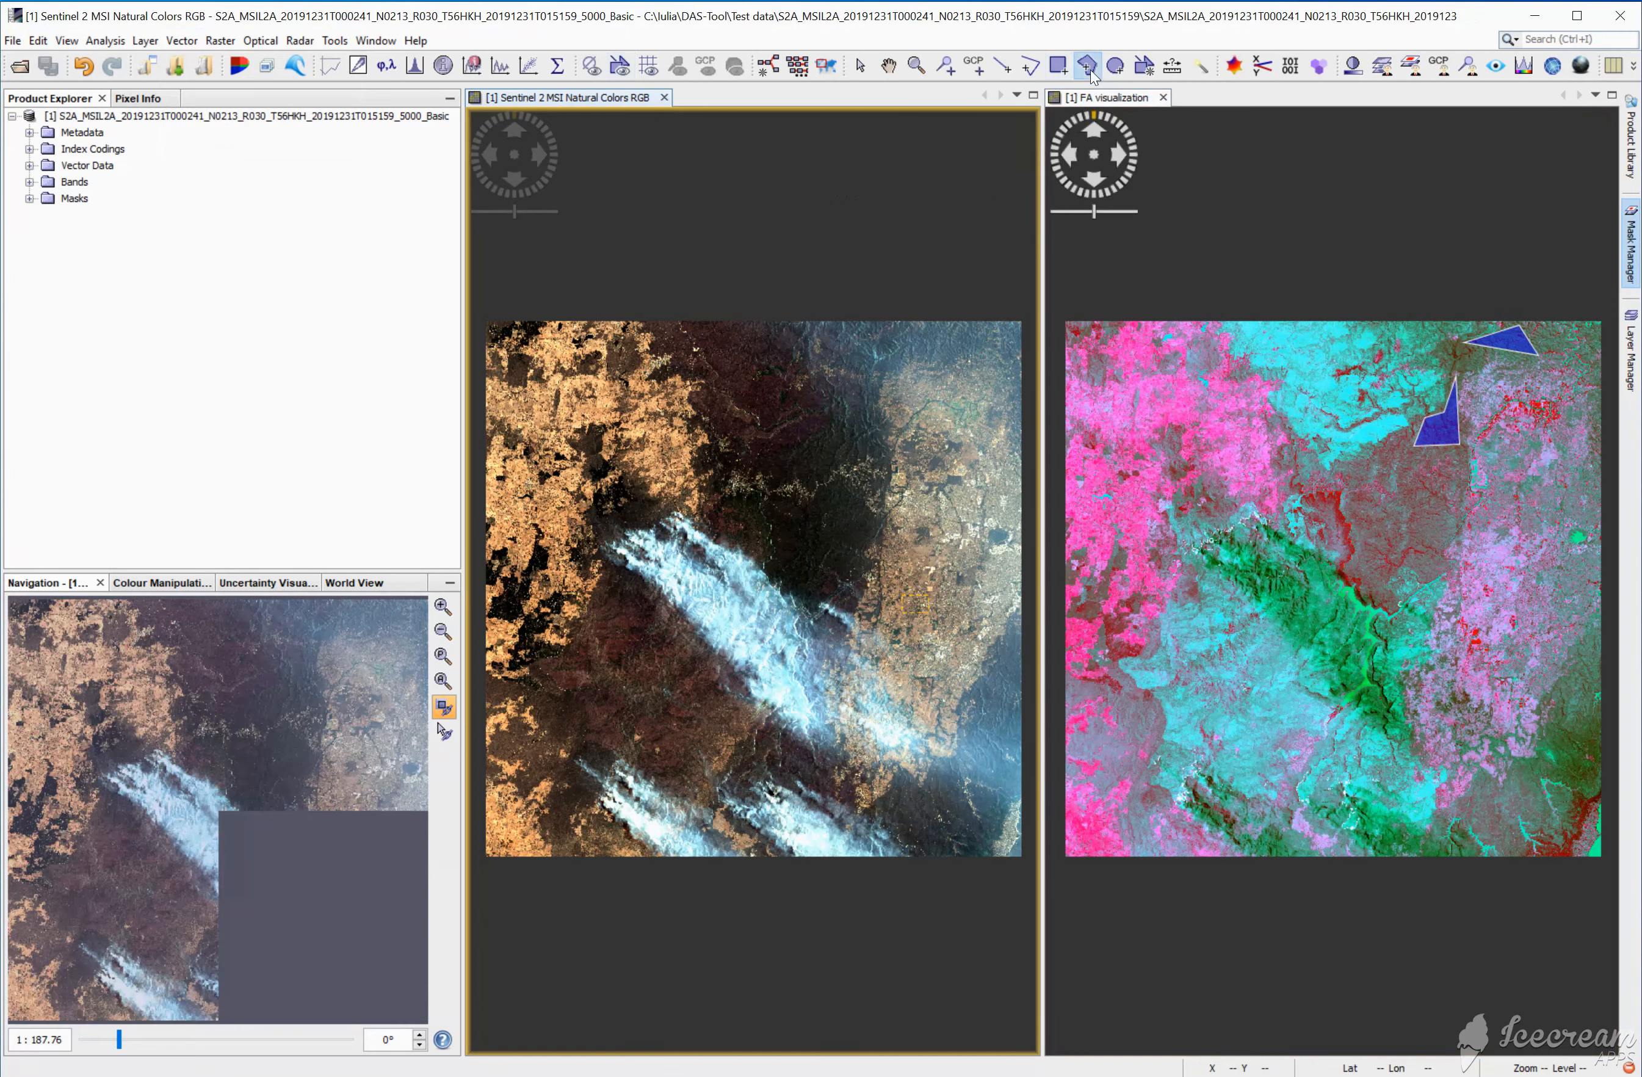
pyautogui.click(677, 569)
pyautogui.click(763, 510)
pyautogui.click(767, 624)
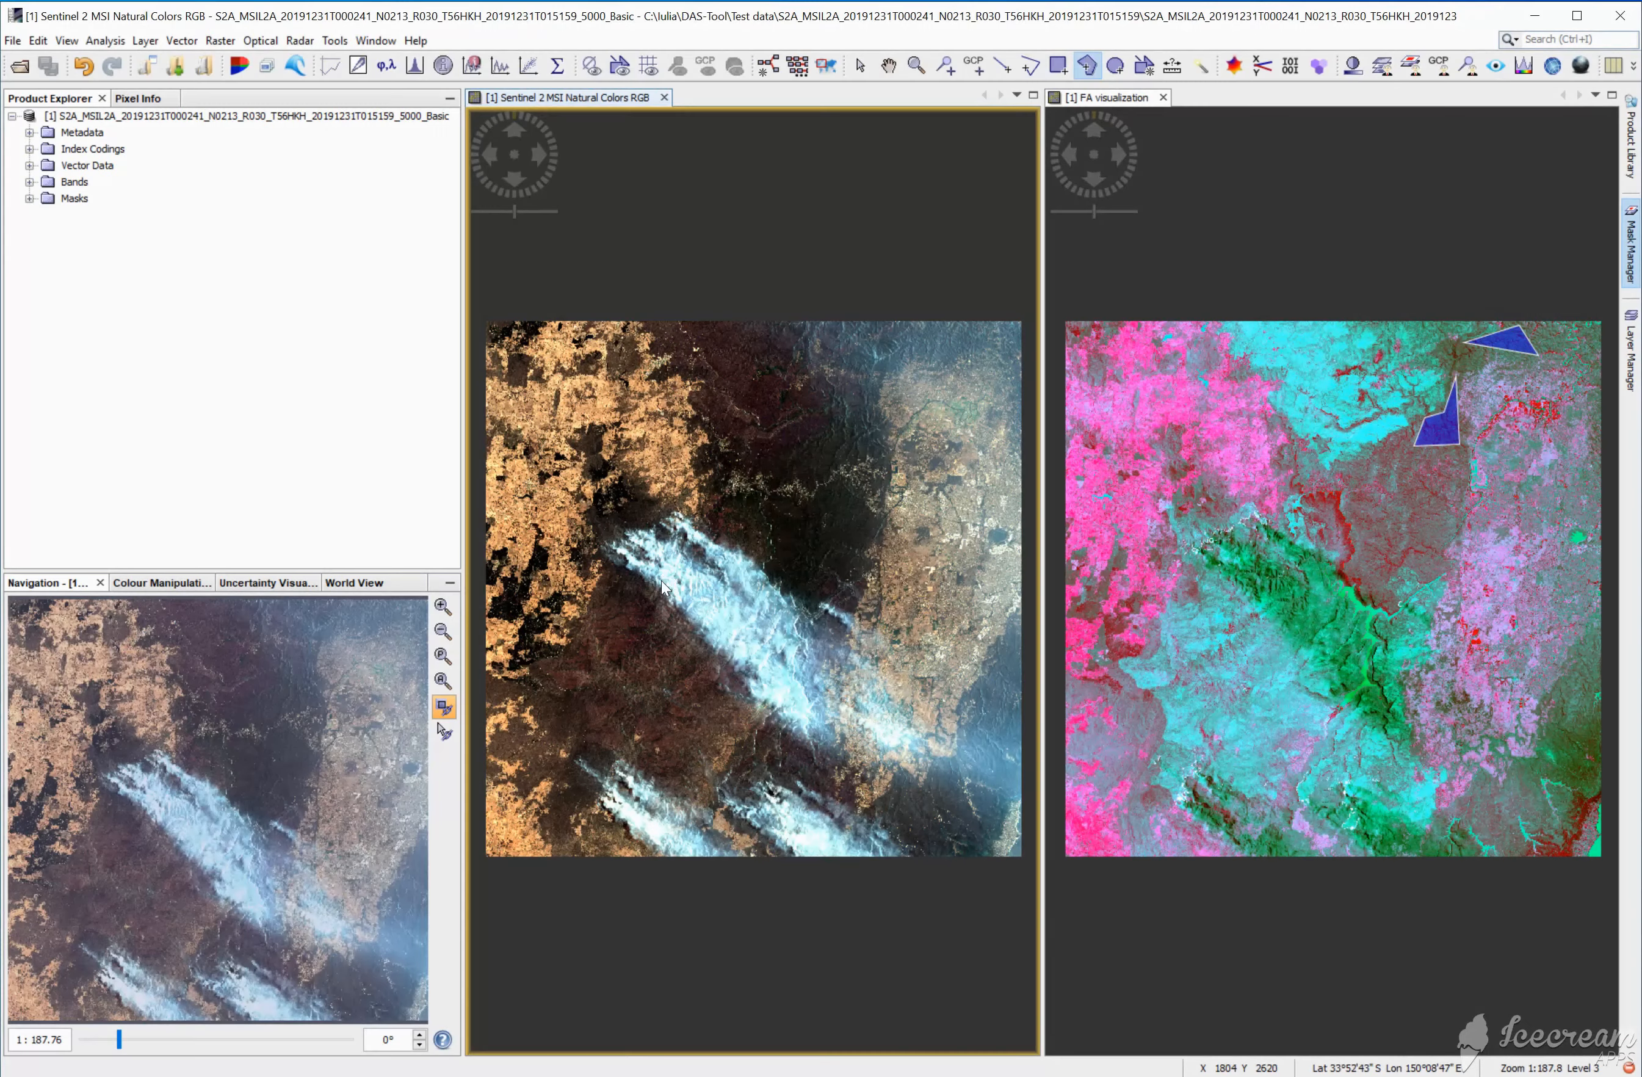
pyautogui.click(697, 610)
pyautogui.doubleClick(721, 591)
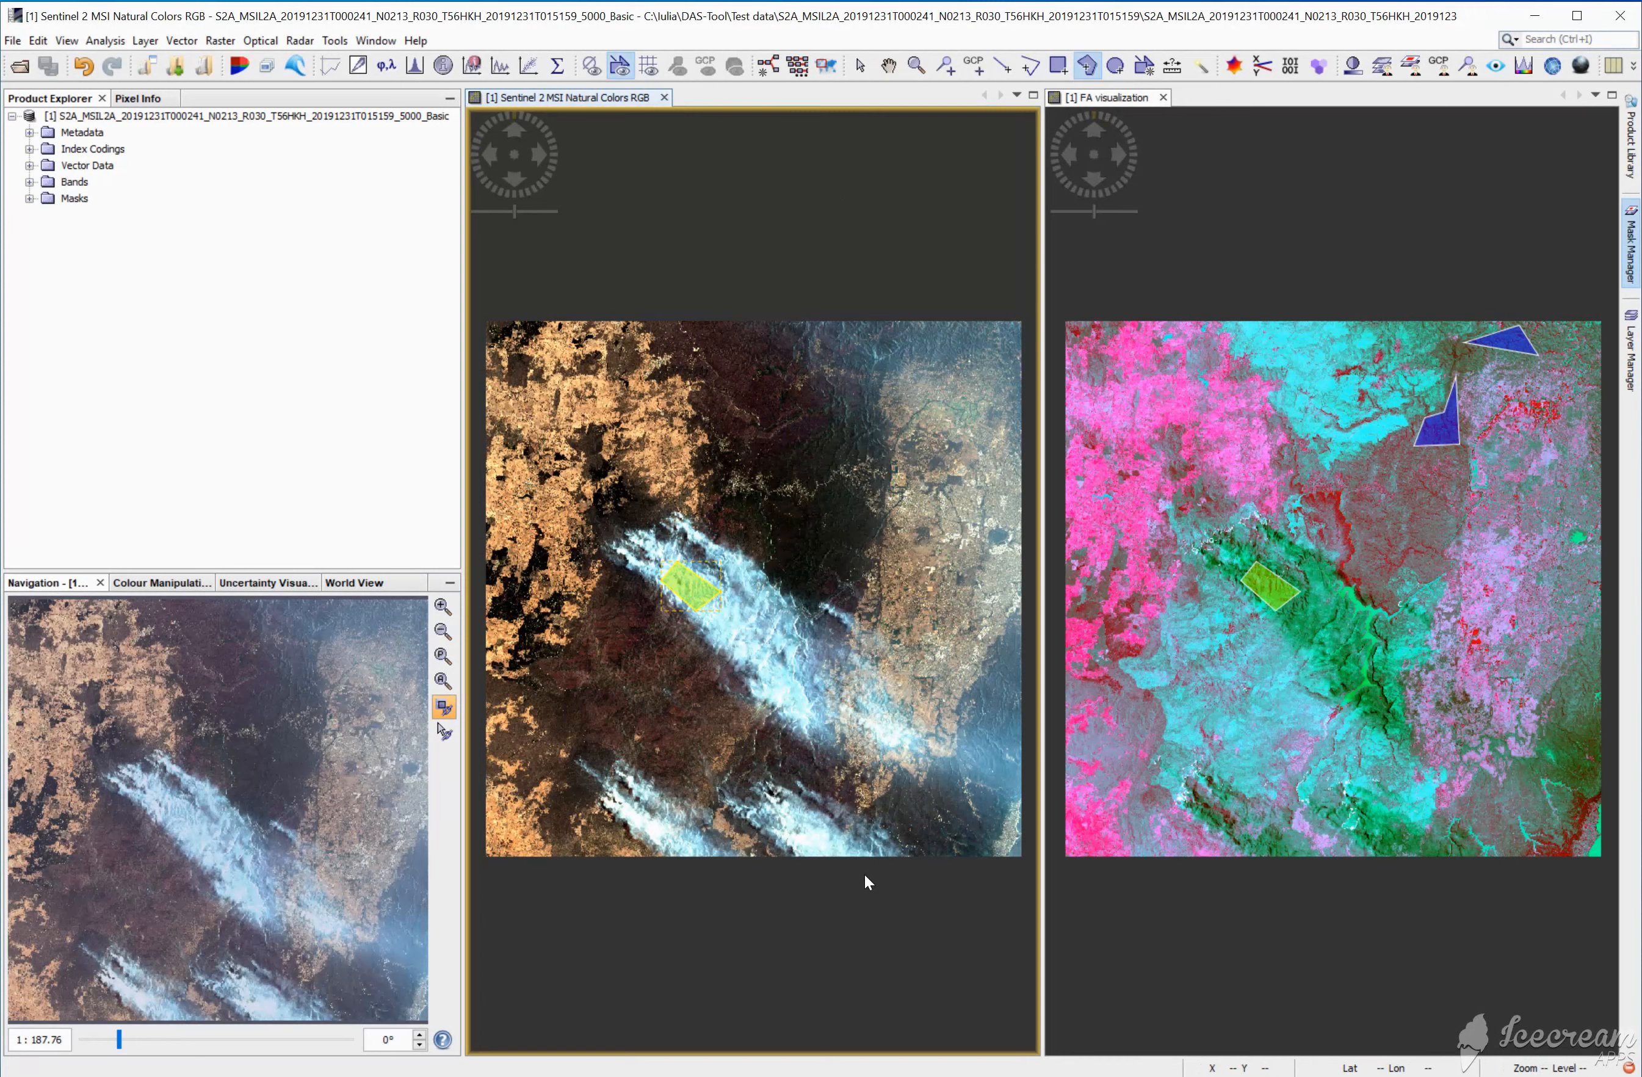
# Step: Draw a second smoke polygon over the plume at the southern edge of the natural colors image
pyautogui.click(803, 824)
pyautogui.click(738, 510)
pyautogui.click(764, 624)
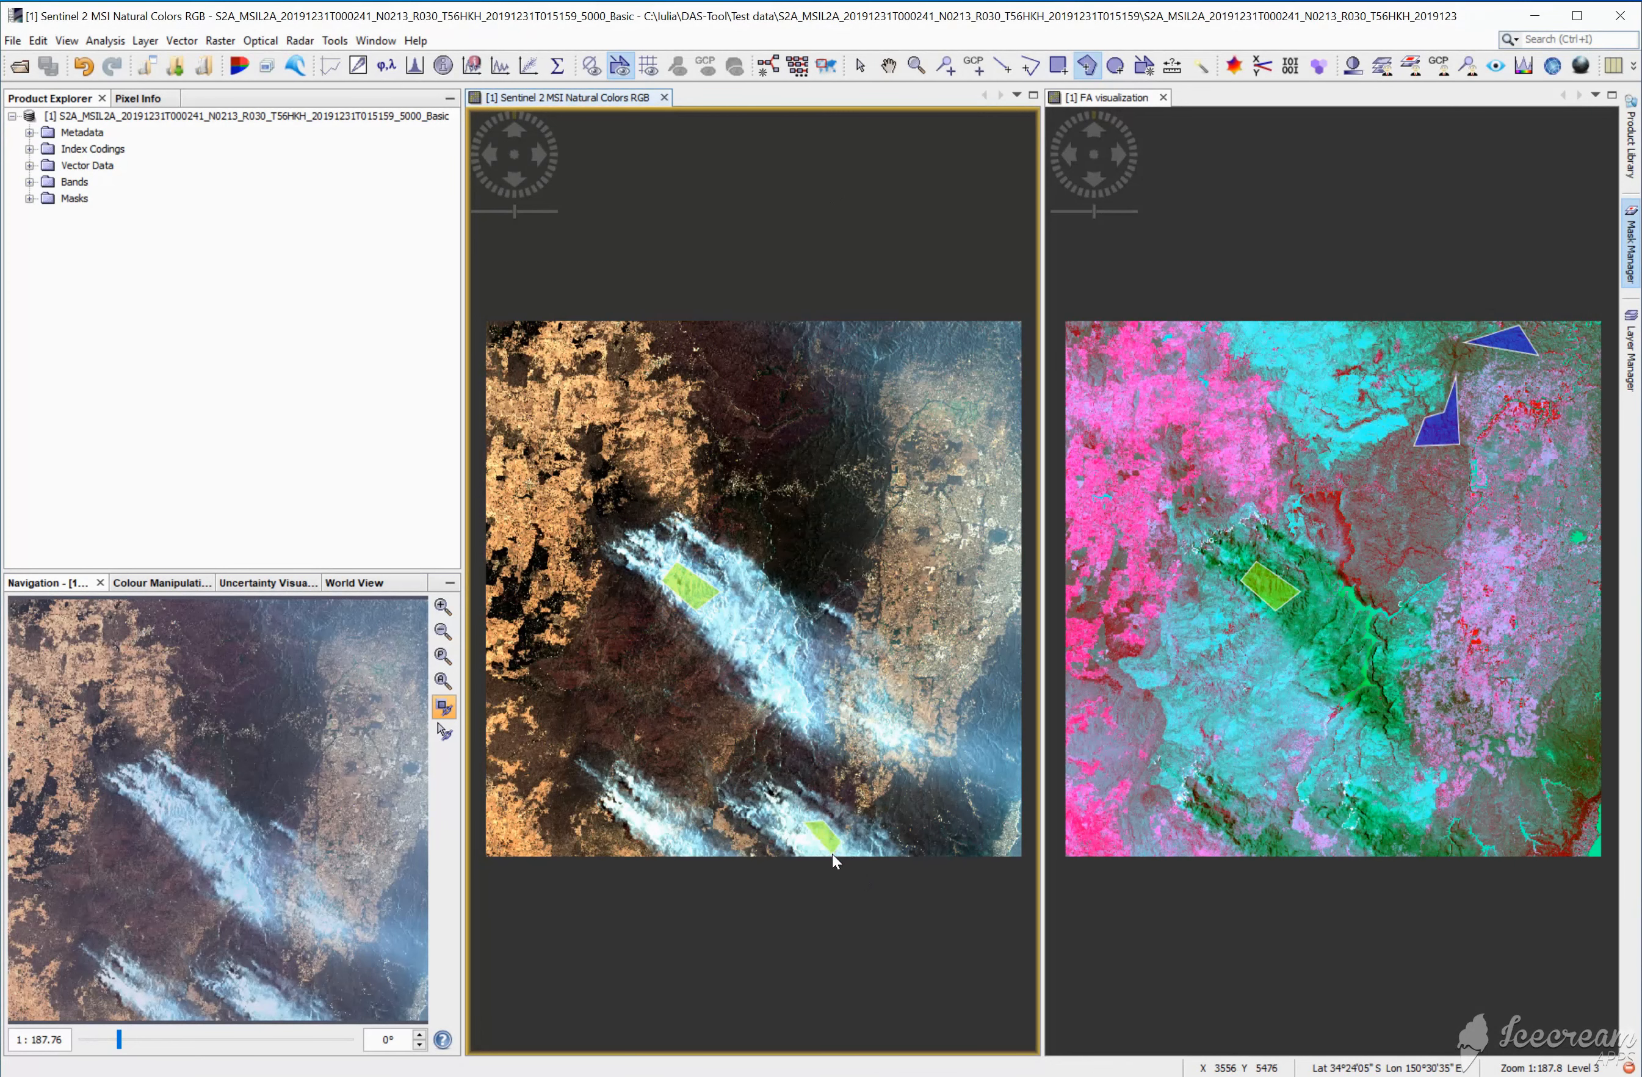
pyautogui.doubleClick(791, 833)
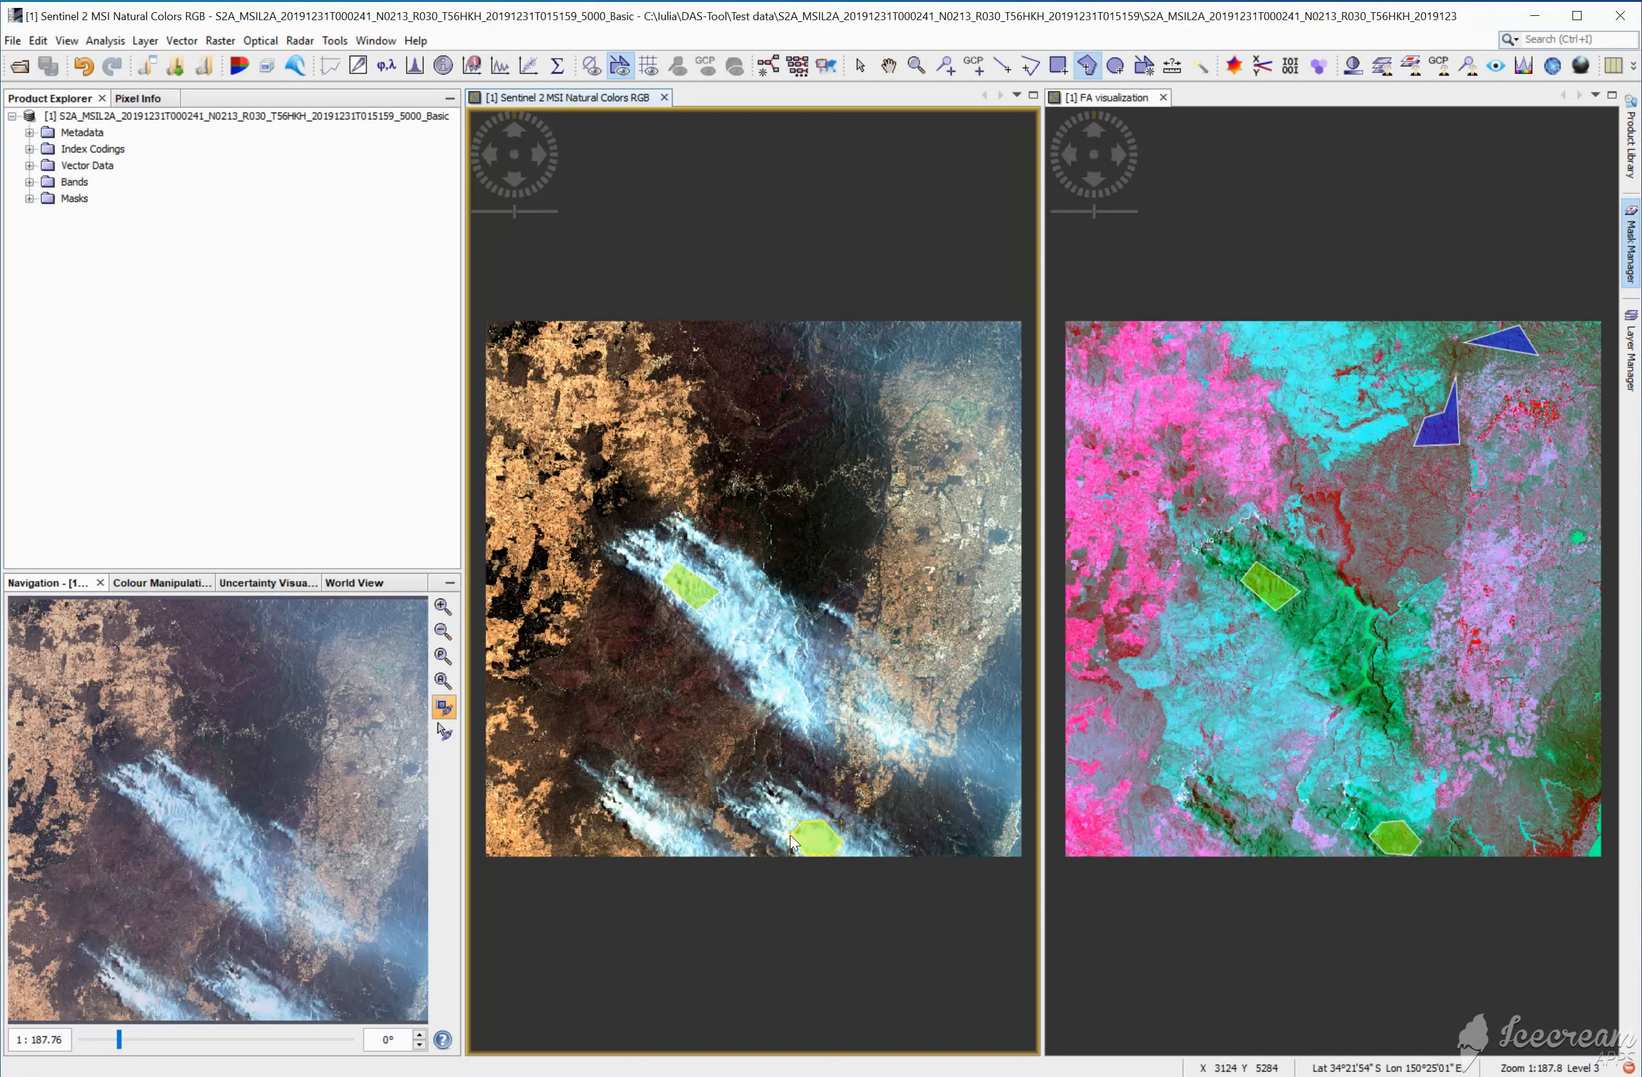
# Step: Create a new vector data container named burned_area
pyautogui.click(182, 41)
pyautogui.click(241, 66)
pyautogui.write('burned')
pyautogui.click(859, 601)
# Step: Outline an irregular burned_area polygon on the dark terrain southwest of the large smoke plume
pyautogui.click(593, 622)
pyautogui.click(597, 663)
pyautogui.click(614, 662)
pyautogui.click(621, 648)
pyautogui.click(635, 639)
pyautogui.click(622, 628)
pyautogui.click(644, 624)
pyautogui.doubleClick(633, 605)
# Step: Create a new vector data container named urban_ld
pyautogui.click(182, 41)
pyautogui.click(241, 65)
pyautogui.write('urban_ld')
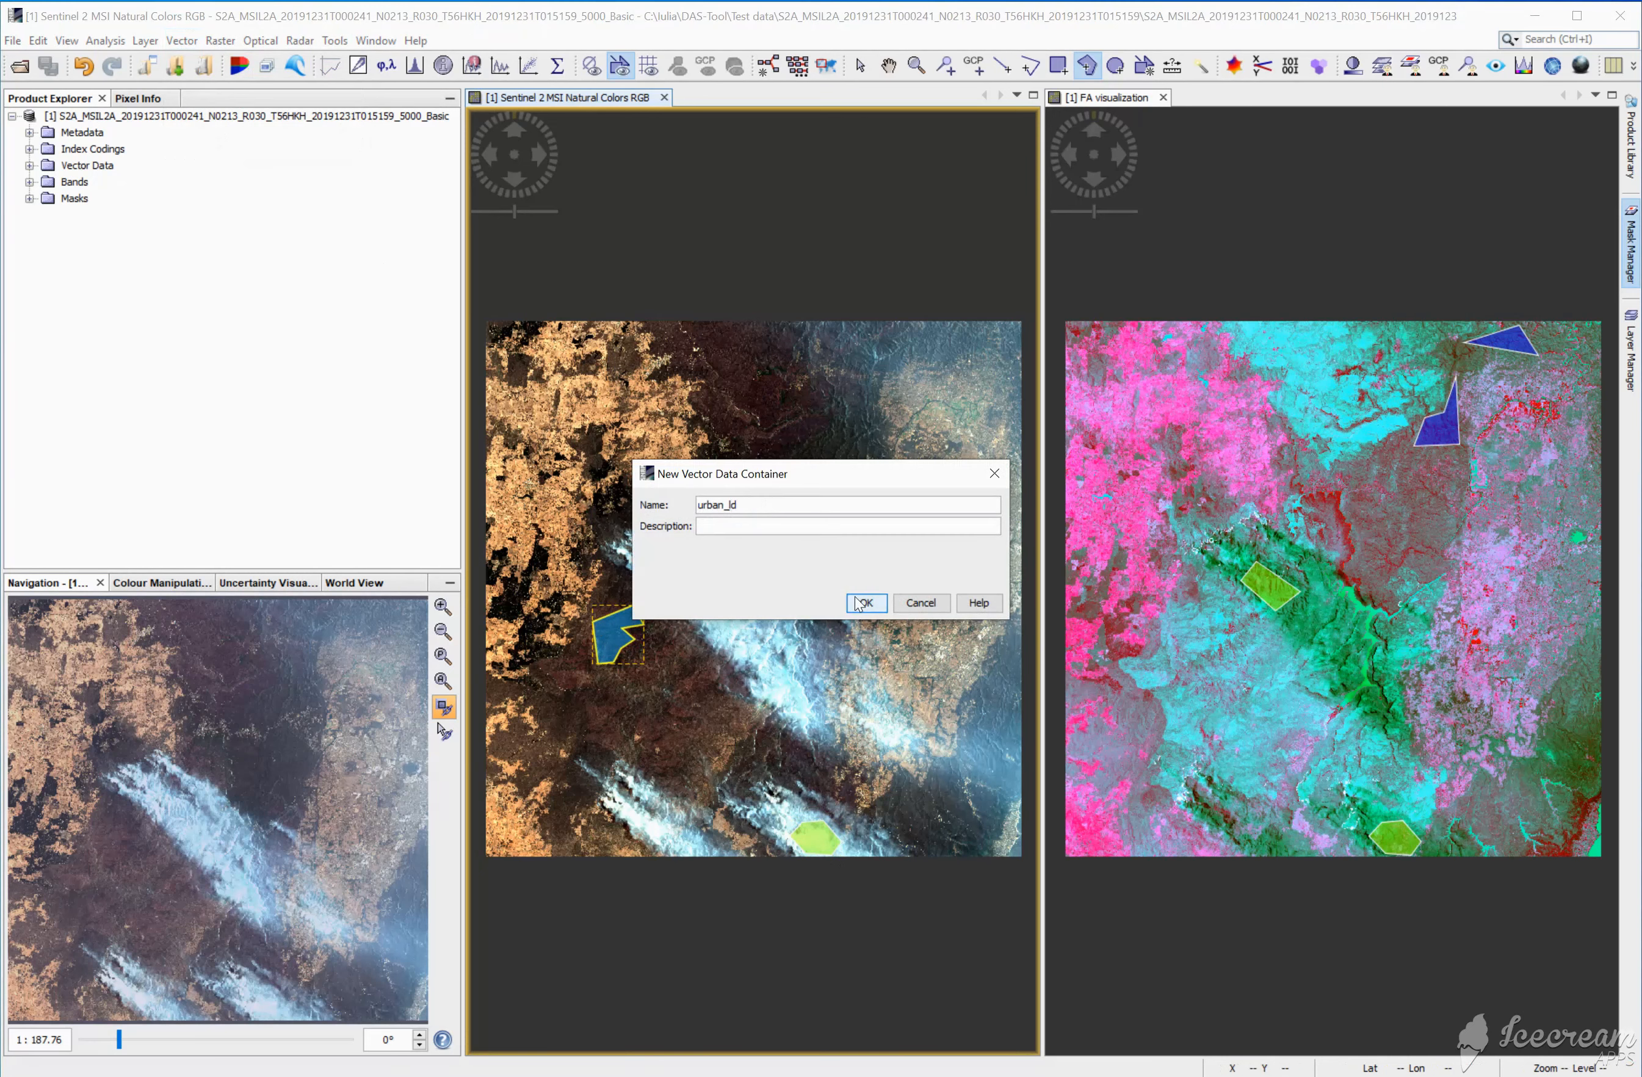
pyautogui.click(867, 603)
# Step: Draw a small upright rectangle in the urban_ld container at the eastern edge of the orange northwestern area
pyautogui.click(1058, 66)
pyautogui.click(678, 404)
pyautogui.click(770, 540)
pyautogui.click(766, 629)
pyautogui.moveTo(677, 402); pyautogui.dragTo(695, 437)
# Step: Draw two small urban_ld polygons in the eastern built-up area, one in its north and a triangle farther south
pyautogui.click(1088, 66)
pyautogui.click(924, 445)
pyautogui.click(763, 540)
pyautogui.click(767, 625)
pyautogui.click(923, 444)
pyautogui.click(916, 451)
pyautogui.click(930, 456)
pyautogui.doubleClick(938, 442)
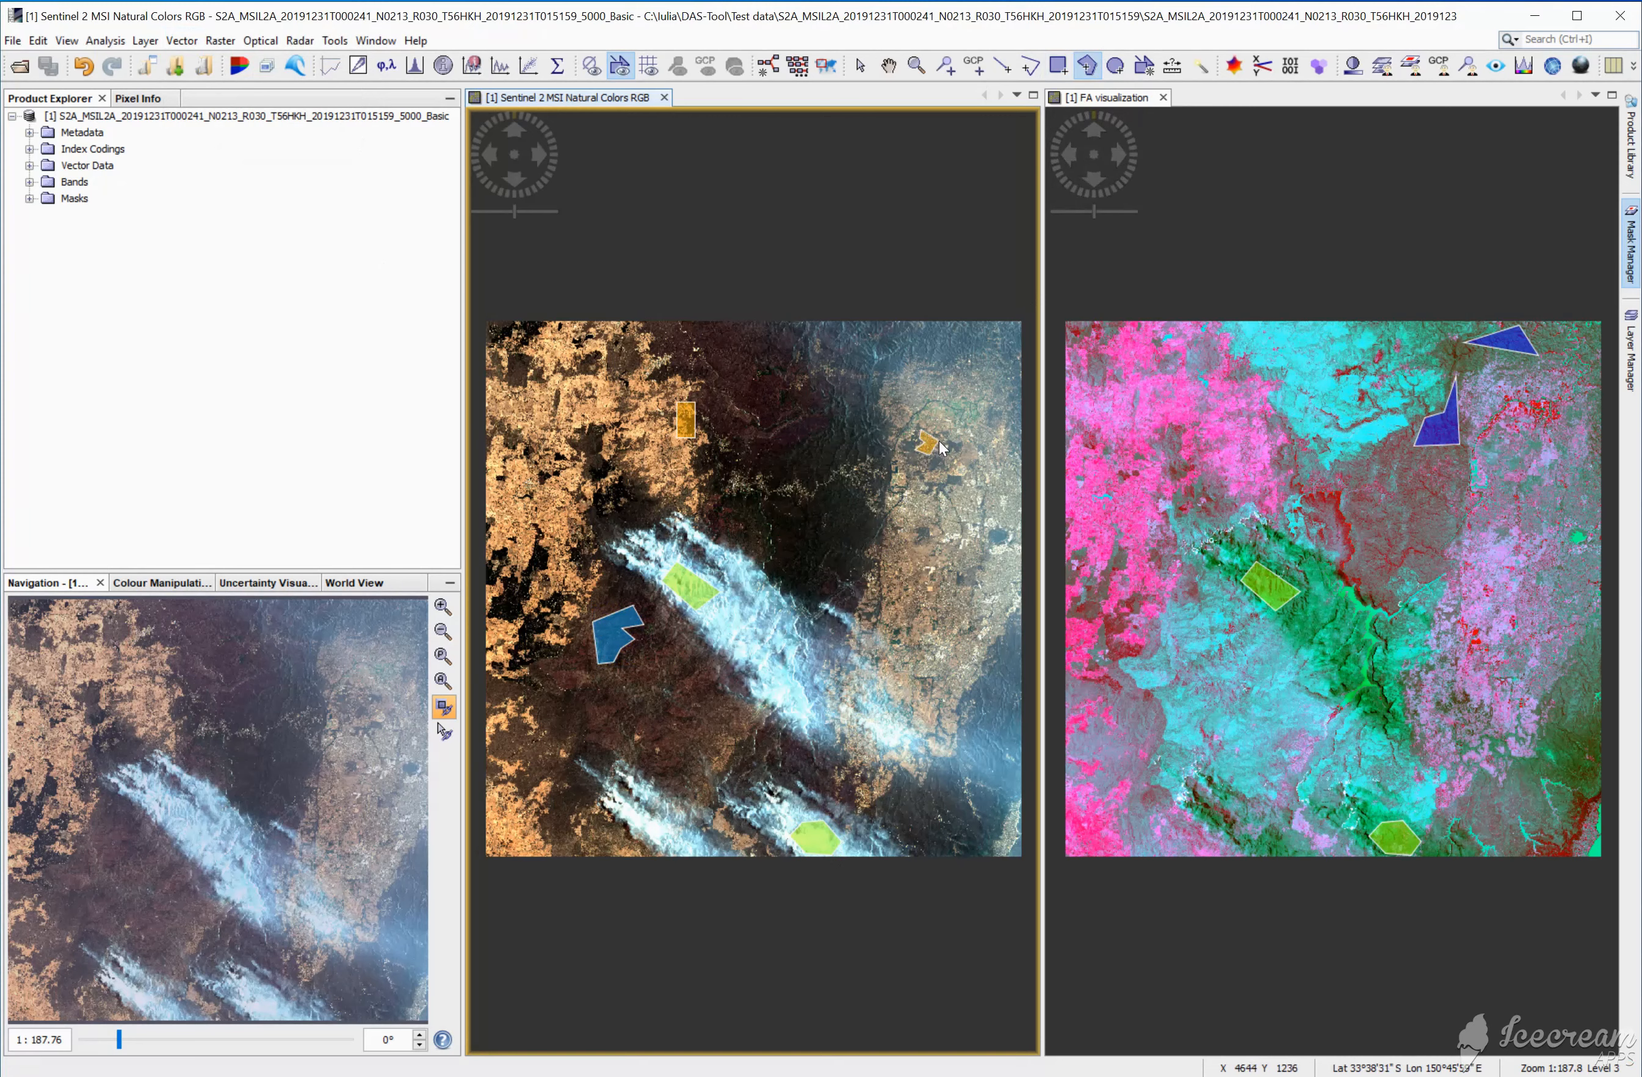
pyautogui.click(919, 596)
pyautogui.click(908, 604)
pyautogui.doubleClick(932, 609)
# Step: Create a new vector data container named urban_hd
pyautogui.click(182, 42)
pyautogui.click(241, 66)
pyautogui.moveTo(761, 505); pyautogui.dragTo(650, 504)
pyautogui.write('urban_hd')
pyautogui.click(865, 602)
# Step: Draw a small urban_hd polygon in the middle of the eastern built-up area
pyautogui.click(953, 497)
pyautogui.click(774, 558)
pyautogui.click(767, 625)
pyautogui.click(960, 488)
pyautogui.click(979, 490)
pyautogui.click(975, 512)
pyautogui.doubleClick(956, 508)
# Step: Add another urban_hd shape near the eastern edge of the scene, south of the first one
pyautogui.click(985, 593)
pyautogui.click(775, 556)
pyautogui.click(767, 625)
pyautogui.click(997, 591)
pyautogui.doubleClick(982, 573)
# Step: Create a new vector data container named agriculture
pyautogui.click(182, 42)
pyautogui.click(242, 66)
pyautogui.moveTo(760, 504); pyautogui.dragTo(668, 521)
pyautogui.write('agriculture')
pyautogui.press('Return')
# Step: Draw an agriculture polygon over the farmland near the northwestern edge of the natural colors image
pyautogui.click(500, 389)
pyautogui.click(765, 568)
pyautogui.click(767, 623)
pyautogui.click(499, 416)
pyautogui.click(514, 414)
pyautogui.doubleClick(528, 389)
# Step: Draw a small ellipse in the agriculture container over the northeastern fields
pyautogui.click(1115, 65)
pyautogui.click(928, 405)
pyautogui.click(766, 568)
pyautogui.click(767, 624)
pyautogui.moveTo(928, 405); pyautogui.dragTo(951, 417)
# Step: Draw a narrow agriculture polygon just east of the small ellipse in the northeastern fields
pyautogui.click(1087, 66)
pyautogui.click(950, 400)
pyautogui.click(960, 403)
pyautogui.click(972, 401)
pyautogui.click(968, 406)
pyautogui.doubleClick(951, 407)
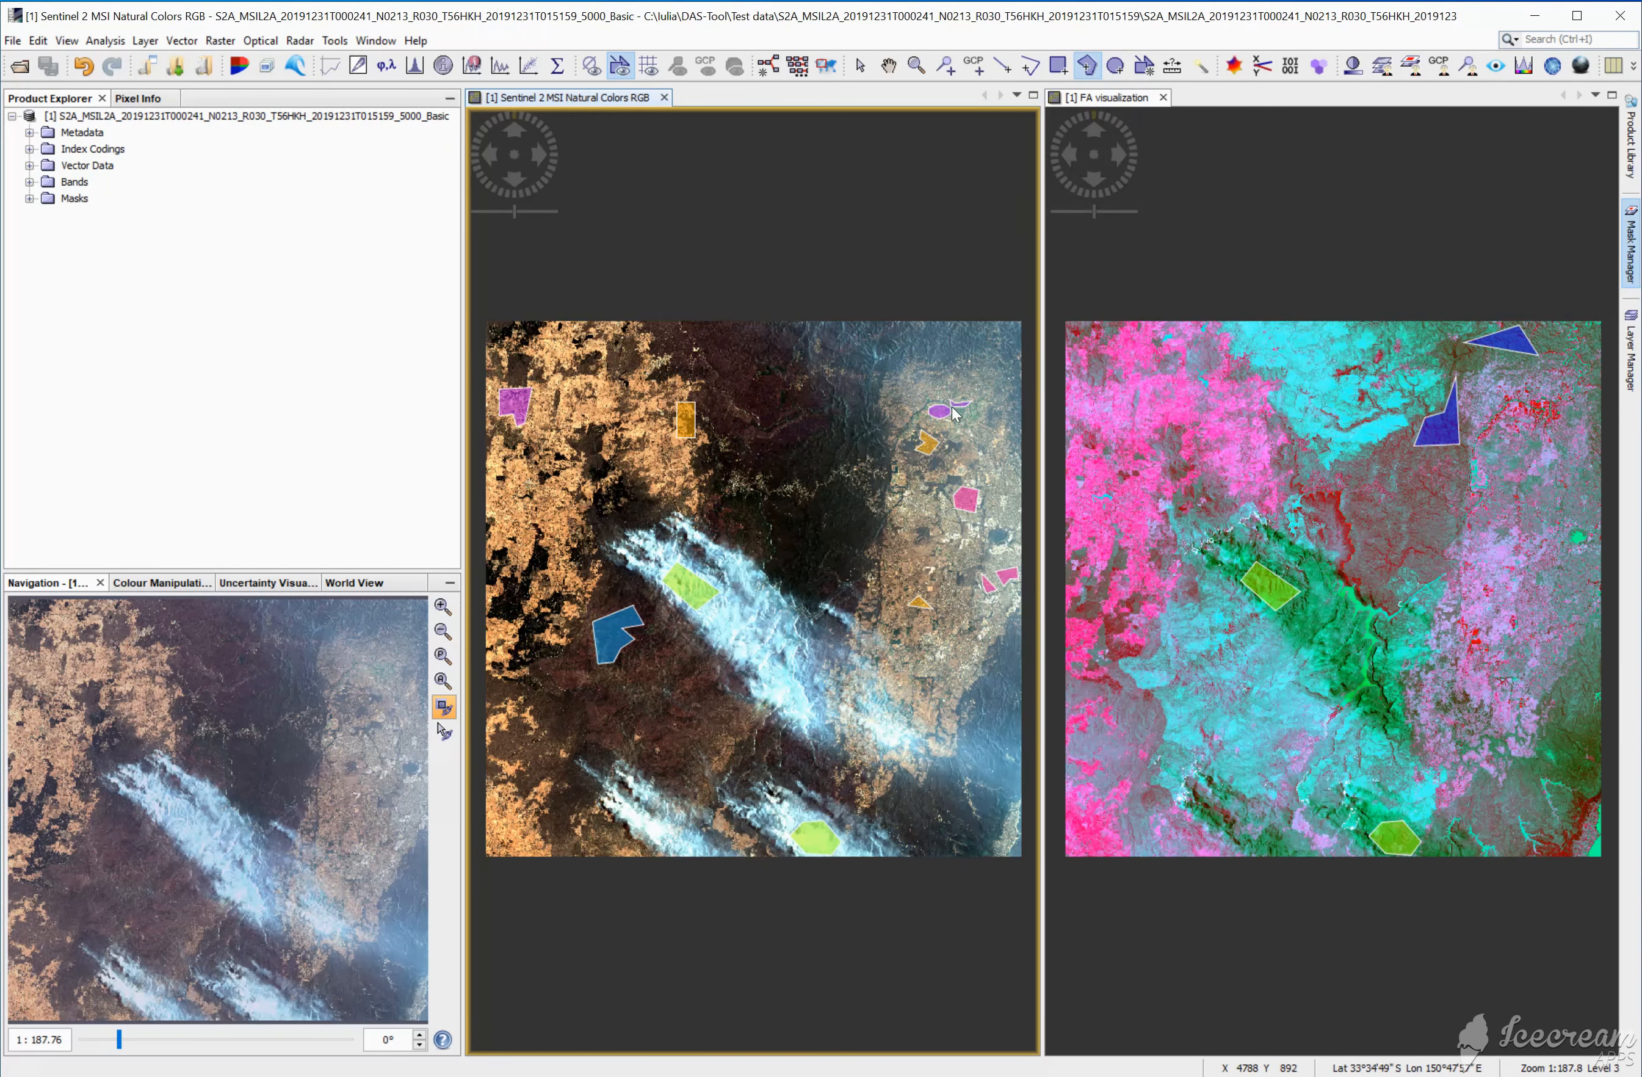
# Step: Create a new vector data container named water
pyautogui.click(182, 42)
pyautogui.click(241, 65)
pyautogui.doubleClick(728, 505)
pyautogui.write('water')
pyautogui.click(867, 603)
# Step: Draw a small triangular water polygon at the southeastern corner of the FA visualization
pyautogui.click(1599, 836)
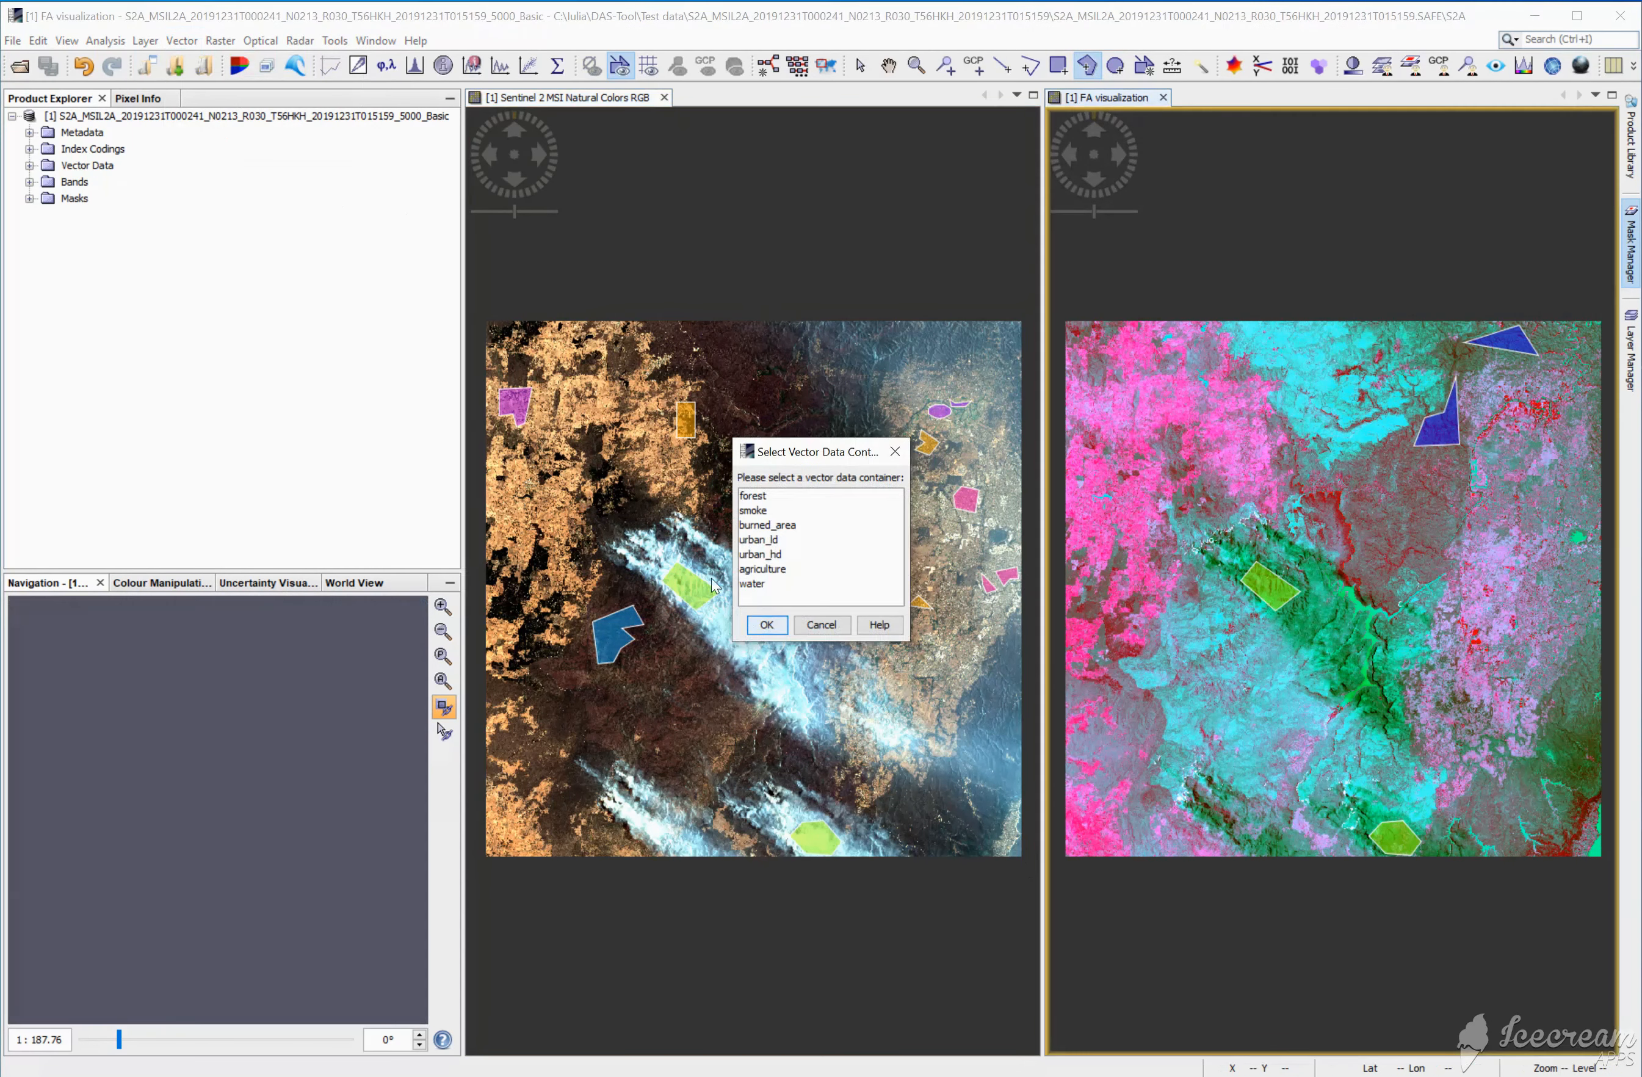
pyautogui.click(764, 585)
pyautogui.click(767, 624)
pyautogui.doubleClick(1593, 862)
# Step: Outline a second water polygon along the bright water body east of the dark green plume in the FA visualization
pyautogui.click(1350, 599)
pyautogui.click(764, 586)
pyautogui.click(780, 619)
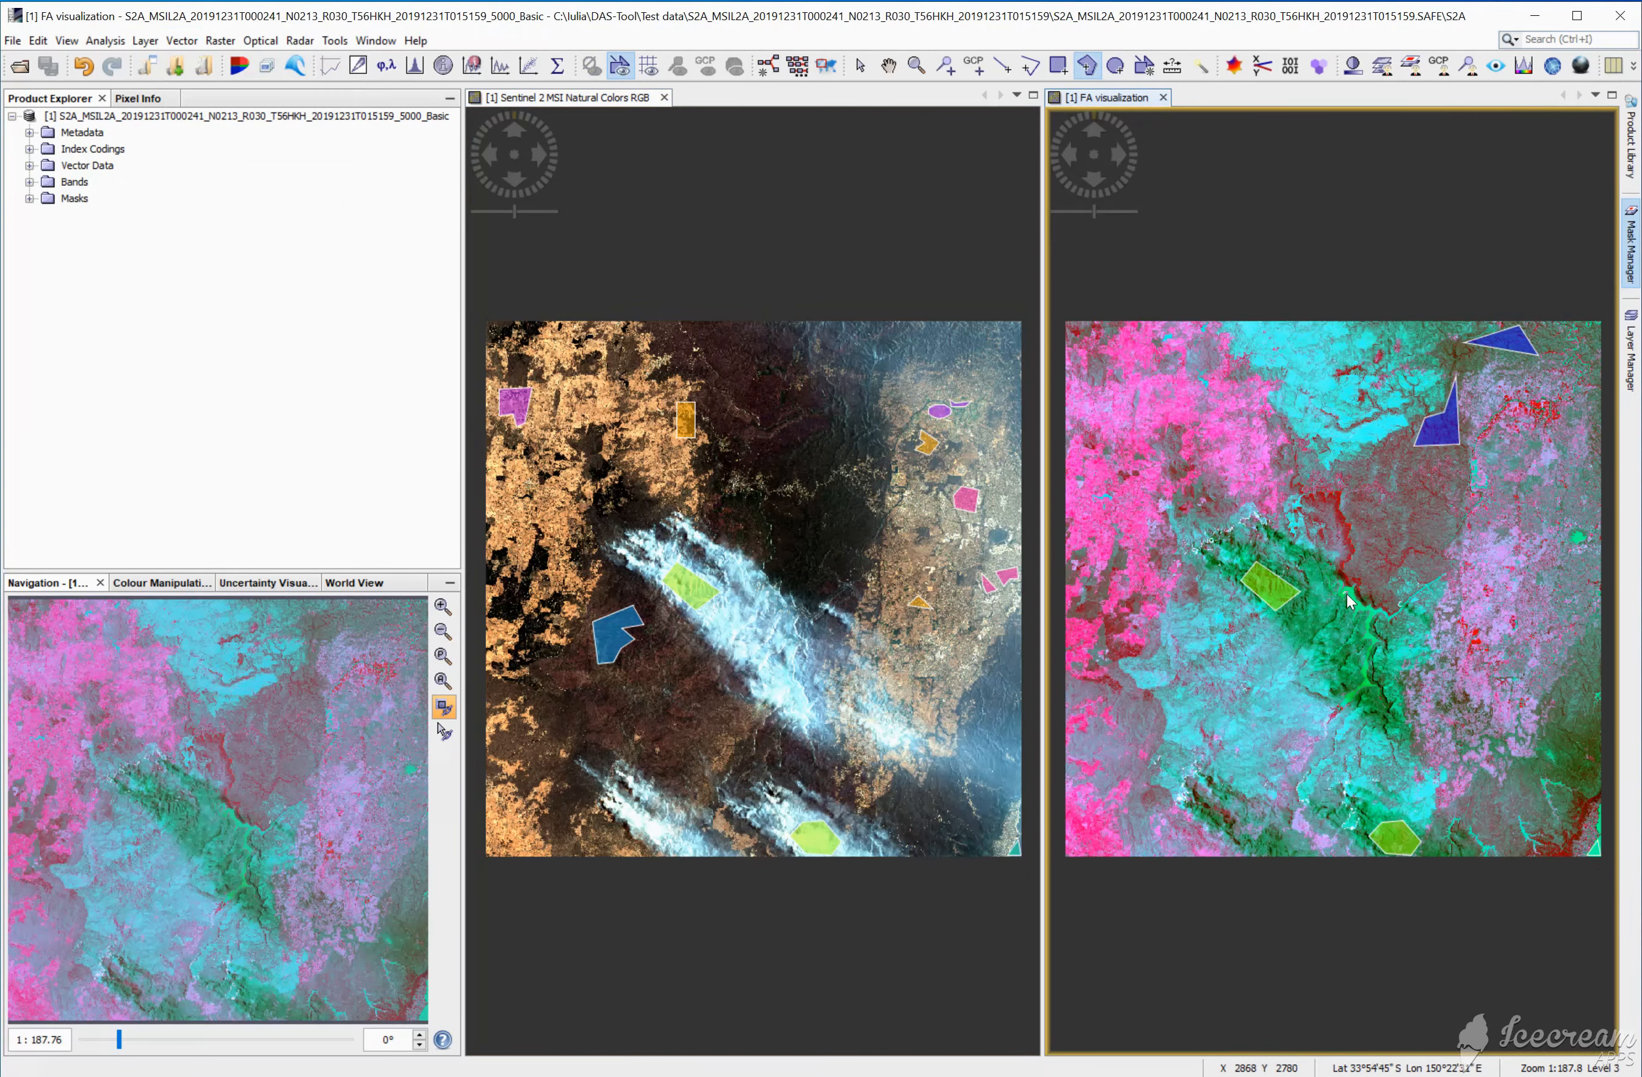
pyautogui.click(1356, 614)
pyautogui.click(1369, 611)
pyautogui.click(1357, 593)
pyautogui.click(1354, 582)
pyautogui.doubleClick(1341, 582)
# Step: Start the DAS-Tool Semantic Annotation and select the open S2A_MSIL2A product as the source product
pyautogui.click(182, 41)
pyautogui.click(212, 57)
pyautogui.click(220, 41)
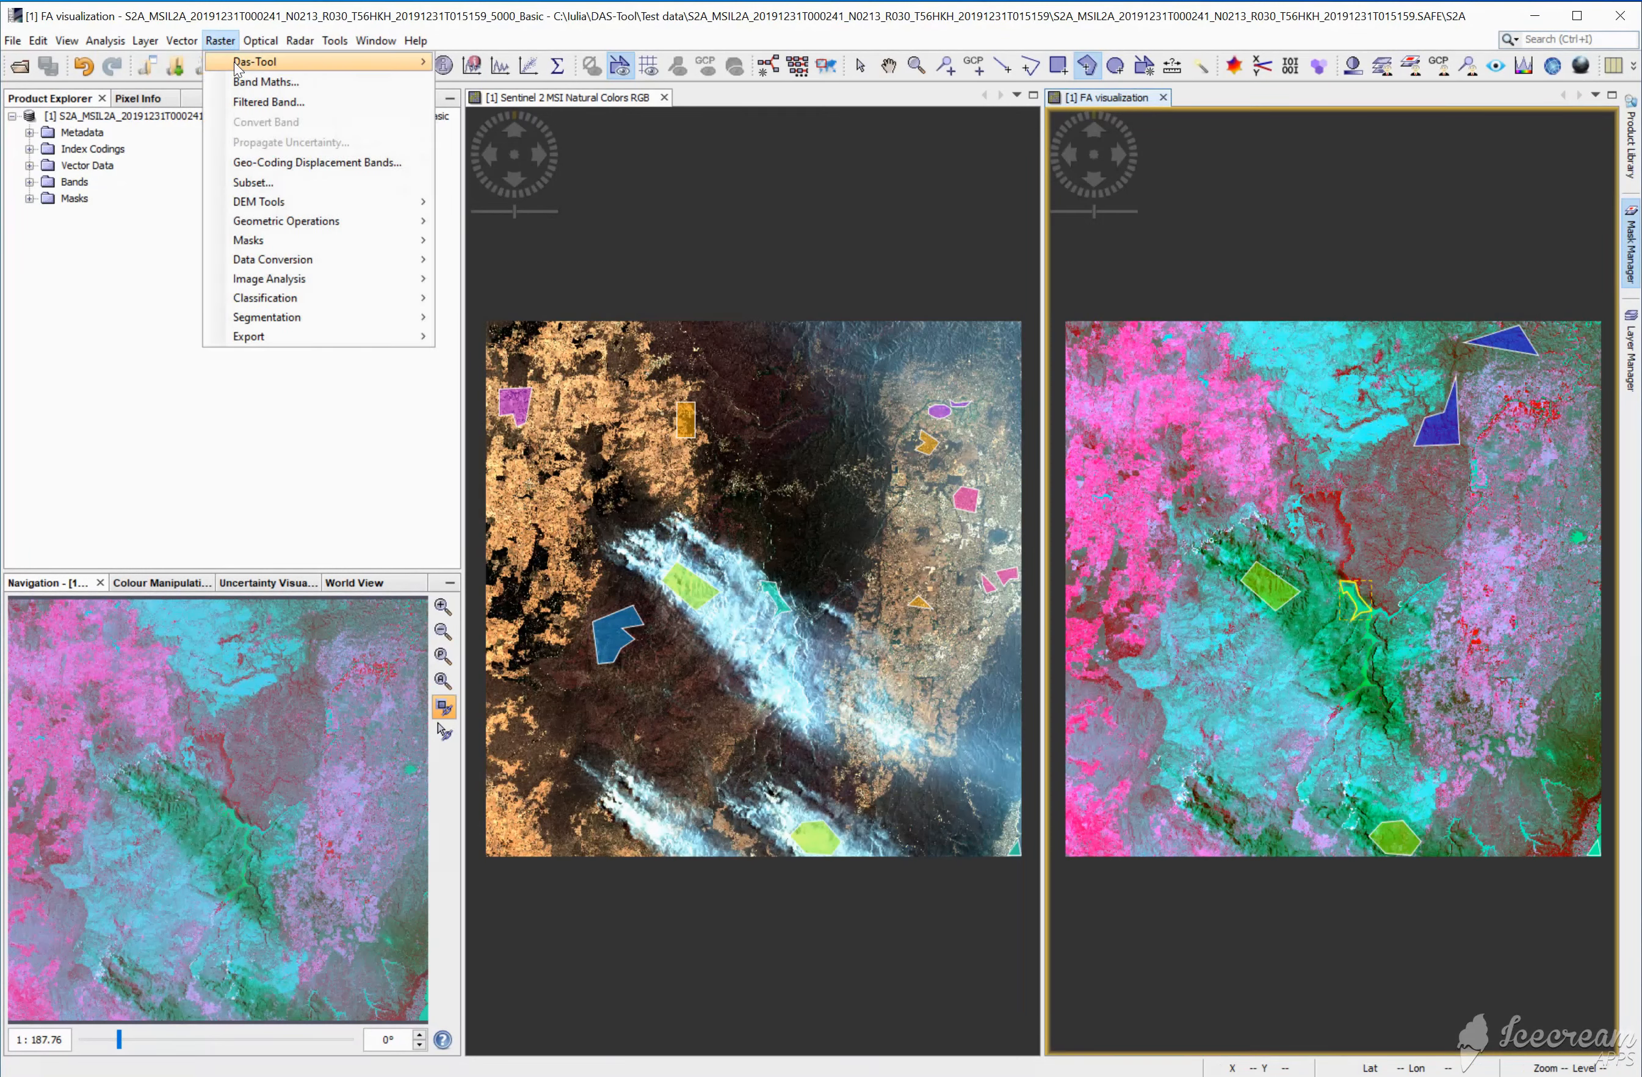
pyautogui.moveTo(273, 68)
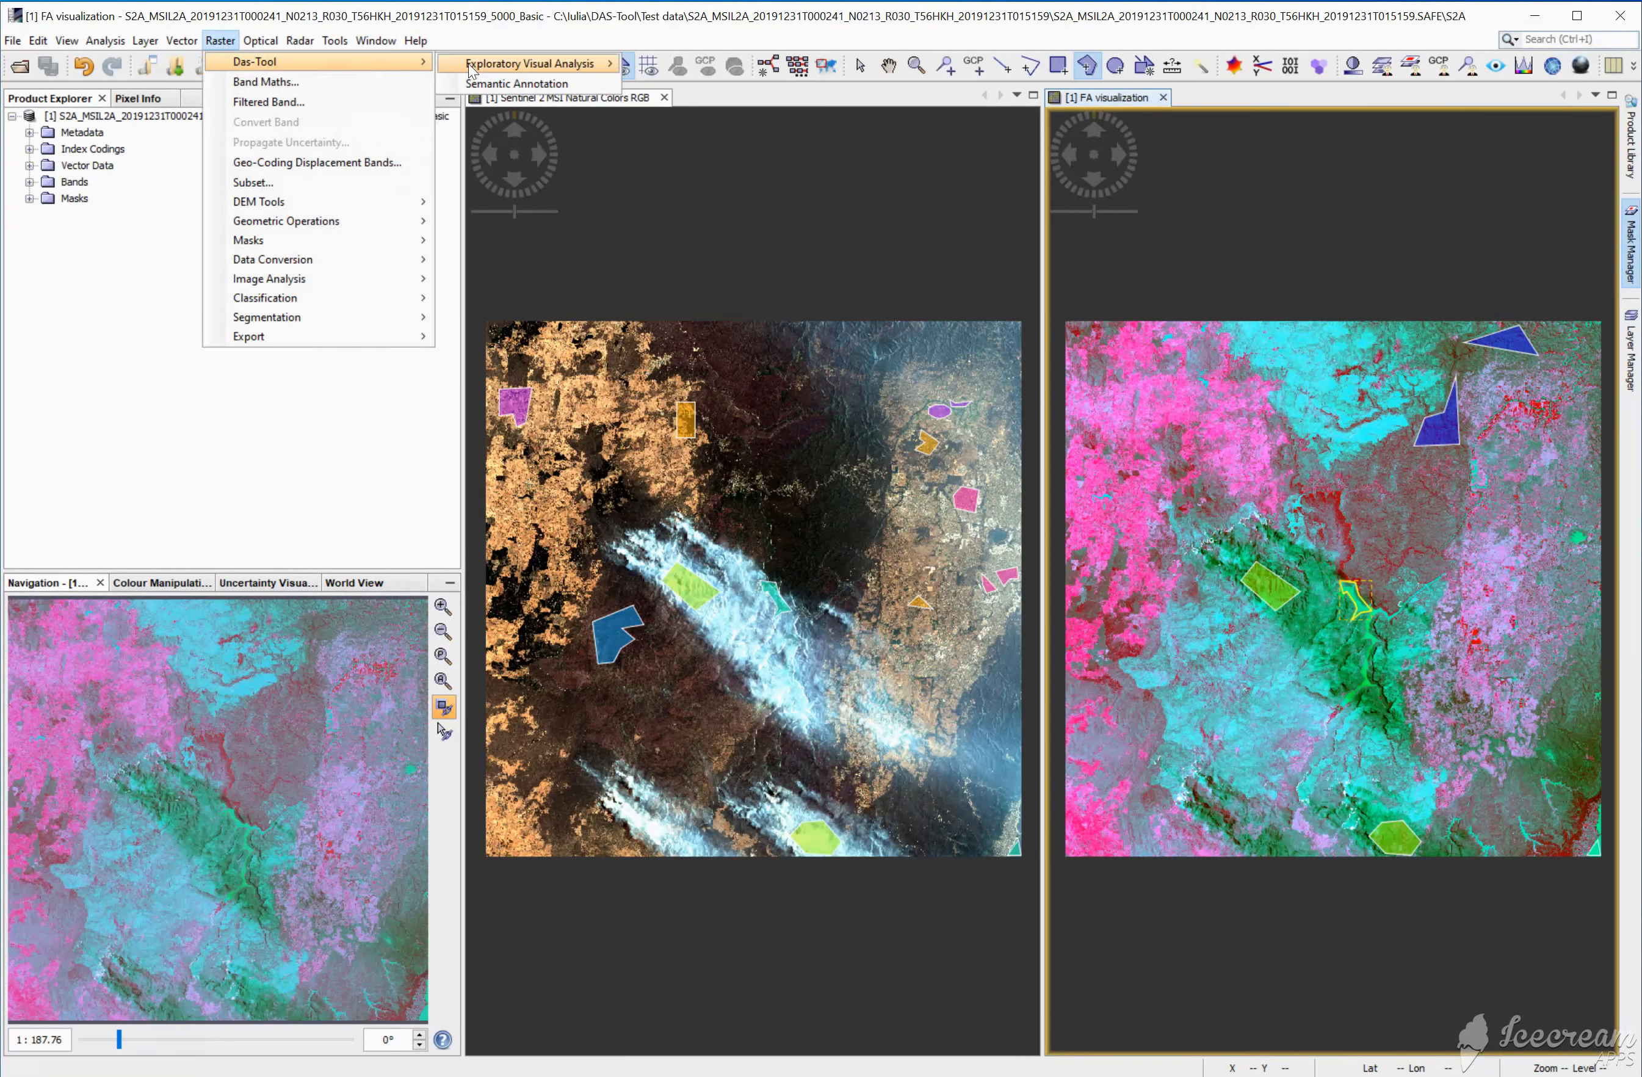
pyautogui.click(495, 84)
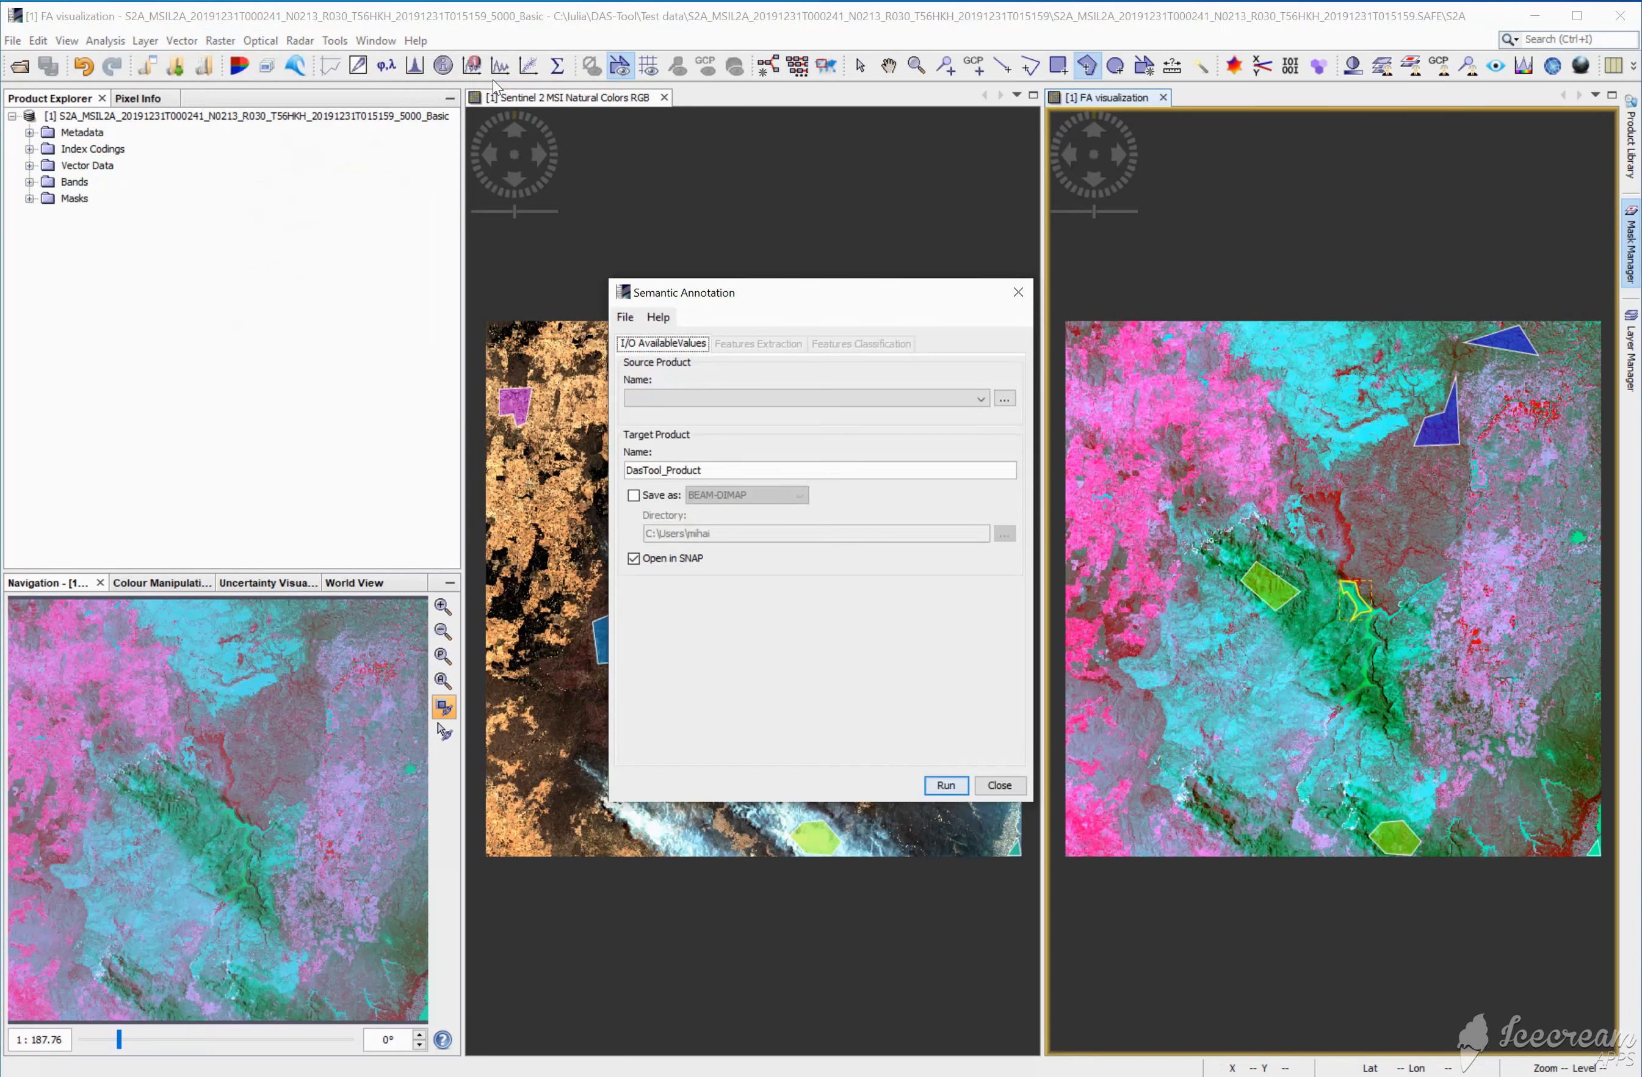
pyautogui.click(754, 403)
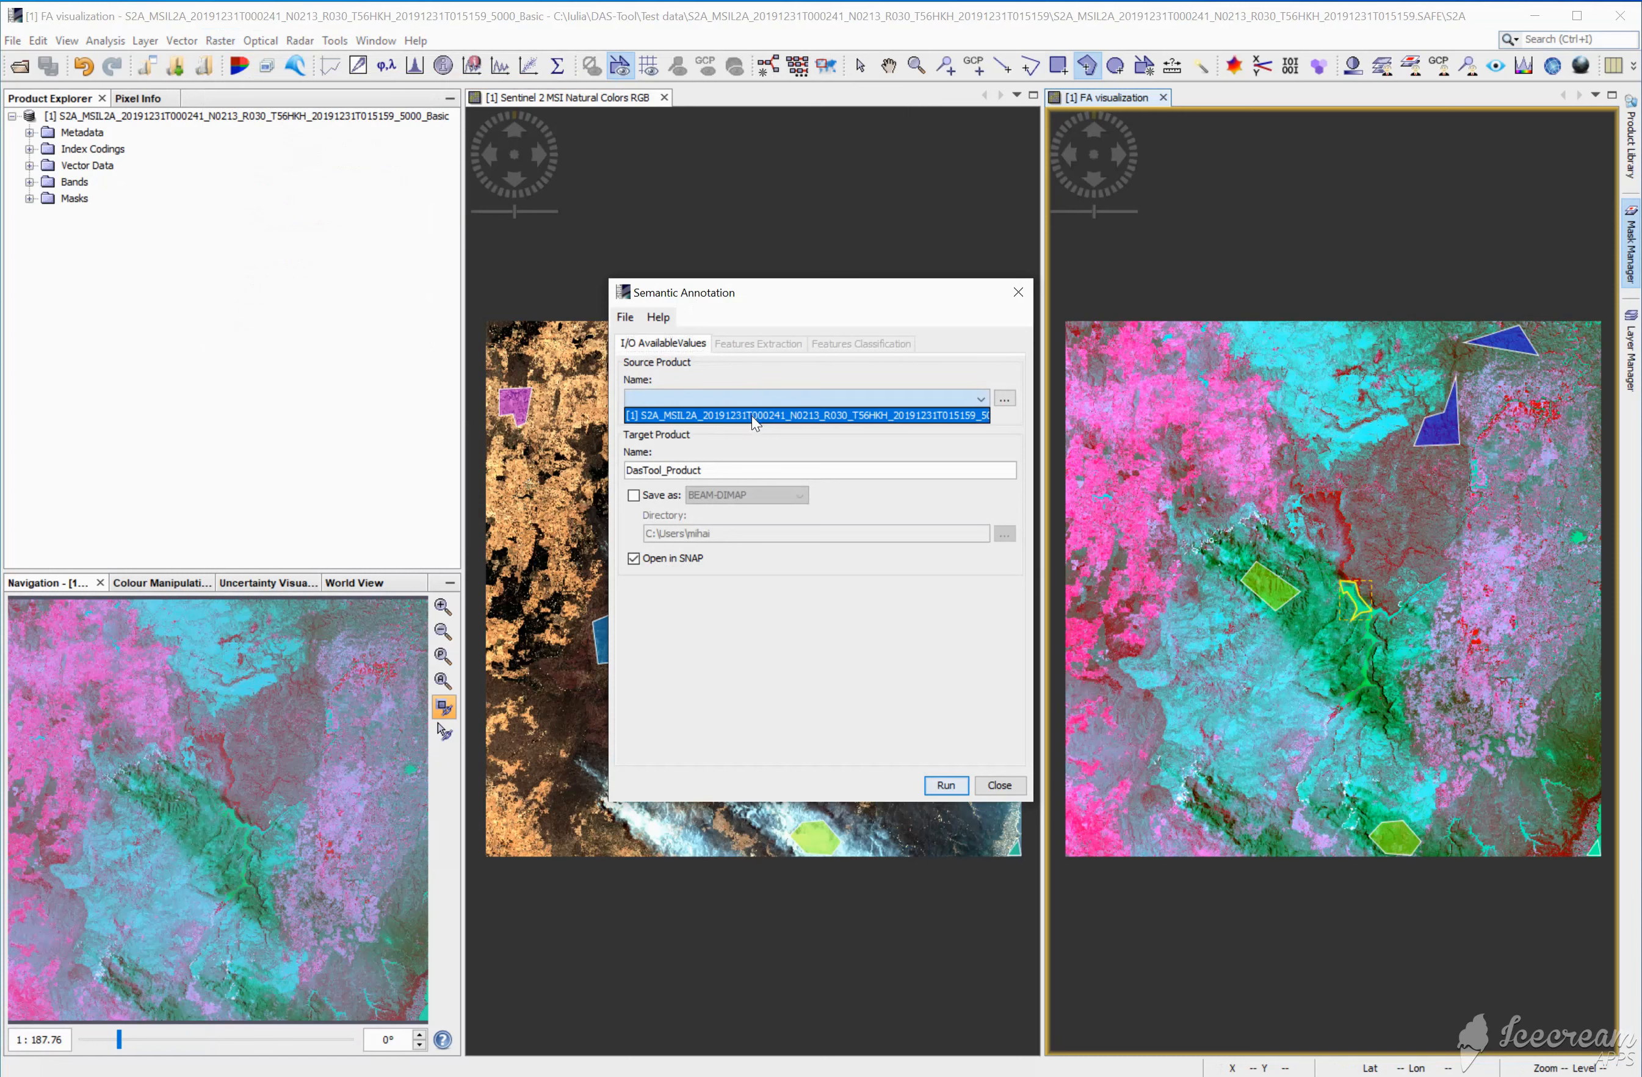
pyautogui.click(755, 415)
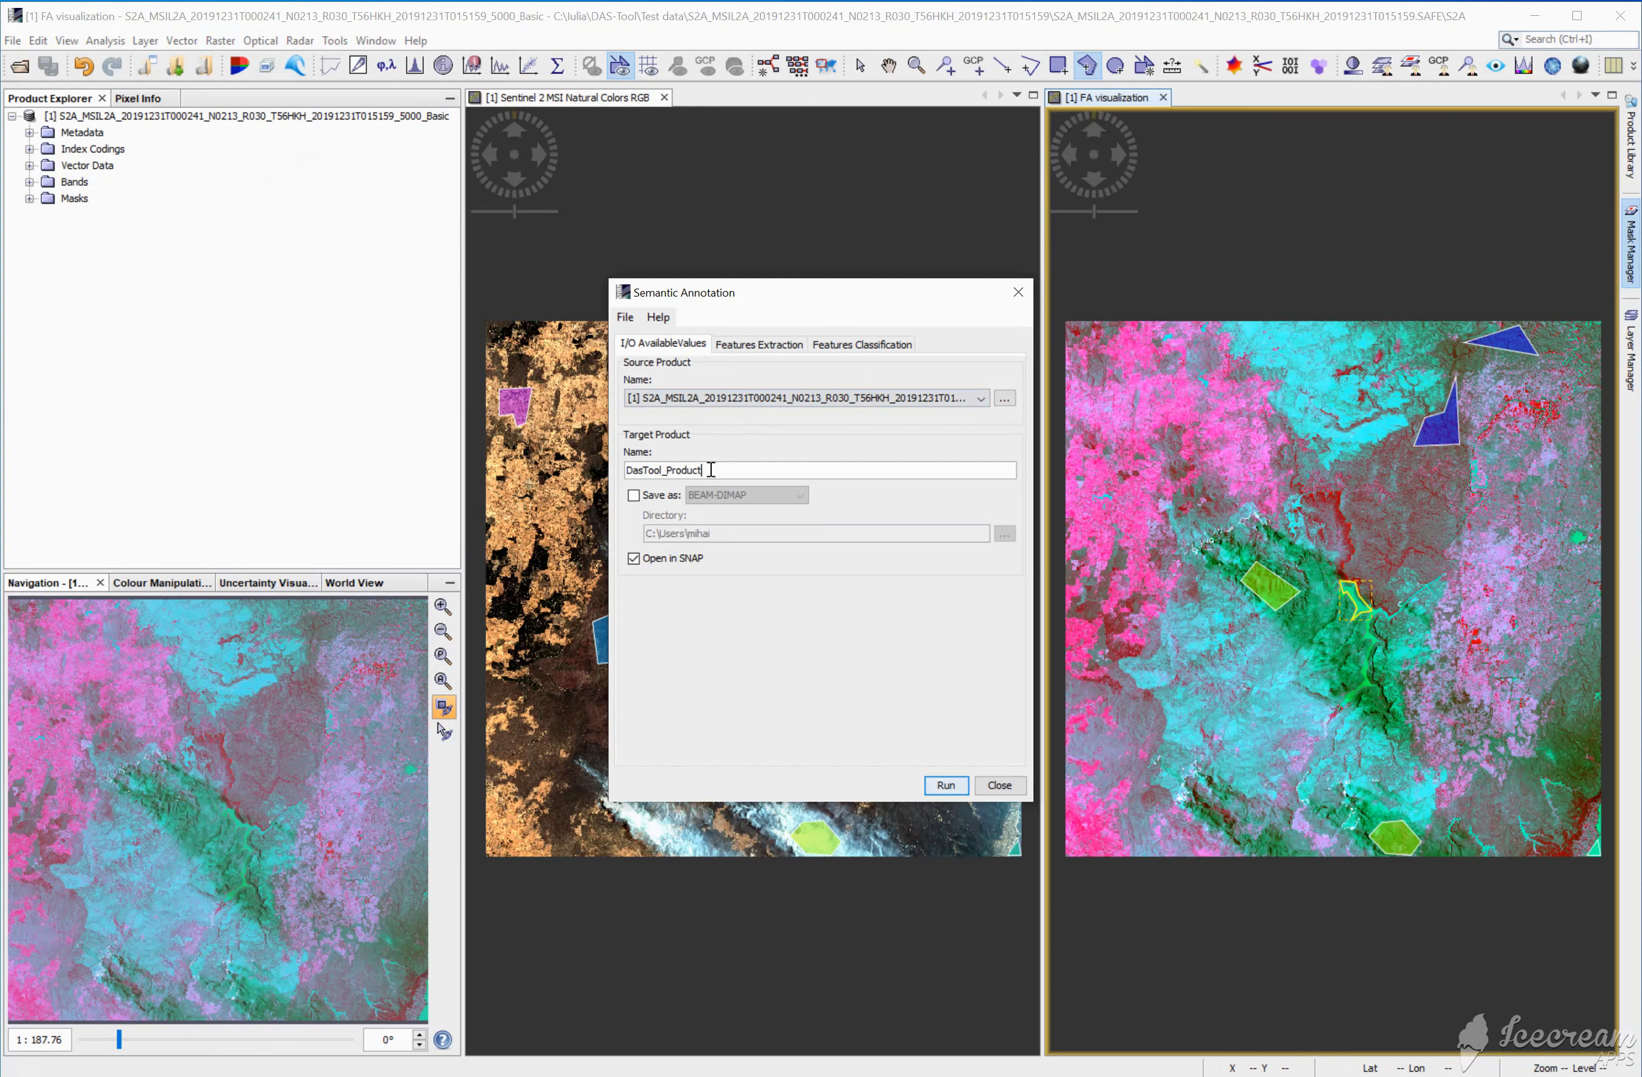
# Step: Name the target product Result_MeDis_SVM
pyautogui.moveTo(711, 470); pyautogui.dragTo(563, 456)
pyautogui.write('Result_MeDis_SVM')
# Step: Choose Mean & dispersion features for the patch-based feature extraction of the semantic annotation
pyautogui.click(747, 345)
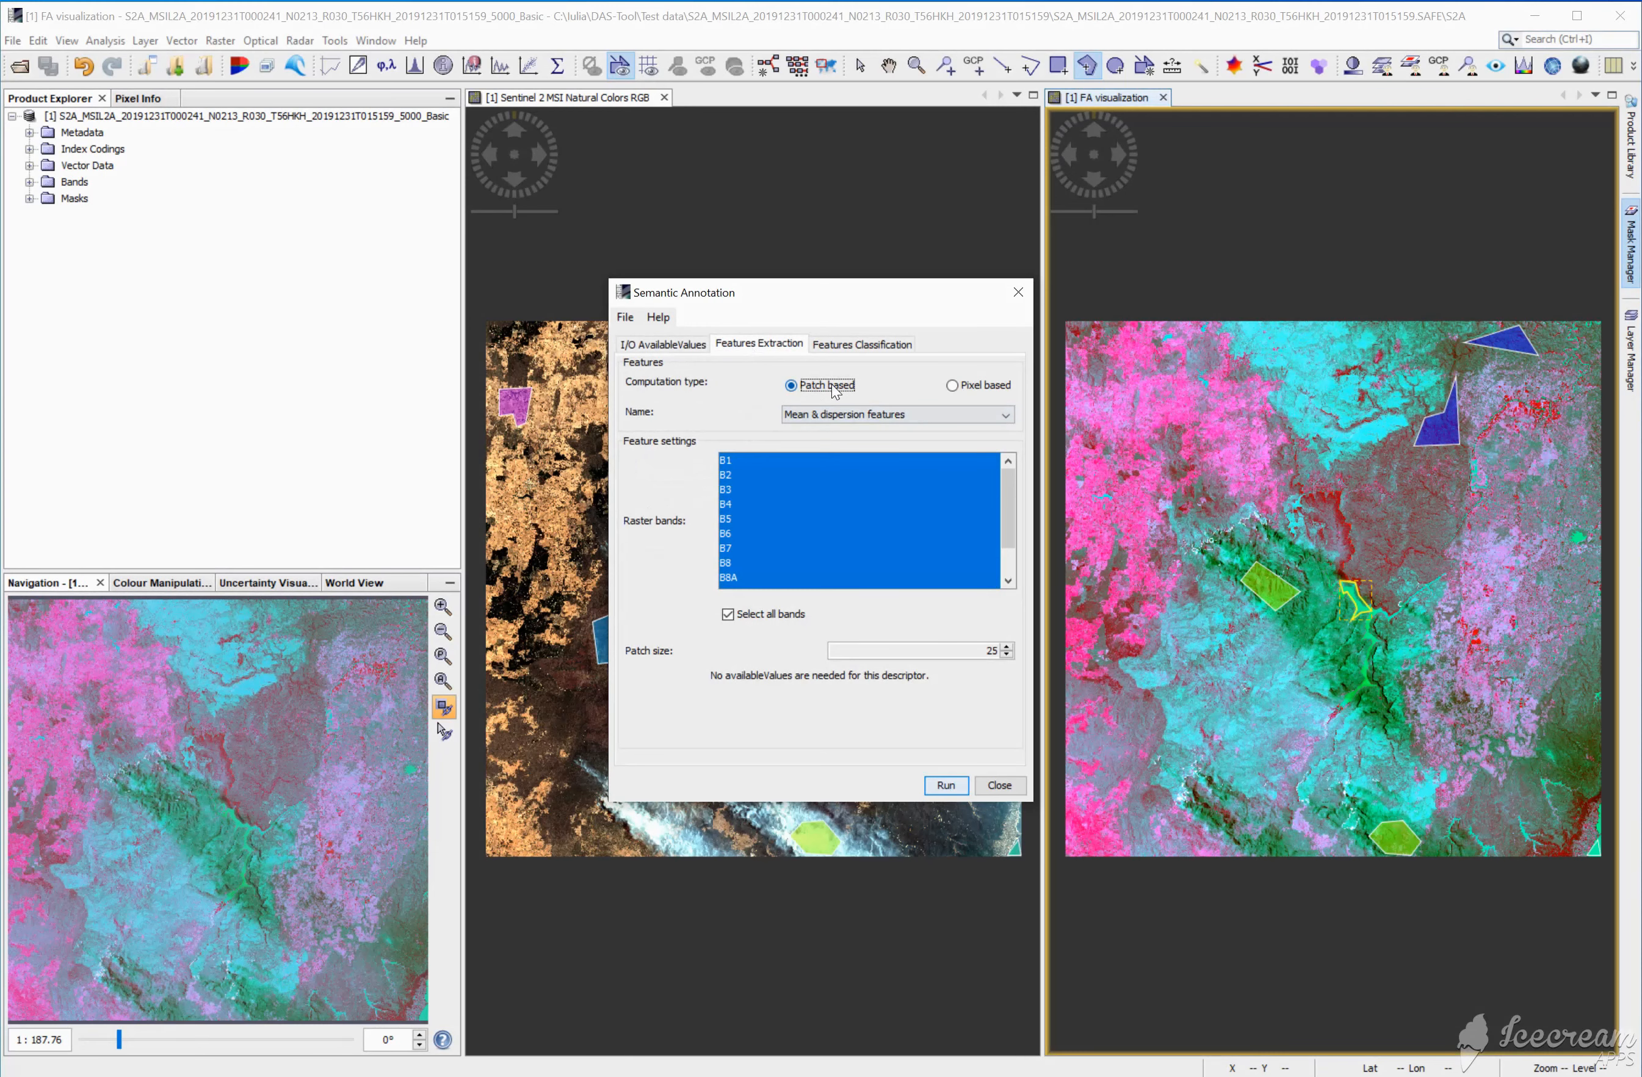
pyautogui.click(834, 417)
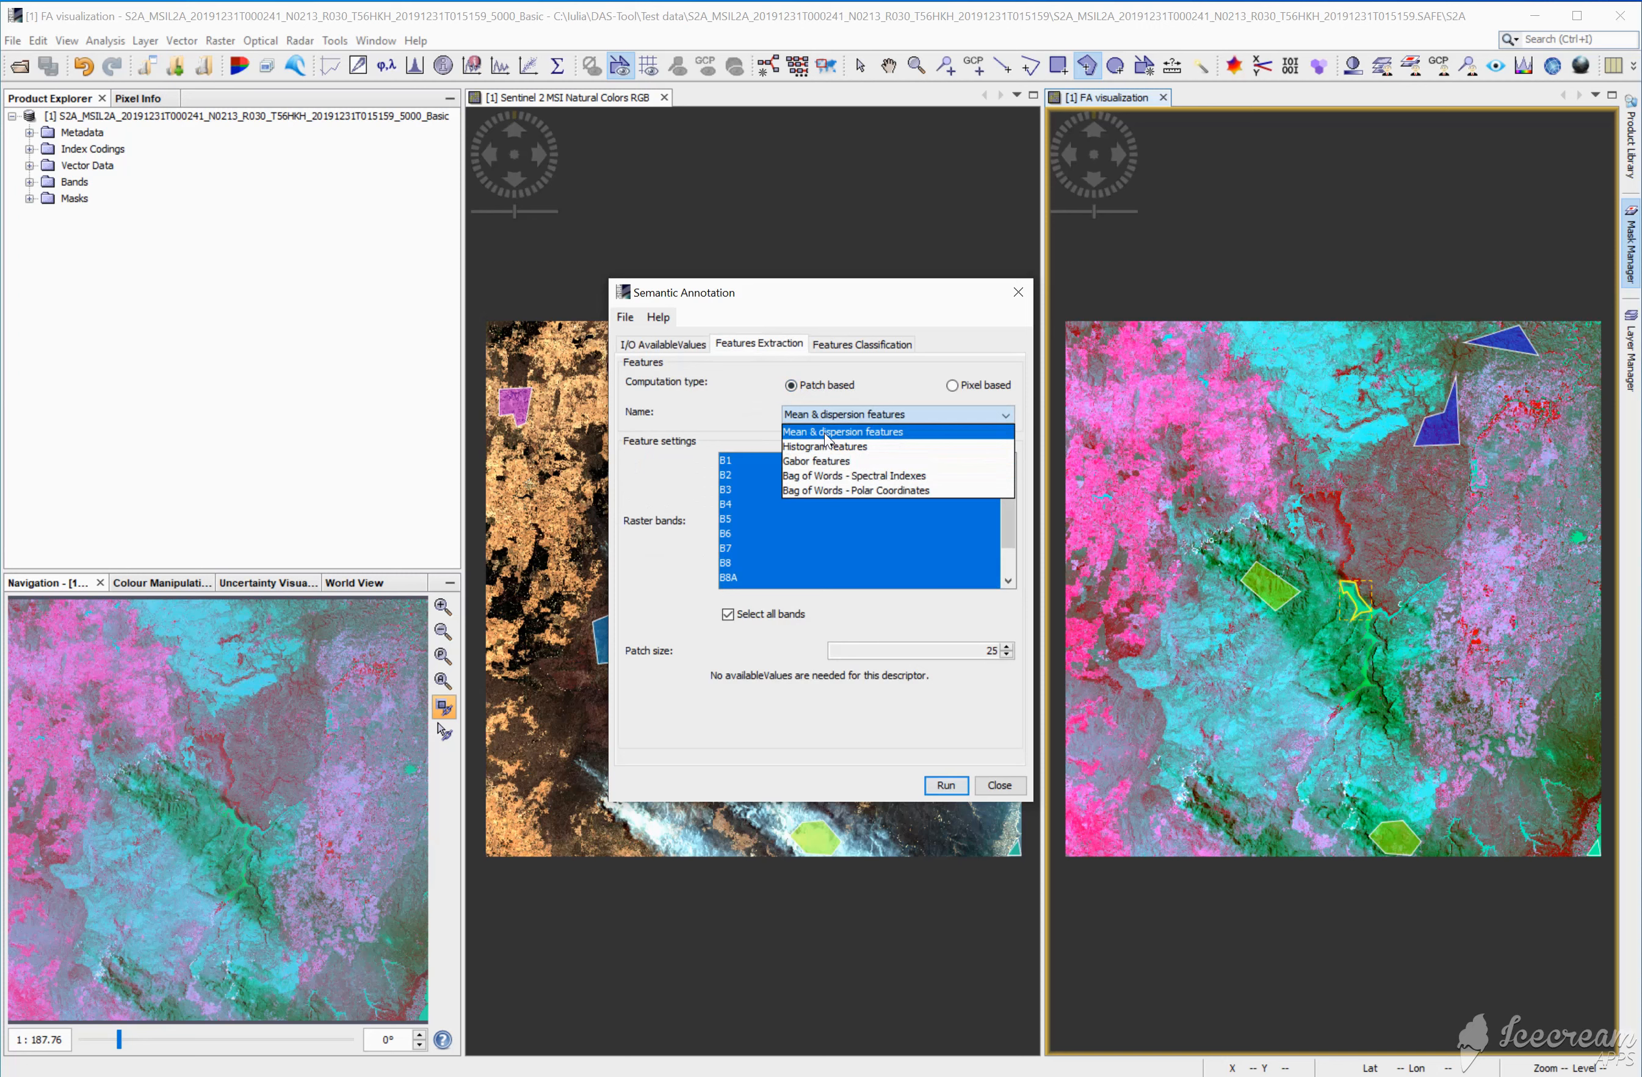
pyautogui.click(826, 438)
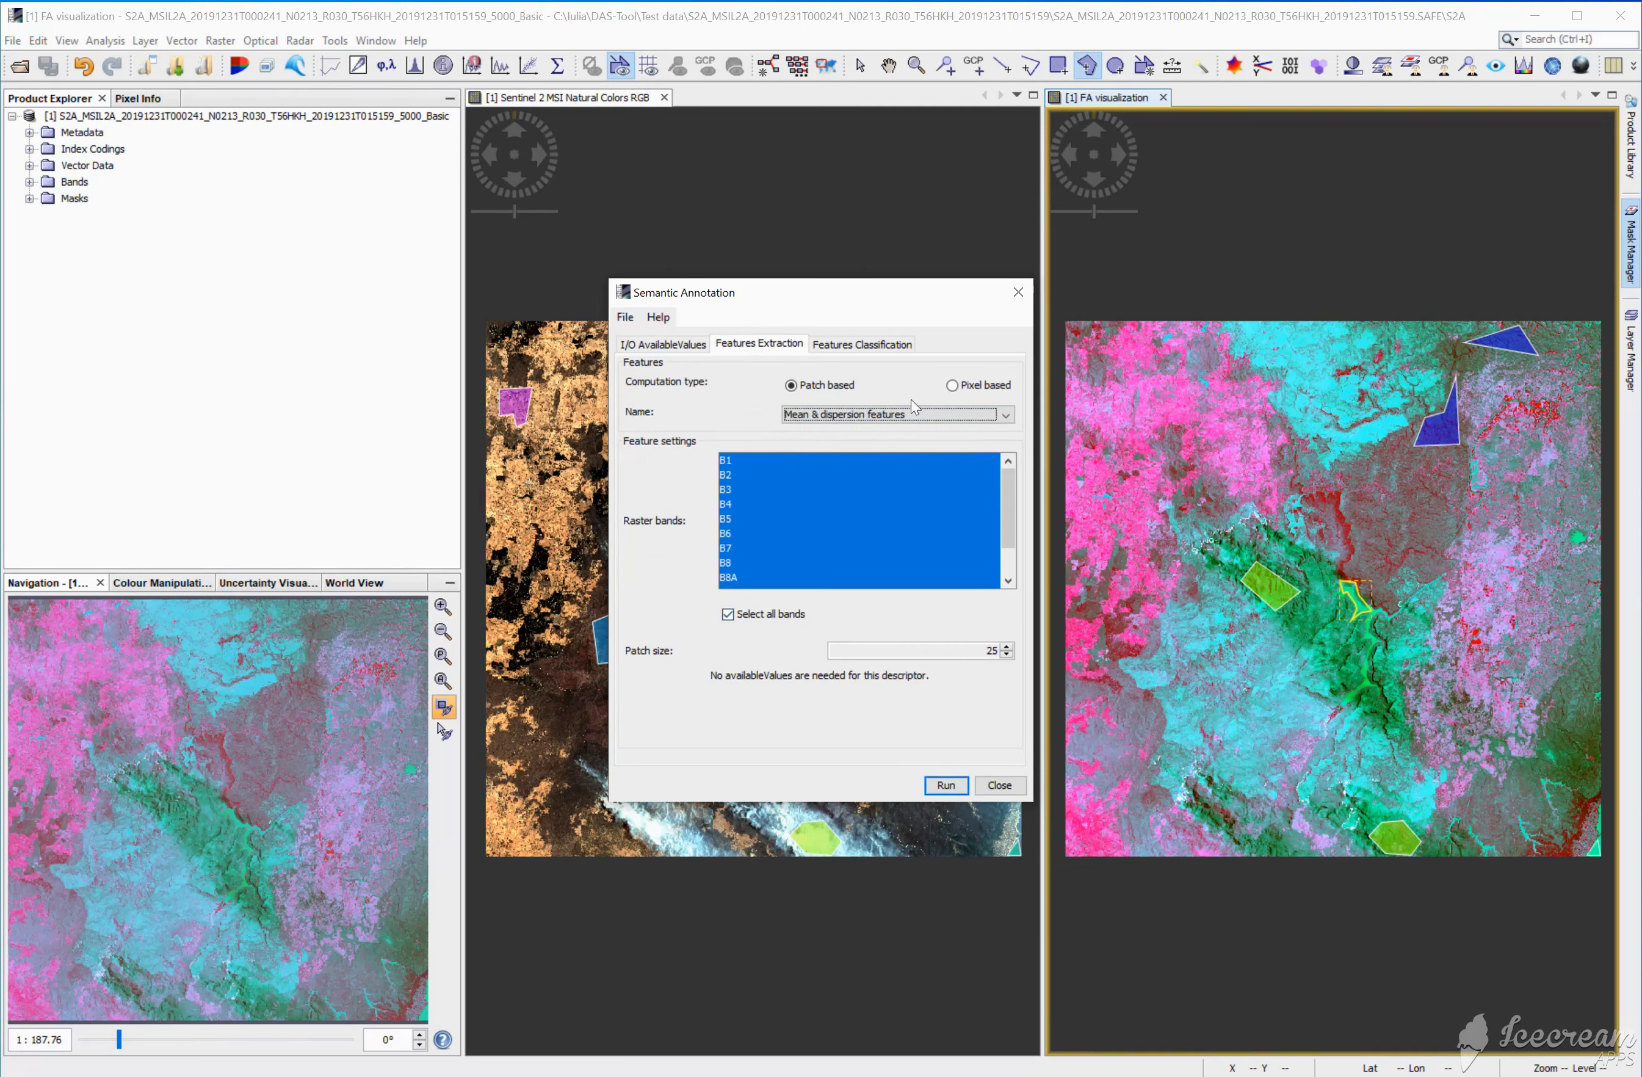
# Step: Run the semantic annotation with the Support Vector Machine classifier on all training classes, and dismiss its dialogs when processing ends
pyautogui.click(885, 350)
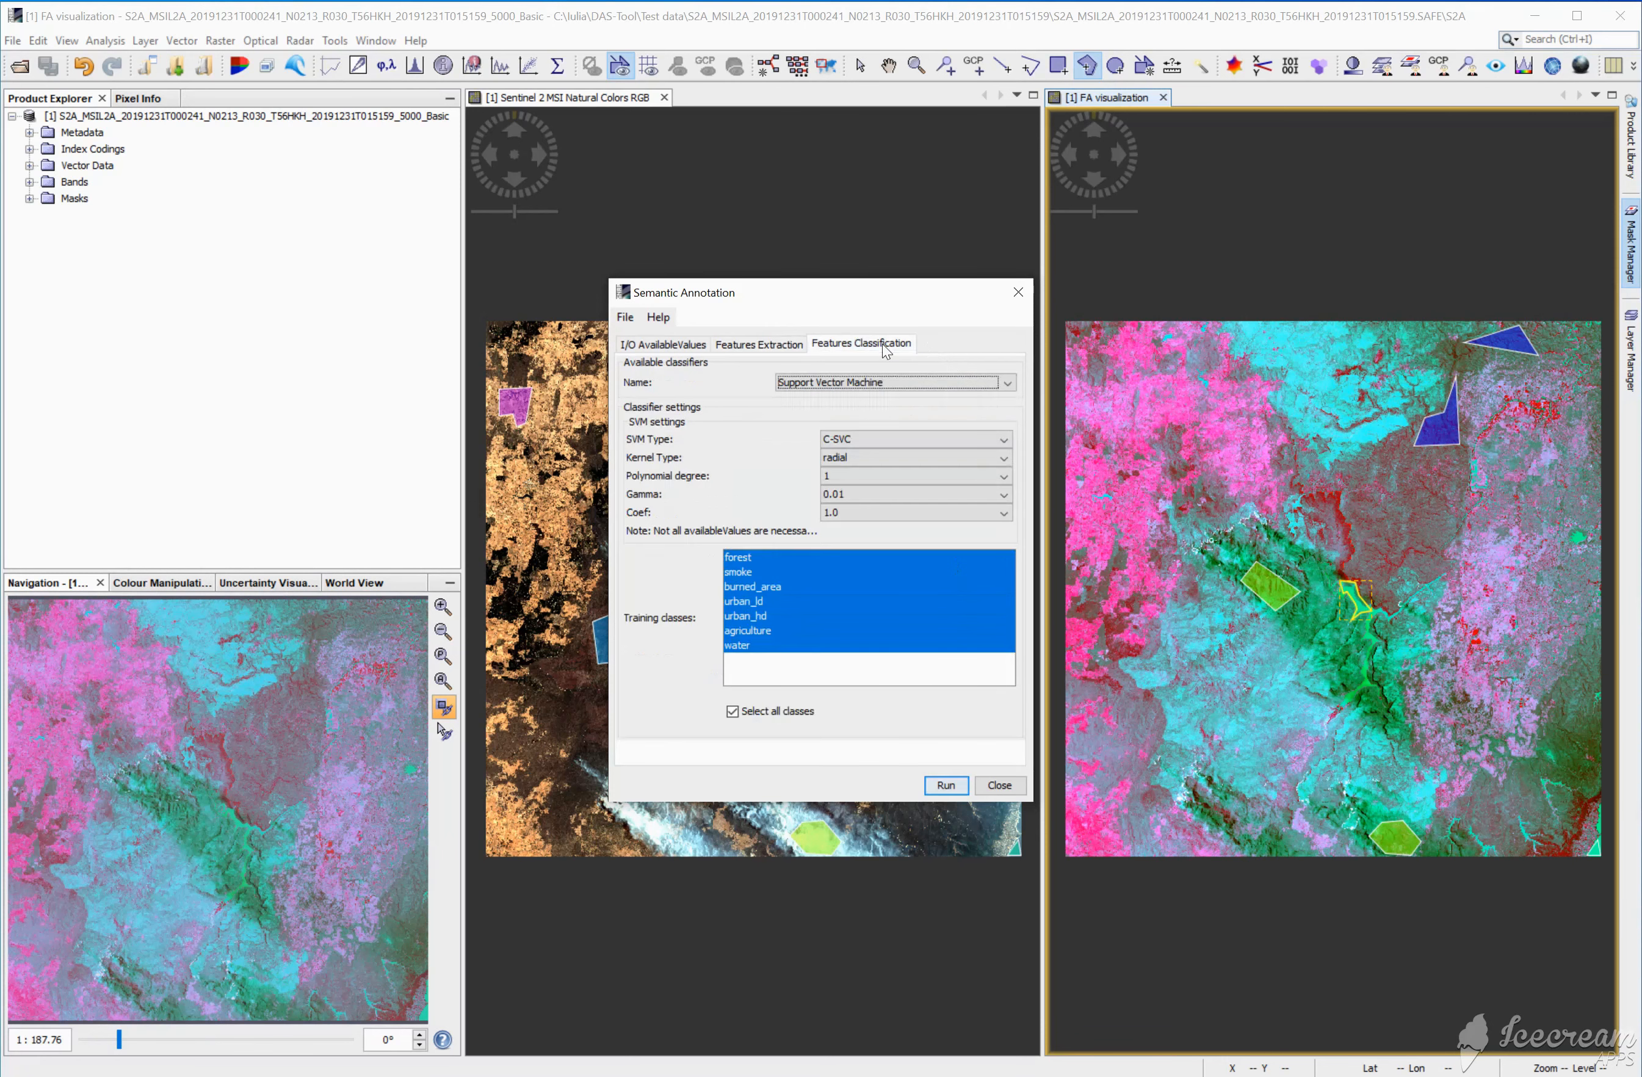
pyautogui.click(869, 390)
pyautogui.click(949, 788)
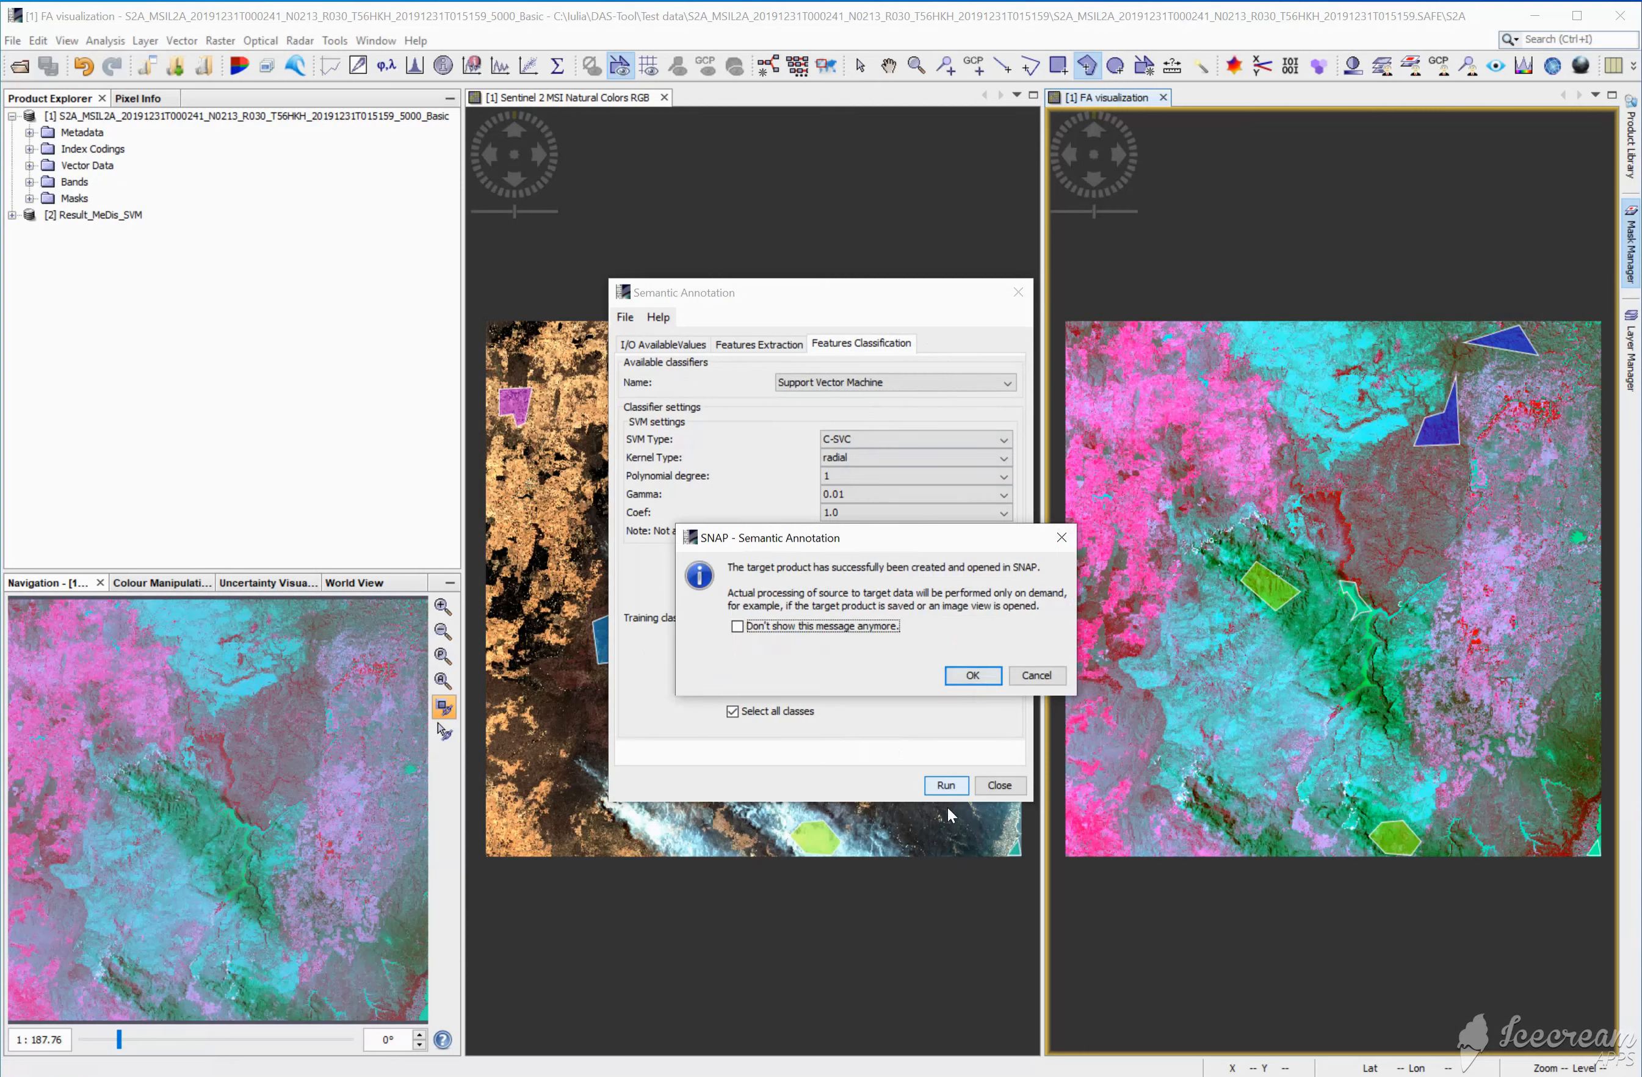
pyautogui.click(971, 675)
pyautogui.click(998, 785)
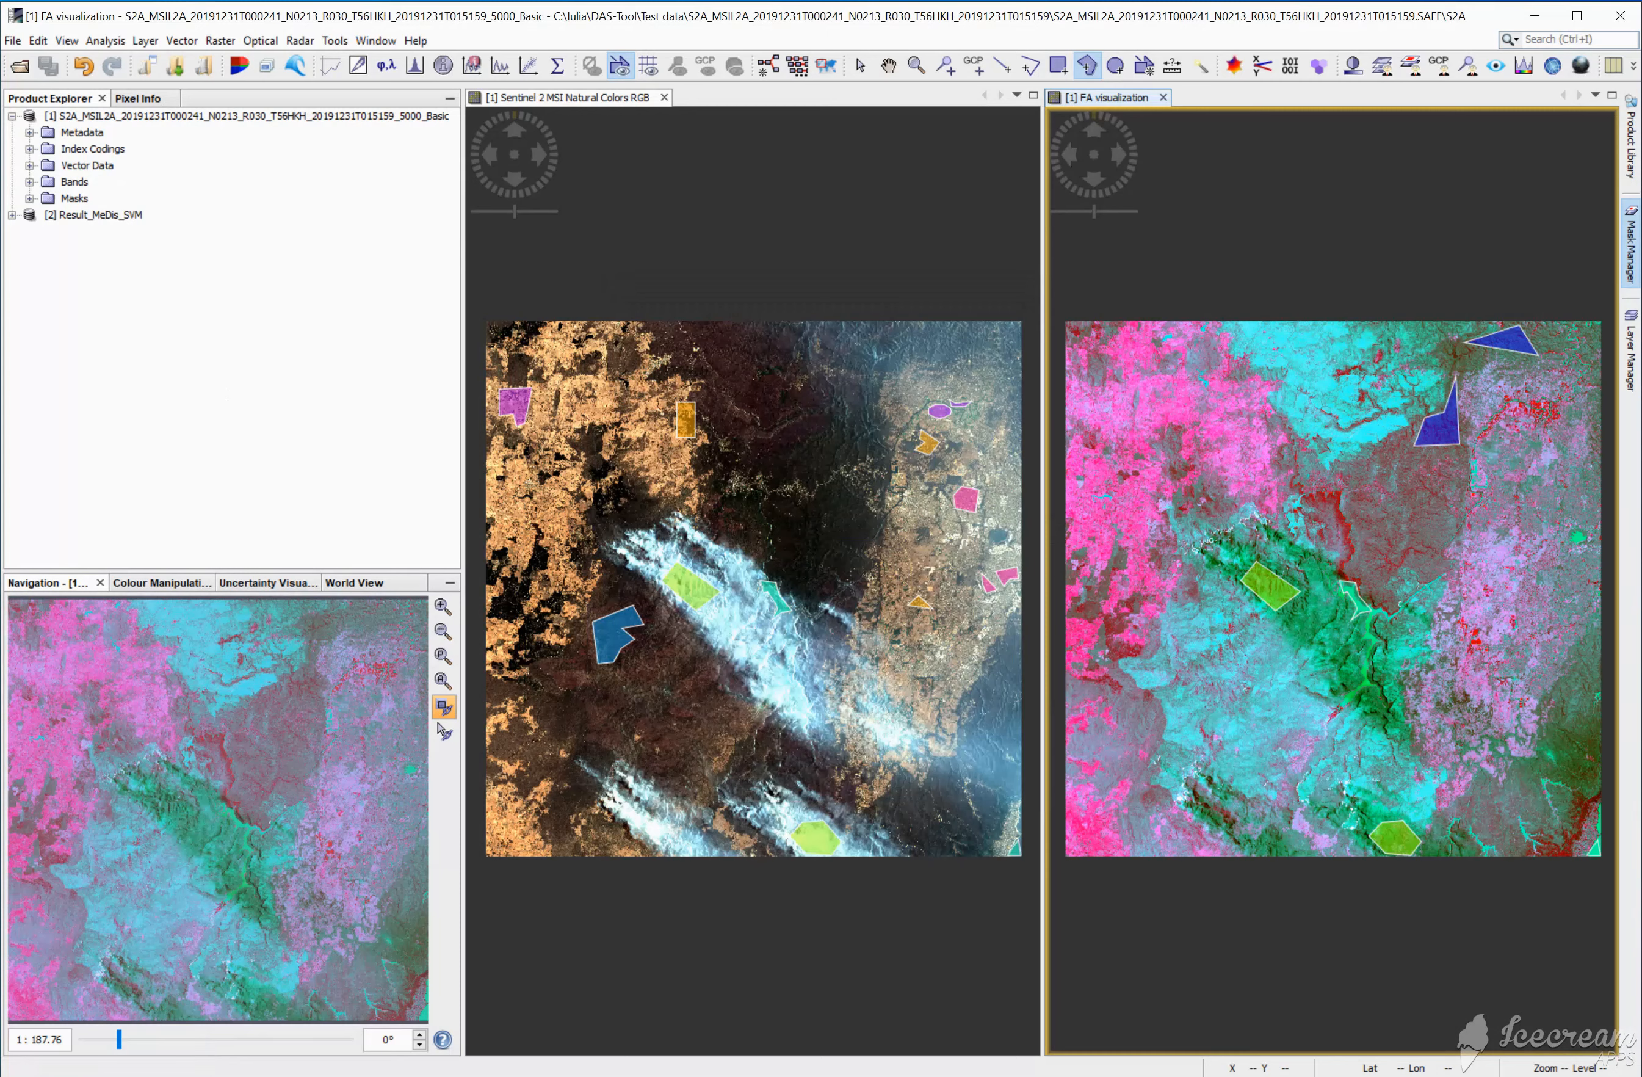
# Step: Open an RGB image of the Result_MeDis_SVM product using the Sentinel 2 MSI Natural Colors profile
pyautogui.click(12, 216)
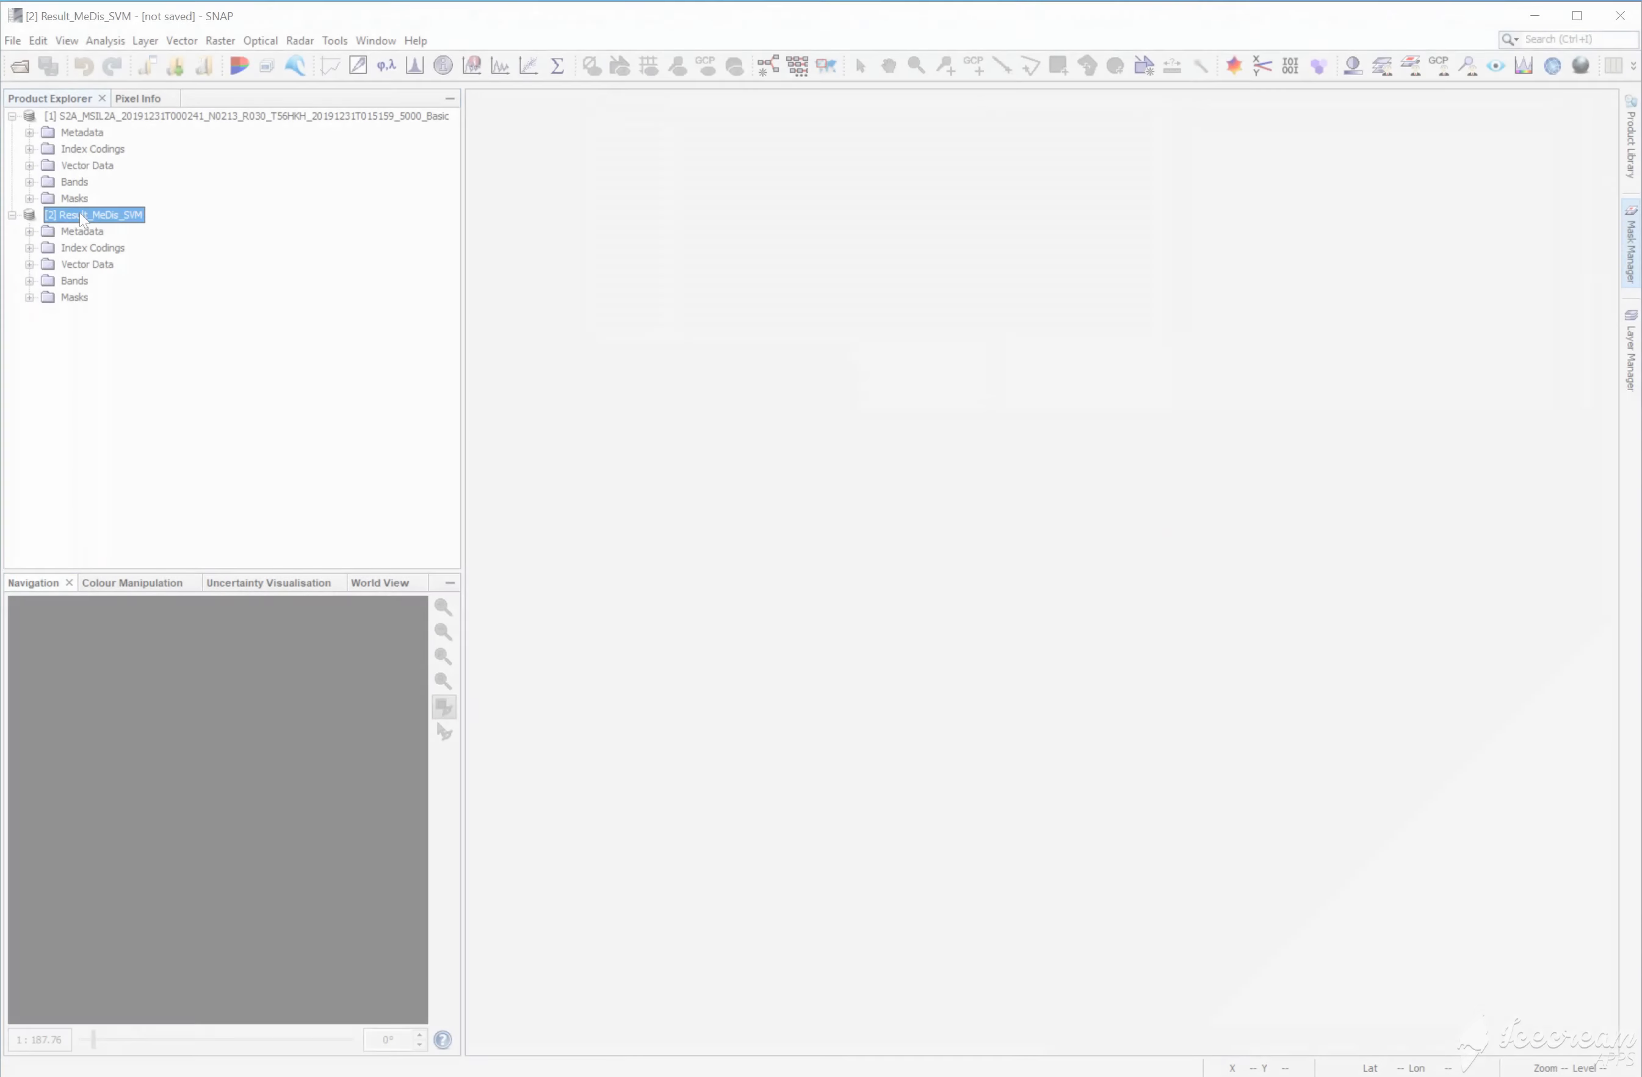
pyautogui.rightClick(82, 218)
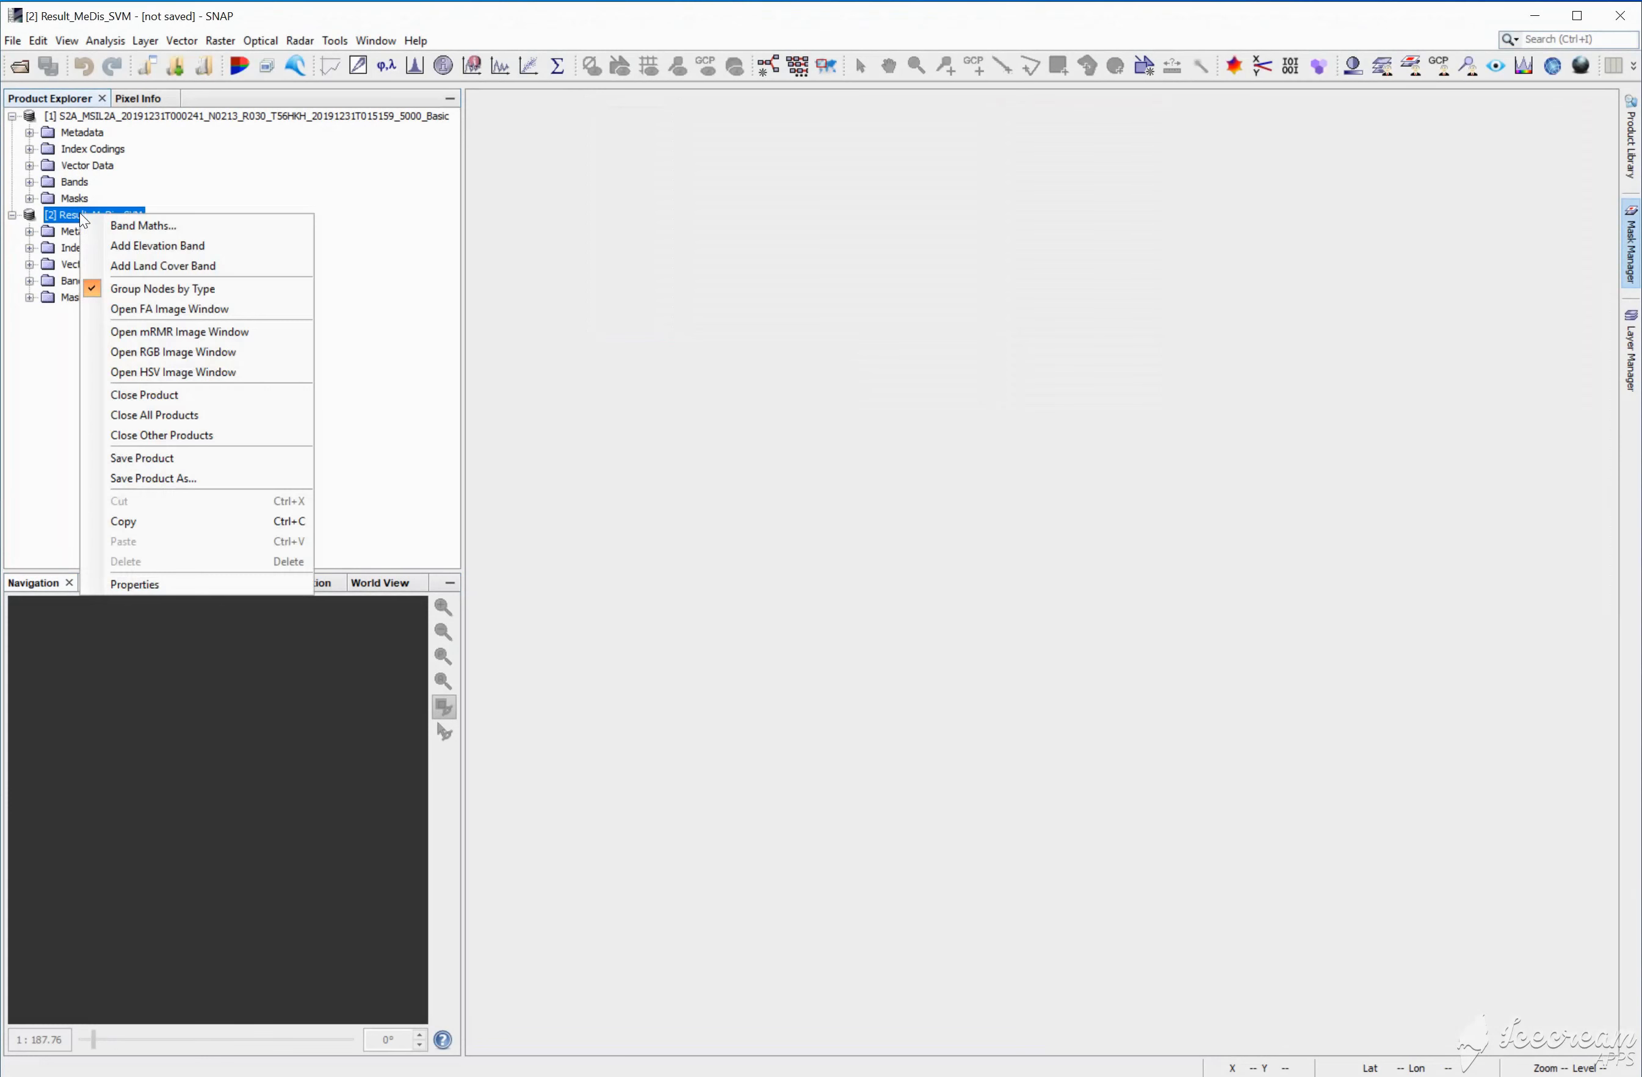
pyautogui.click(145, 355)
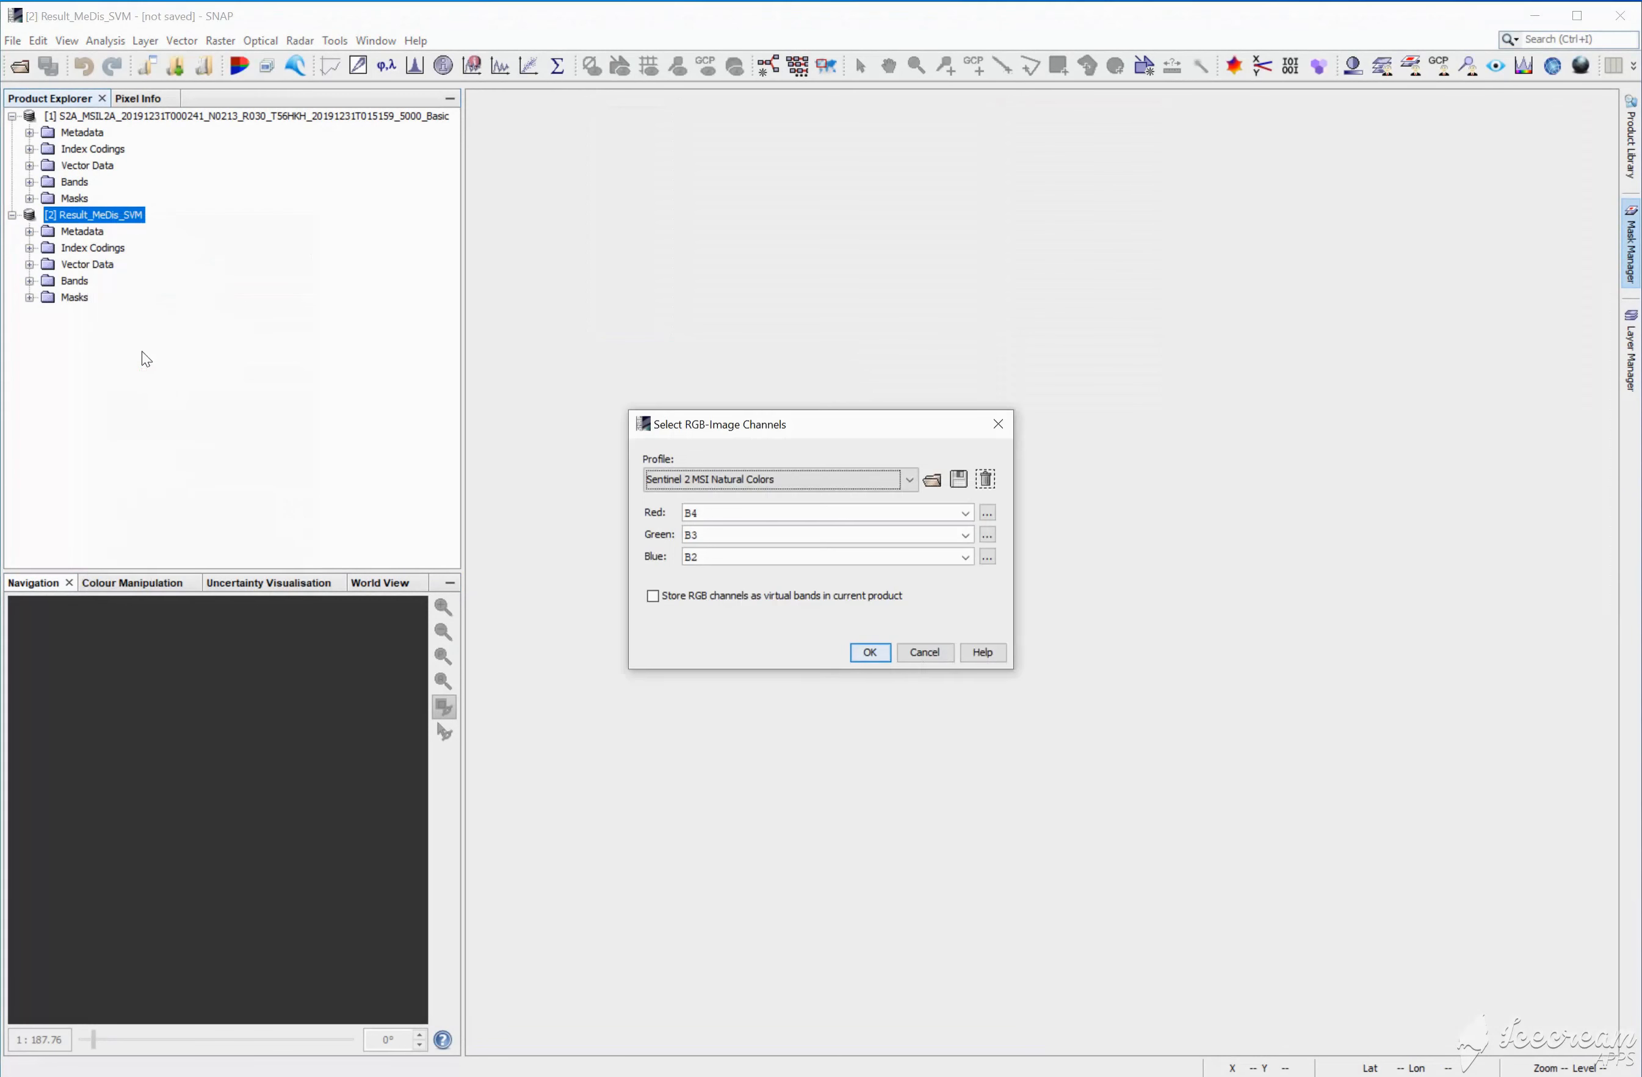
pyautogui.click(858, 653)
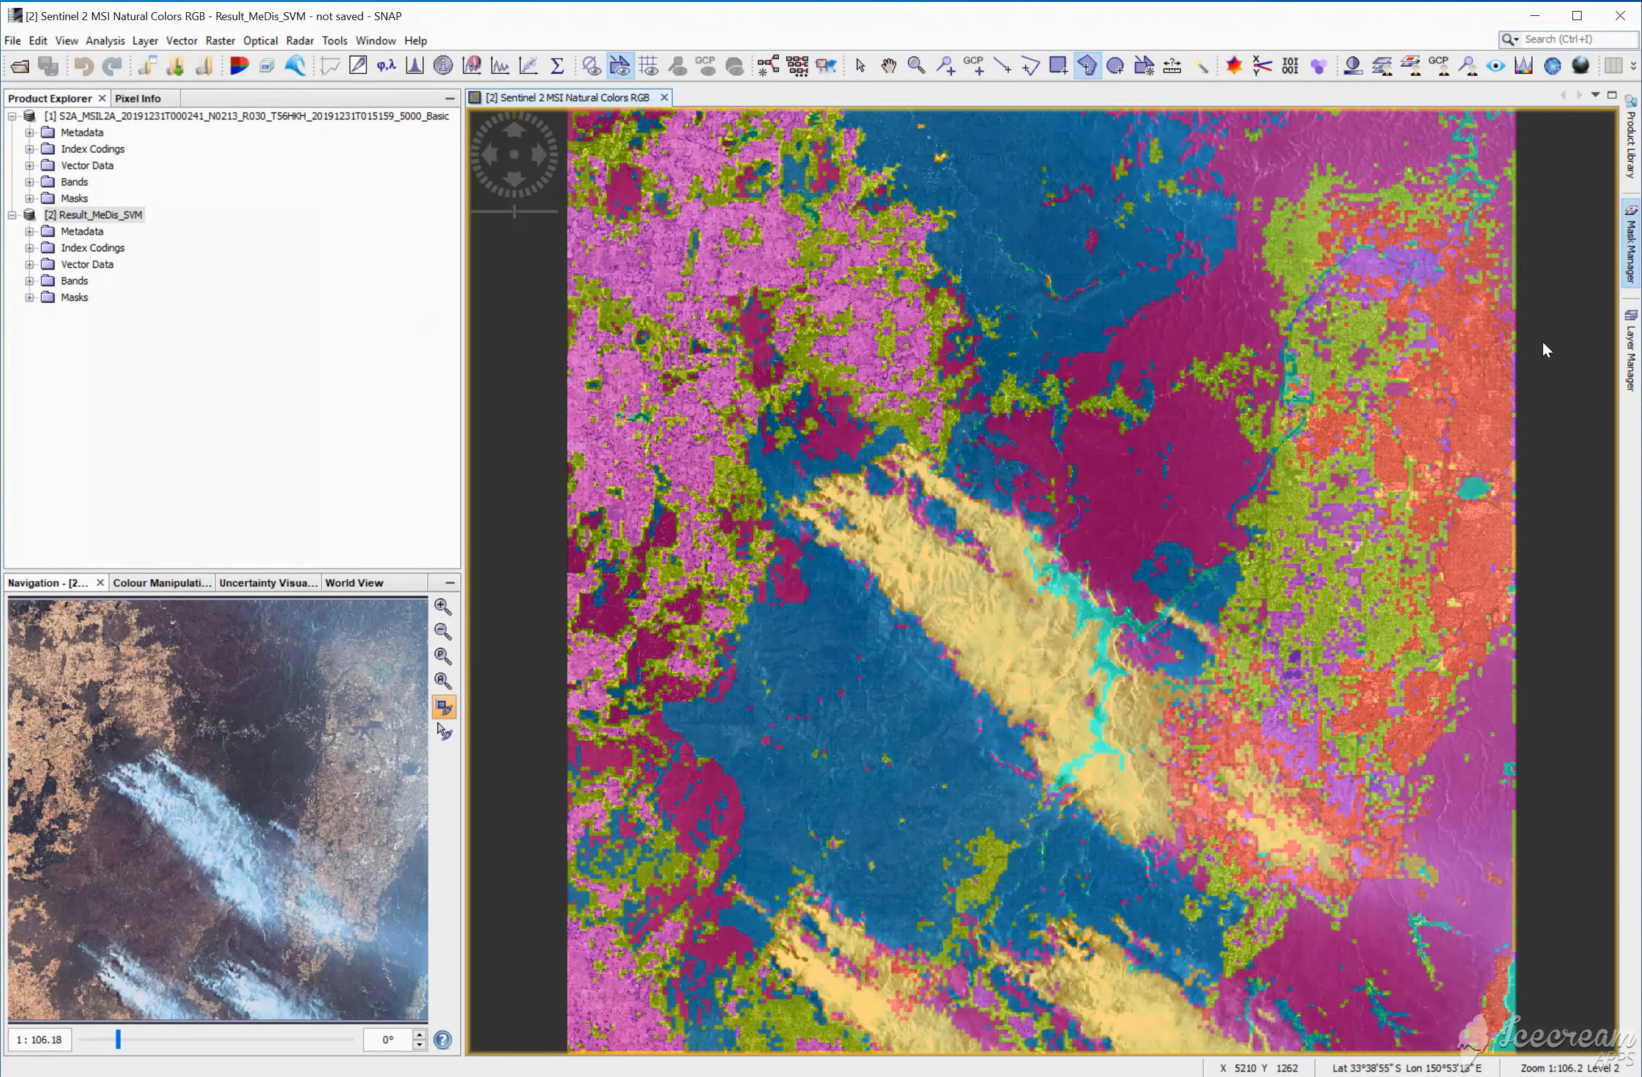
# Step: Hide the whole vector data layer group on the Result_MeDis_SVM RGB view
pyautogui.click(1633, 350)
pyautogui.click(1321, 134)
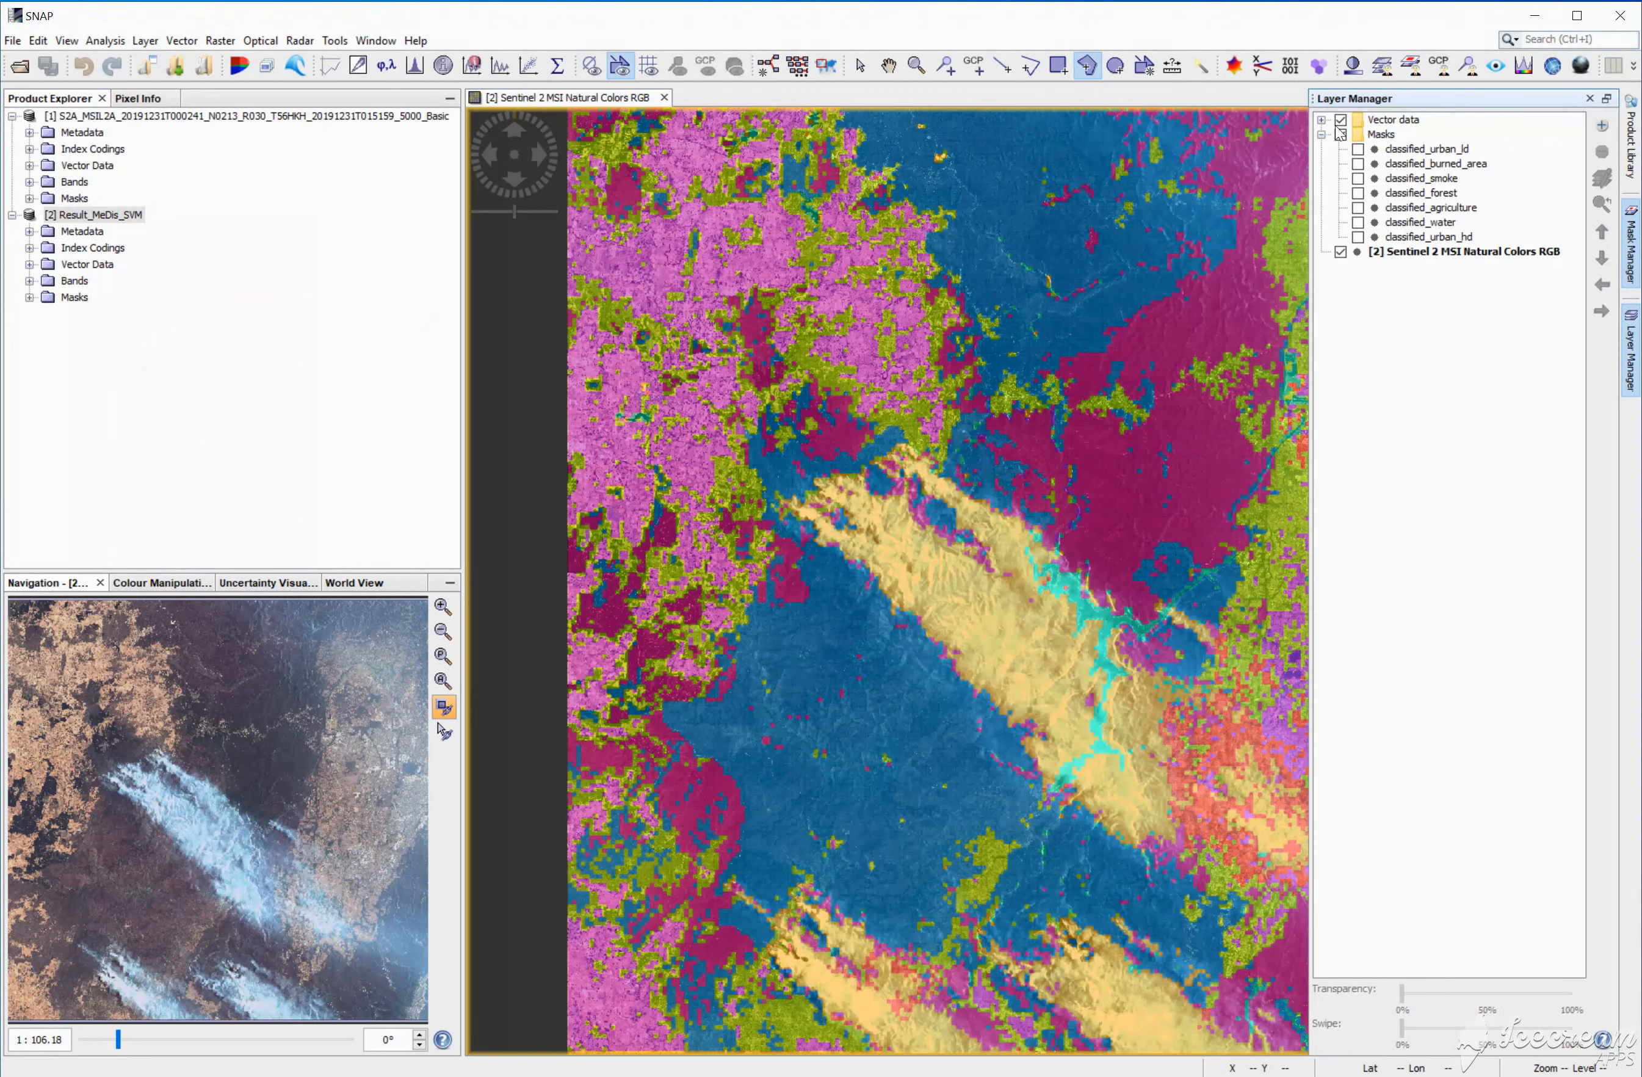
pyautogui.click(1341, 122)
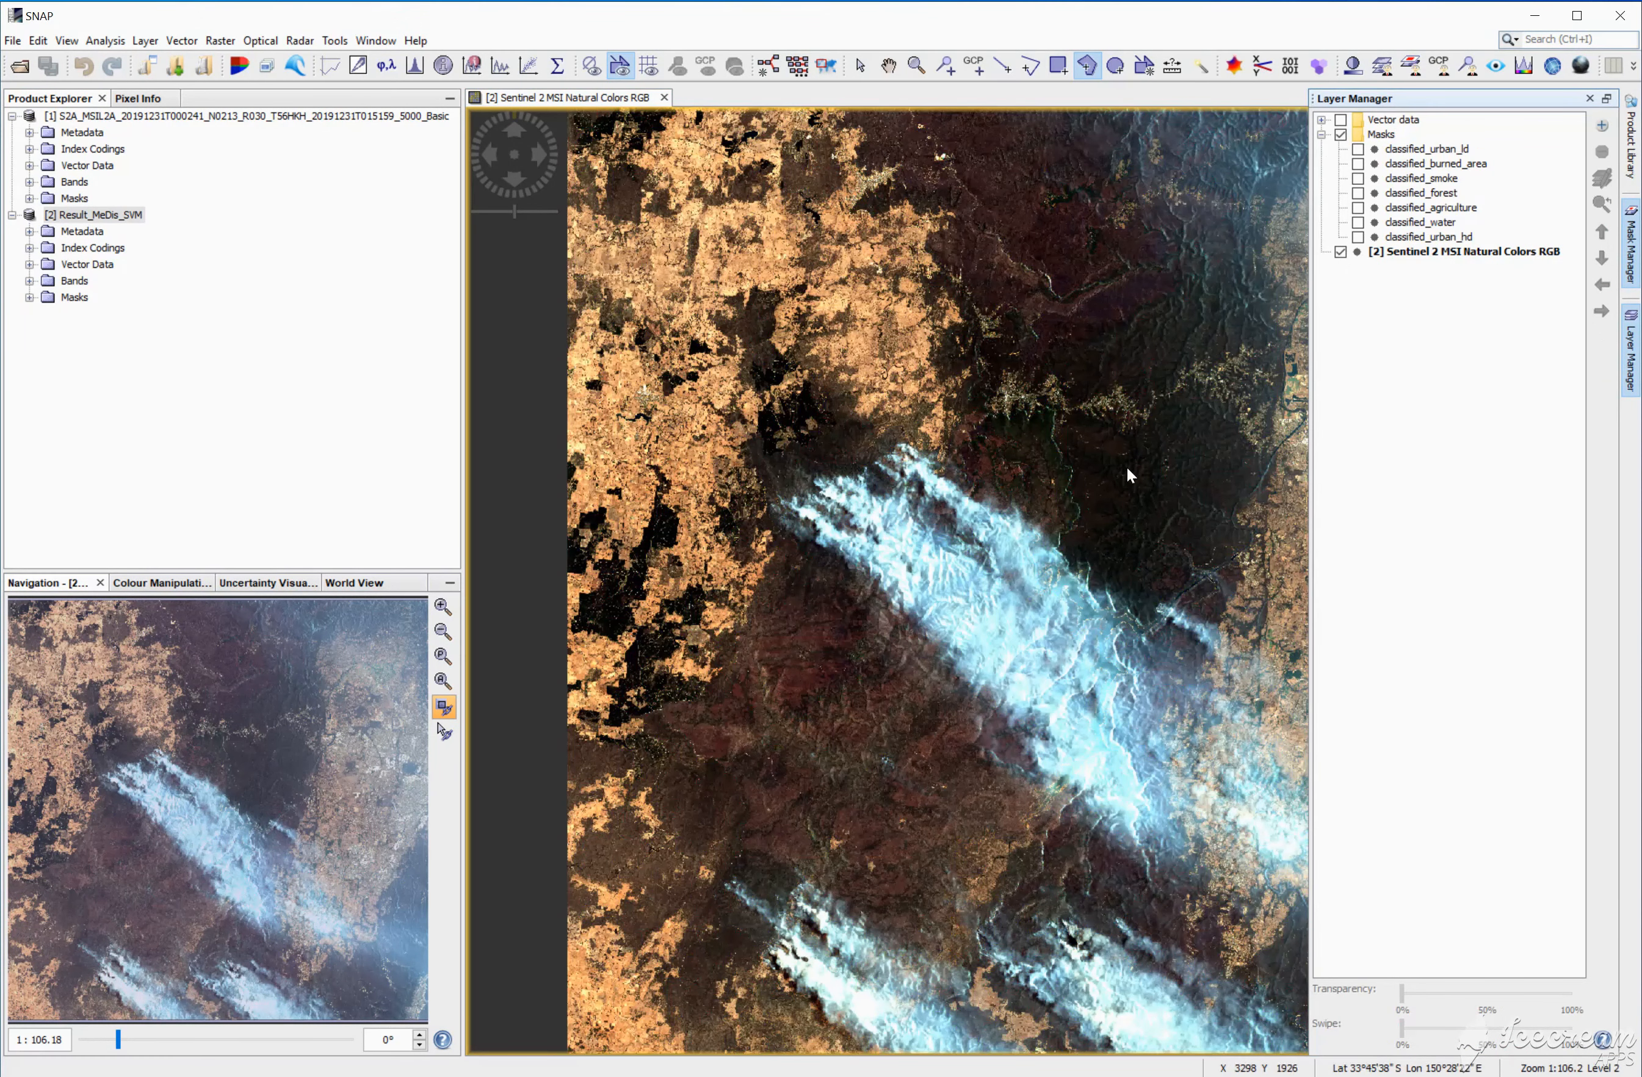
# Step: Open the FA visualization of the S2A_MSIL2A source product and place the result's RGB view beside it, both showing the full scene
pyautogui.click(108, 117)
pyautogui.rightClick(108, 117)
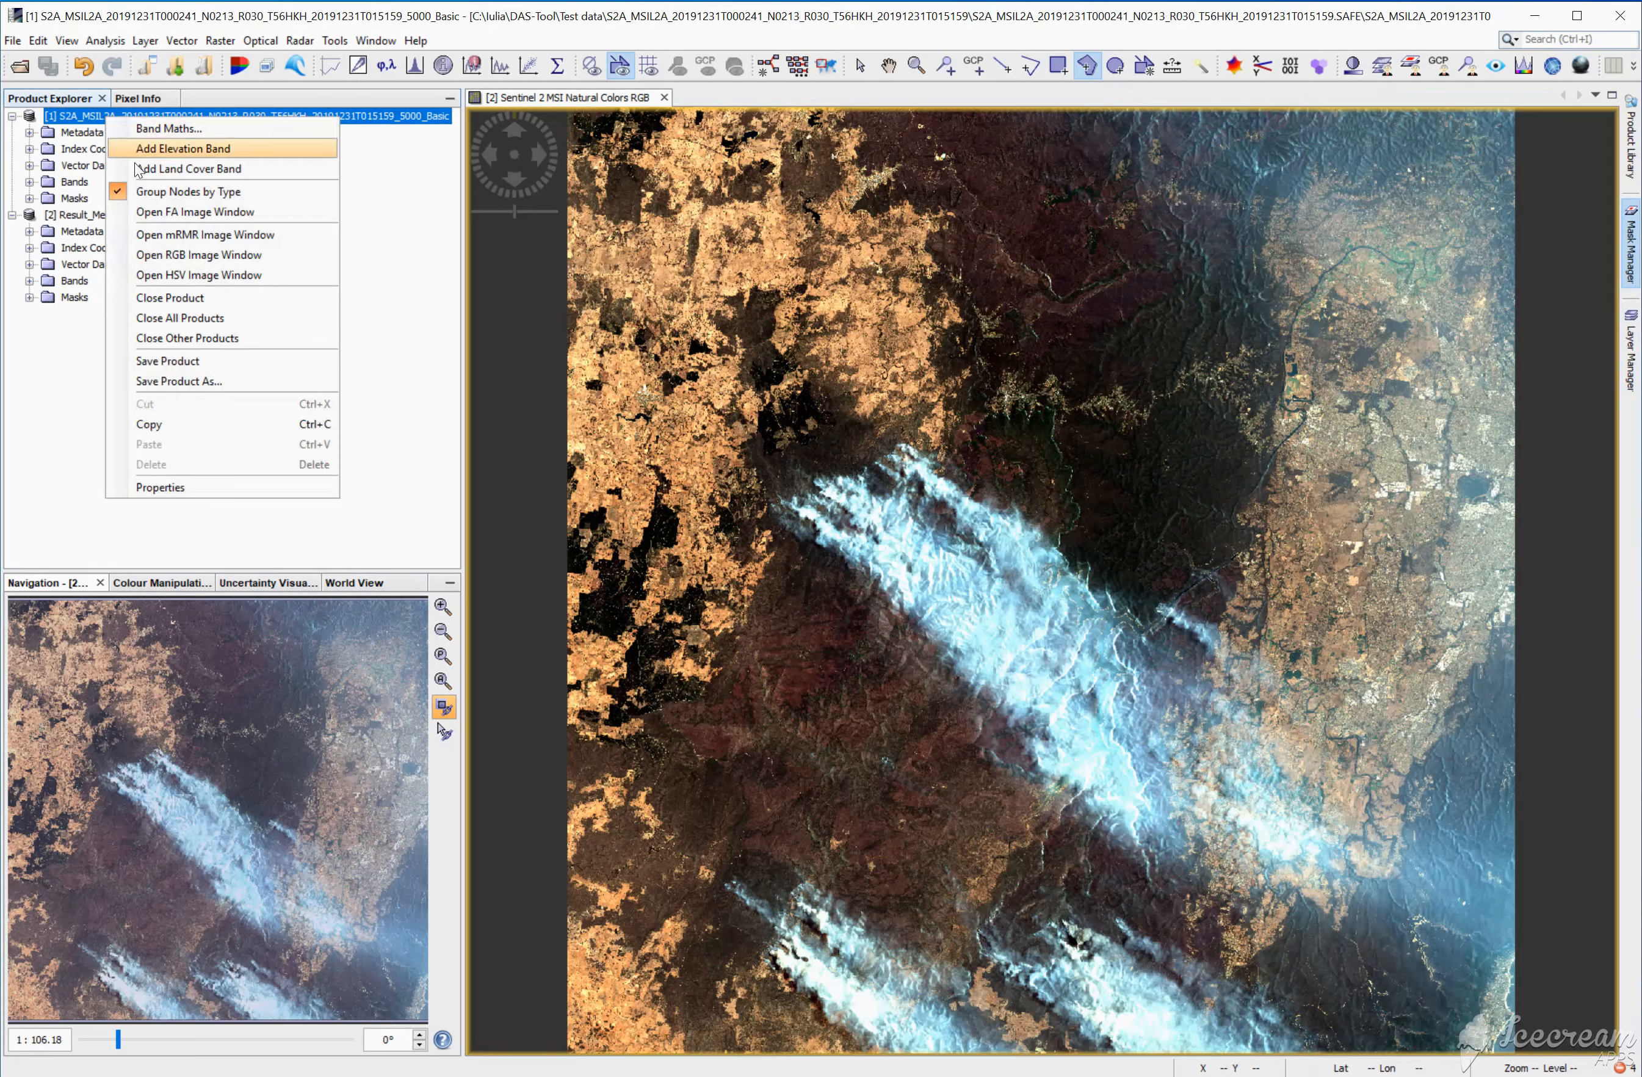
pyautogui.click(169, 213)
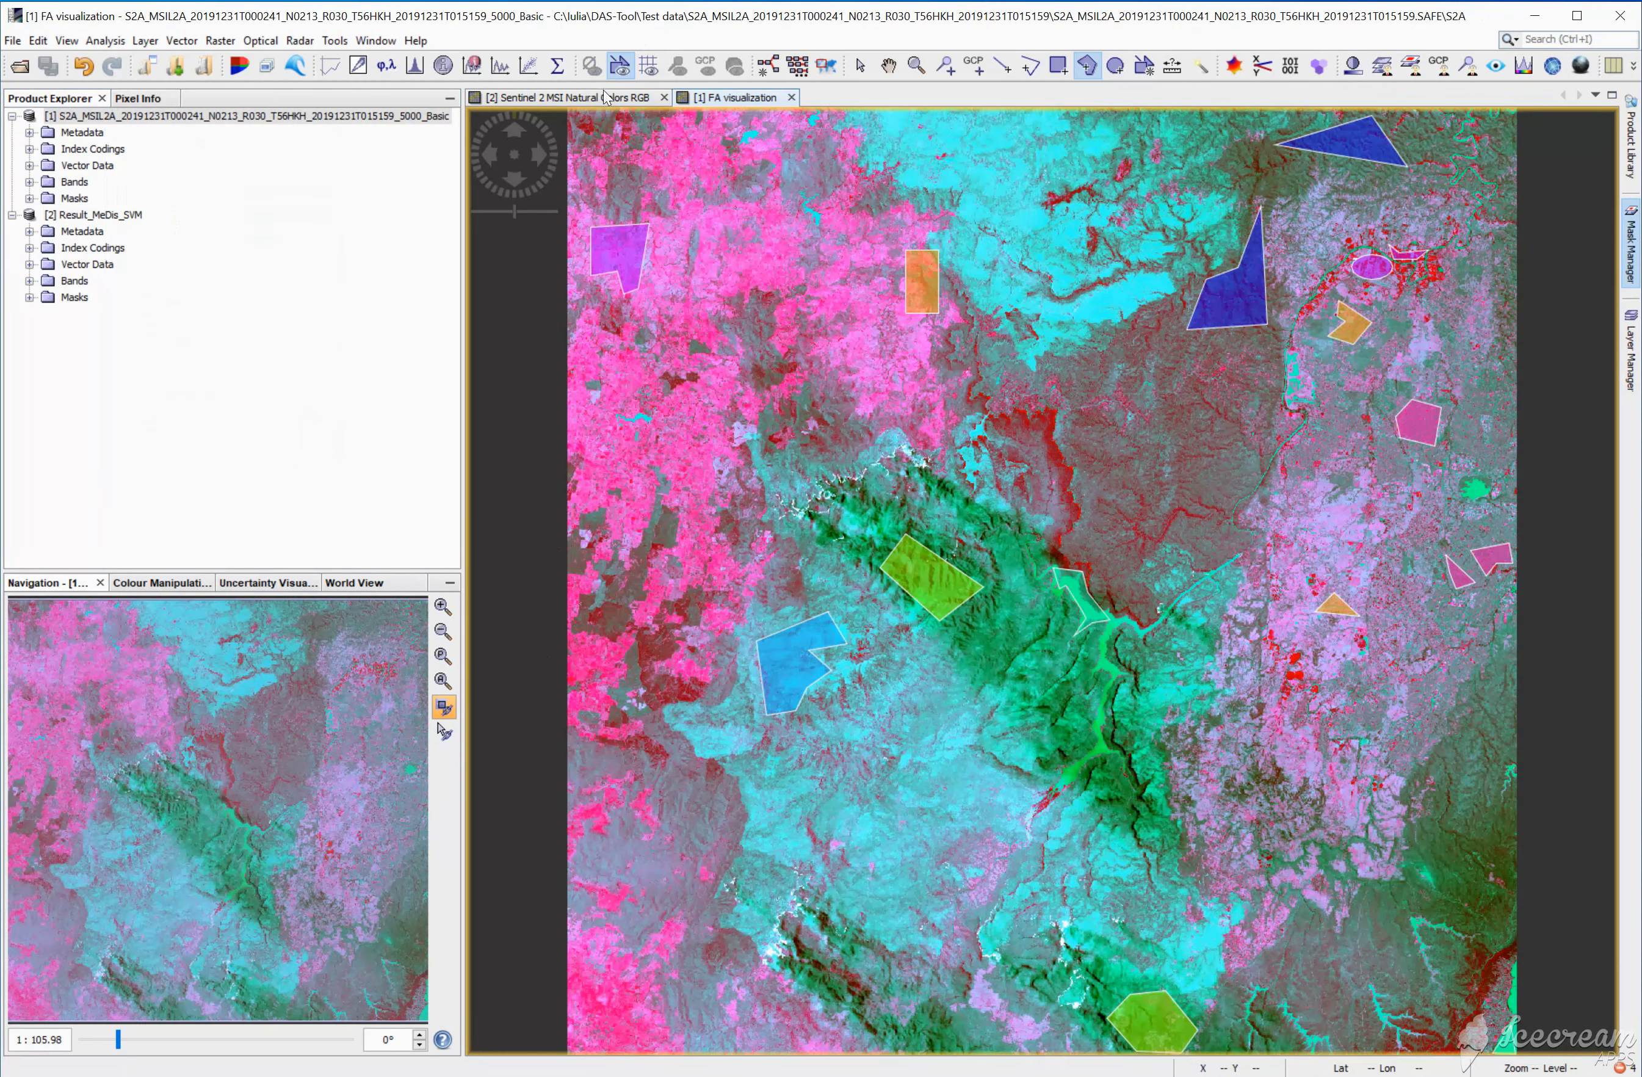
pyautogui.moveTo(606, 97); pyautogui.dragTo(1576, 663)
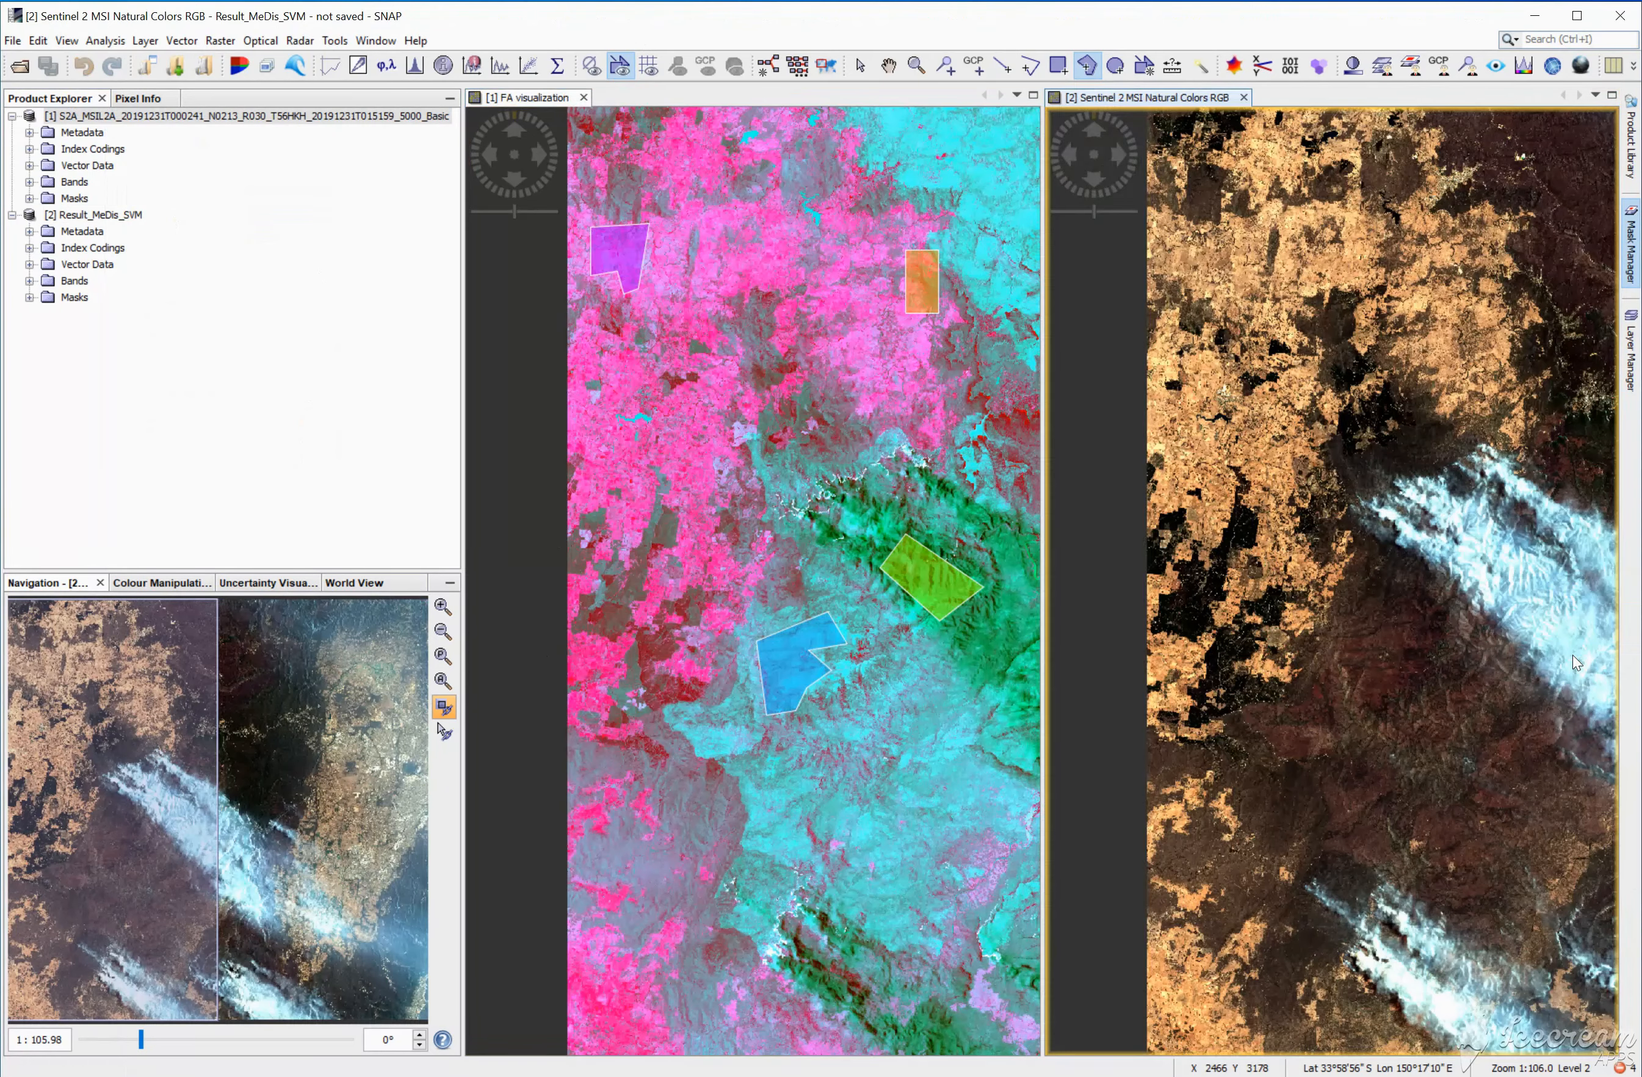
pyautogui.scroll(-5, 1319, 659)
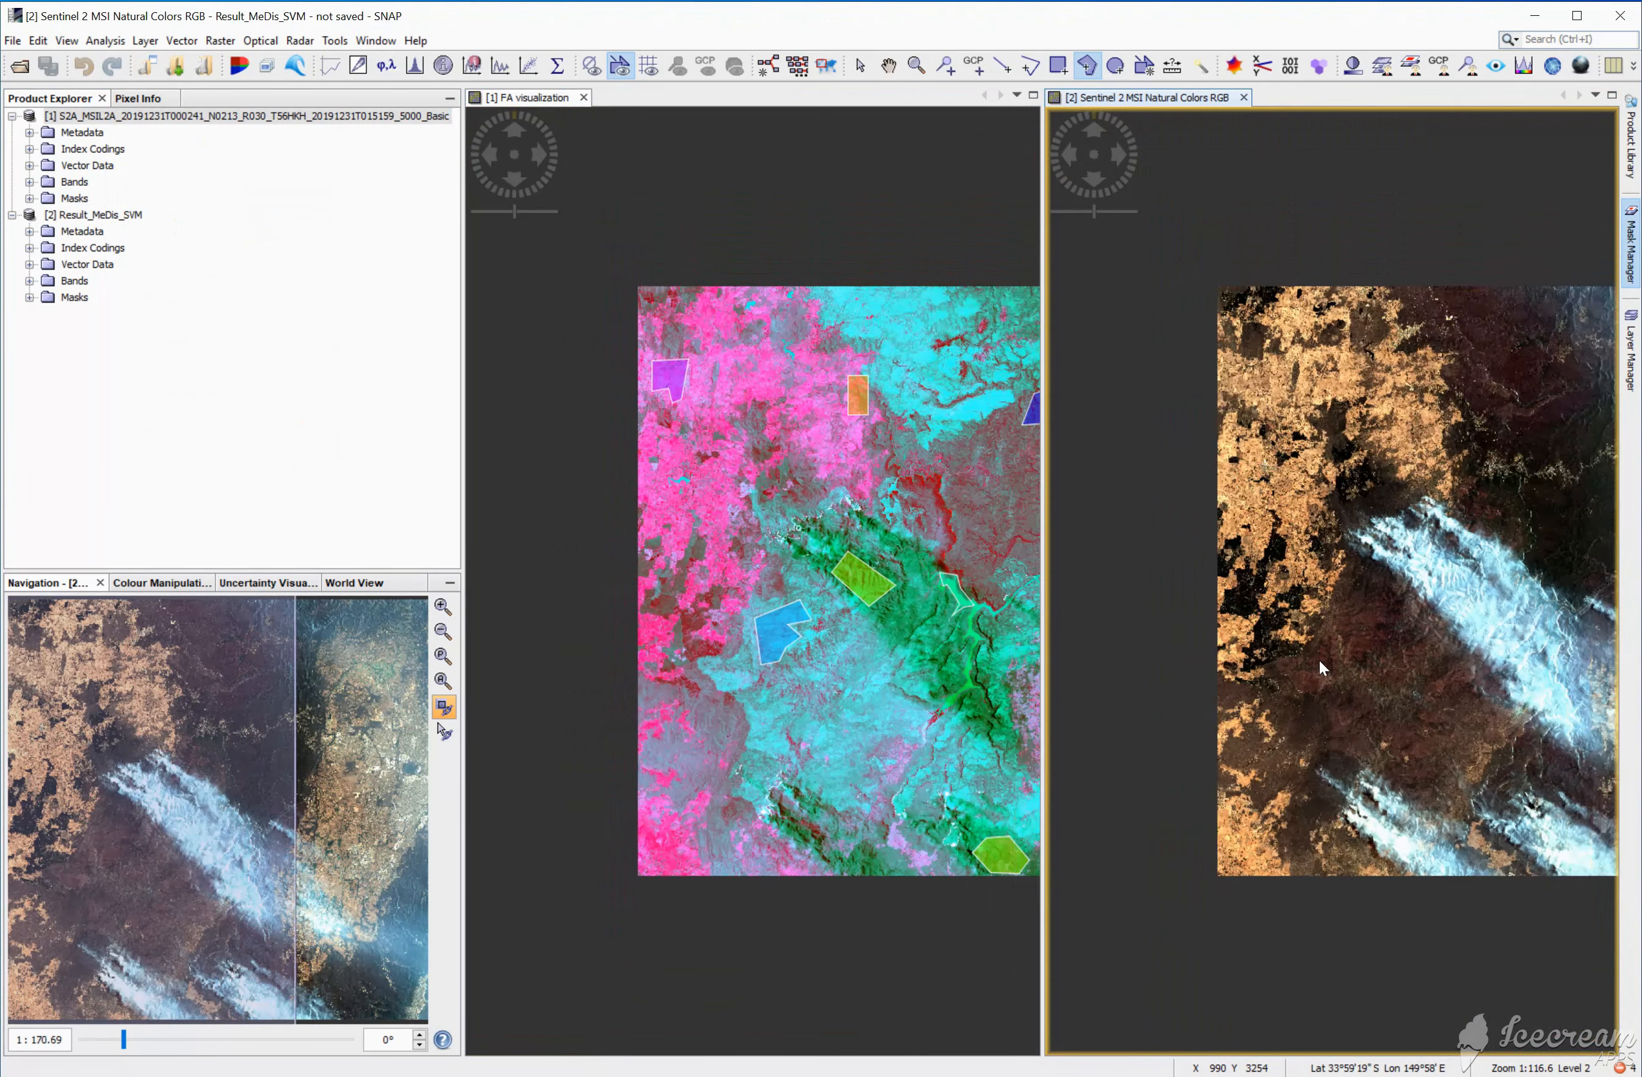
pyautogui.scroll(-1, 1320, 660)
pyautogui.moveTo(135, 852); pyautogui.dragTo(269, 856)
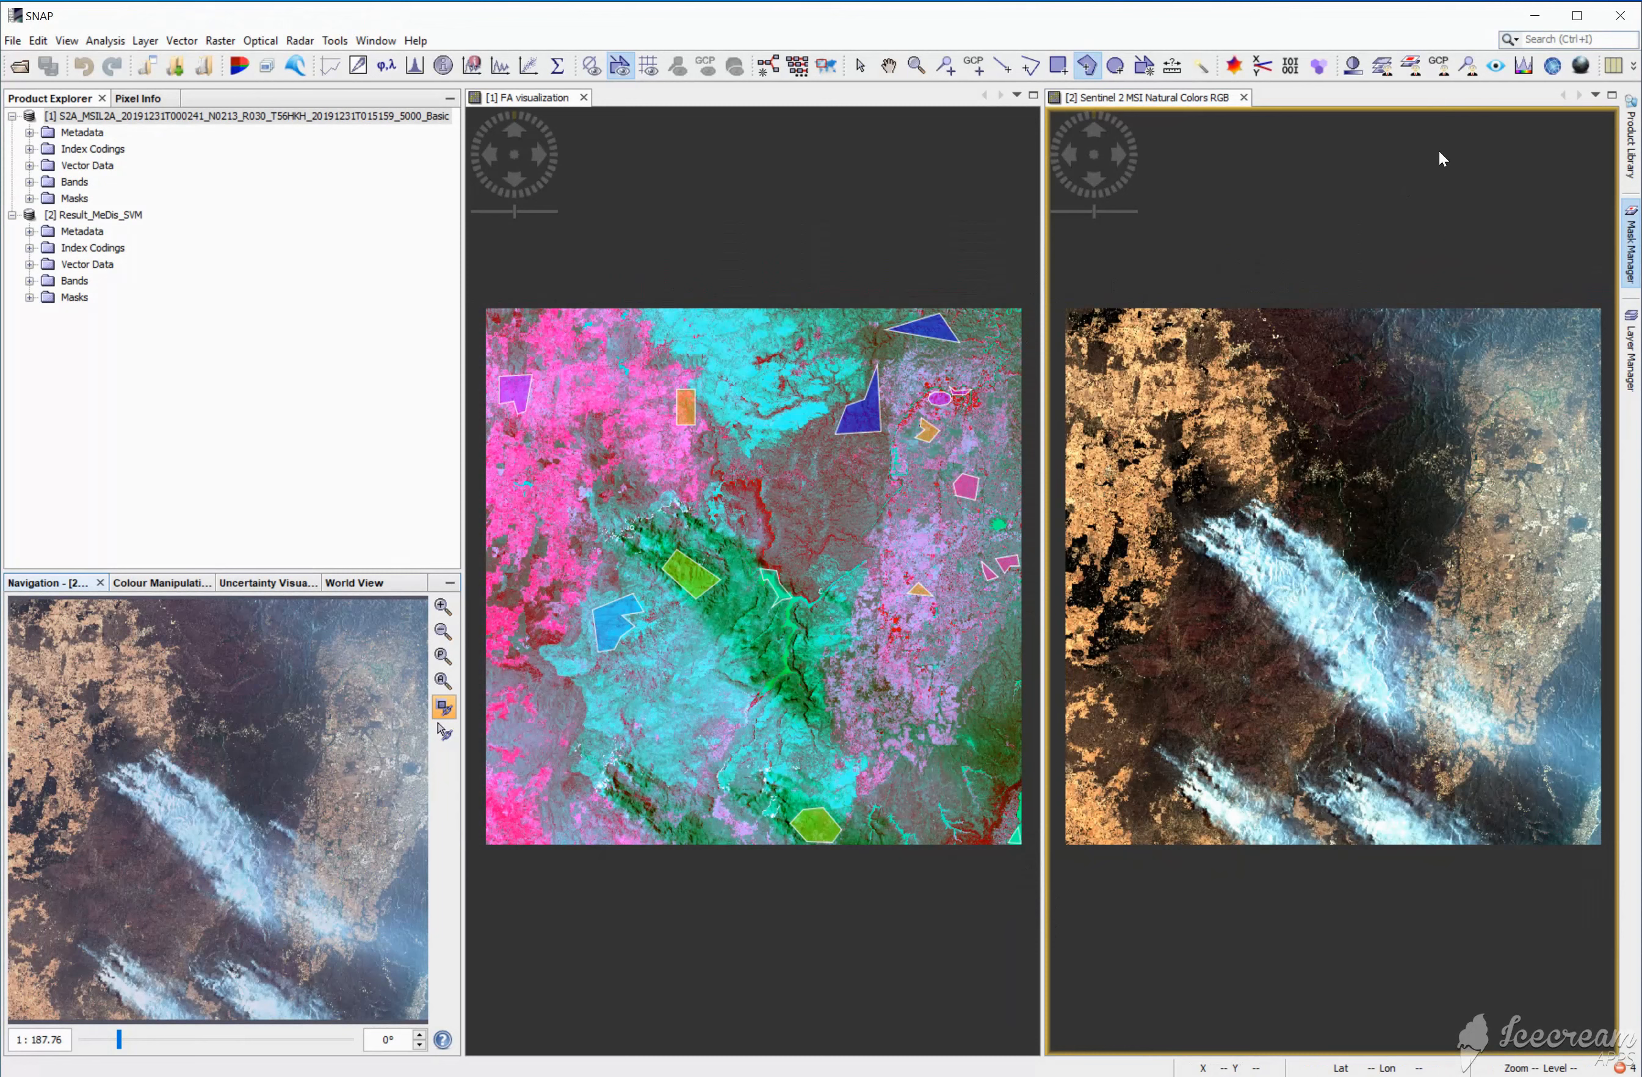
# Step: Turn the vector data group back on for the result's RGB view with classified_urban_ld as the only visible class layer
pyautogui.click(1631, 353)
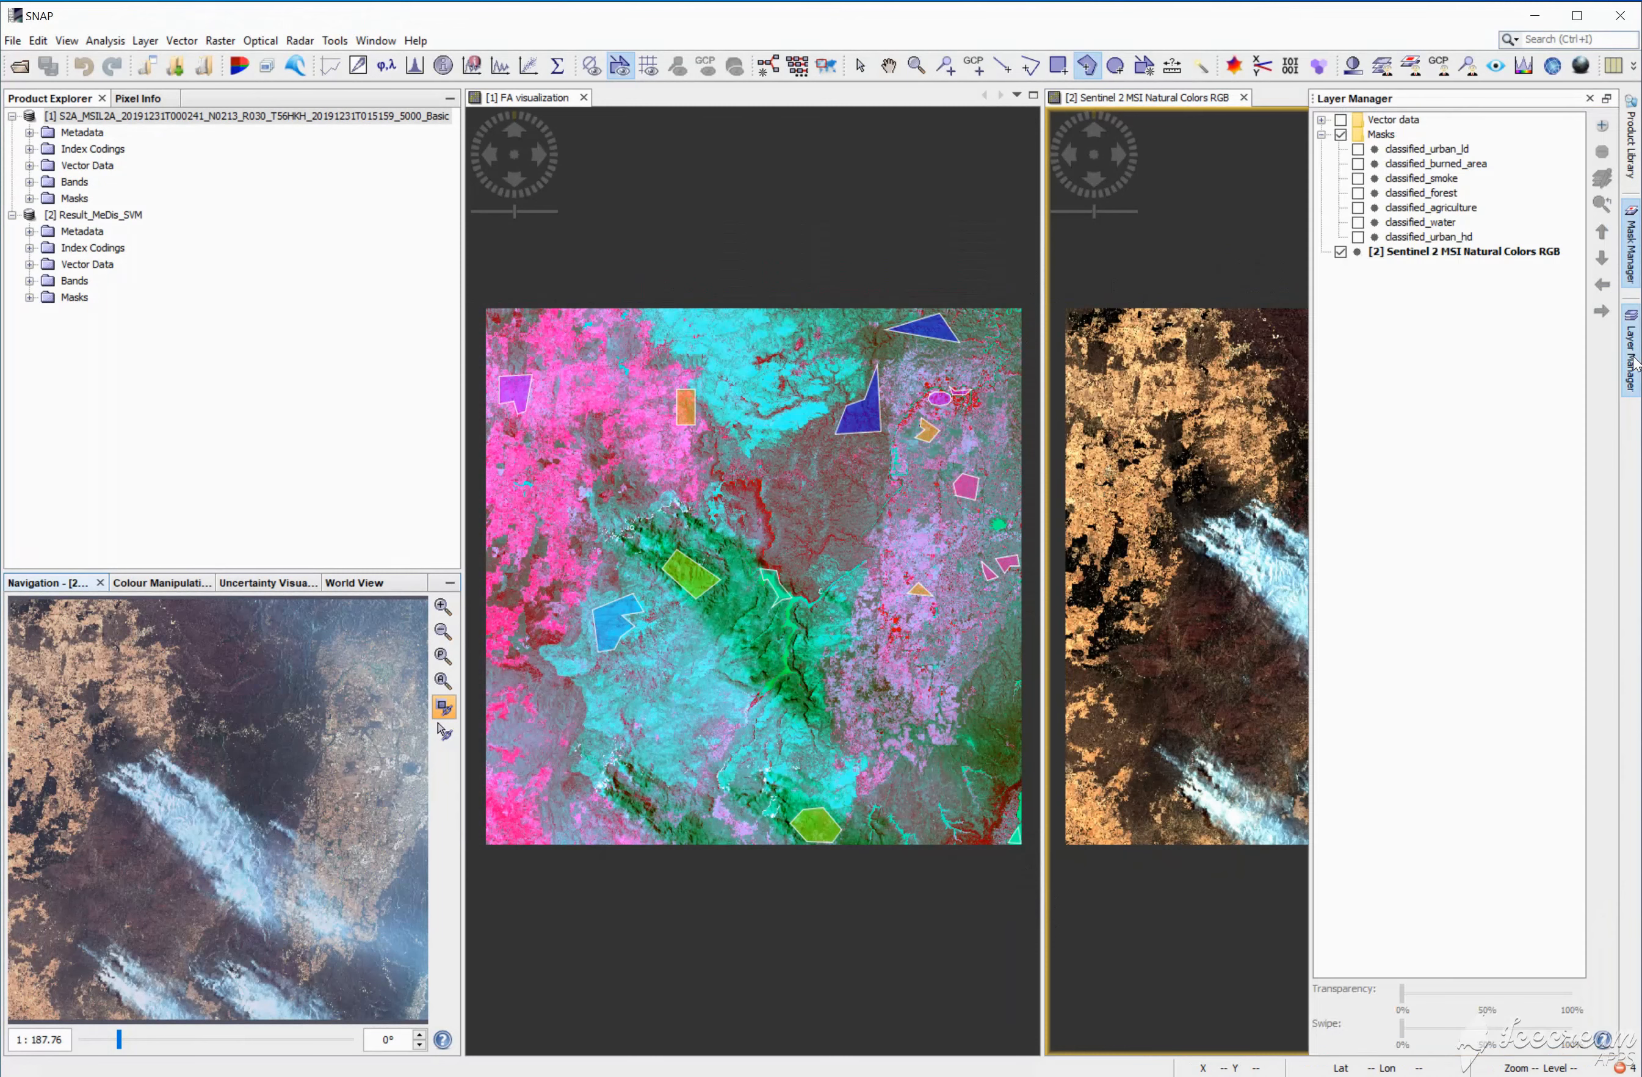
pyautogui.click(1321, 120)
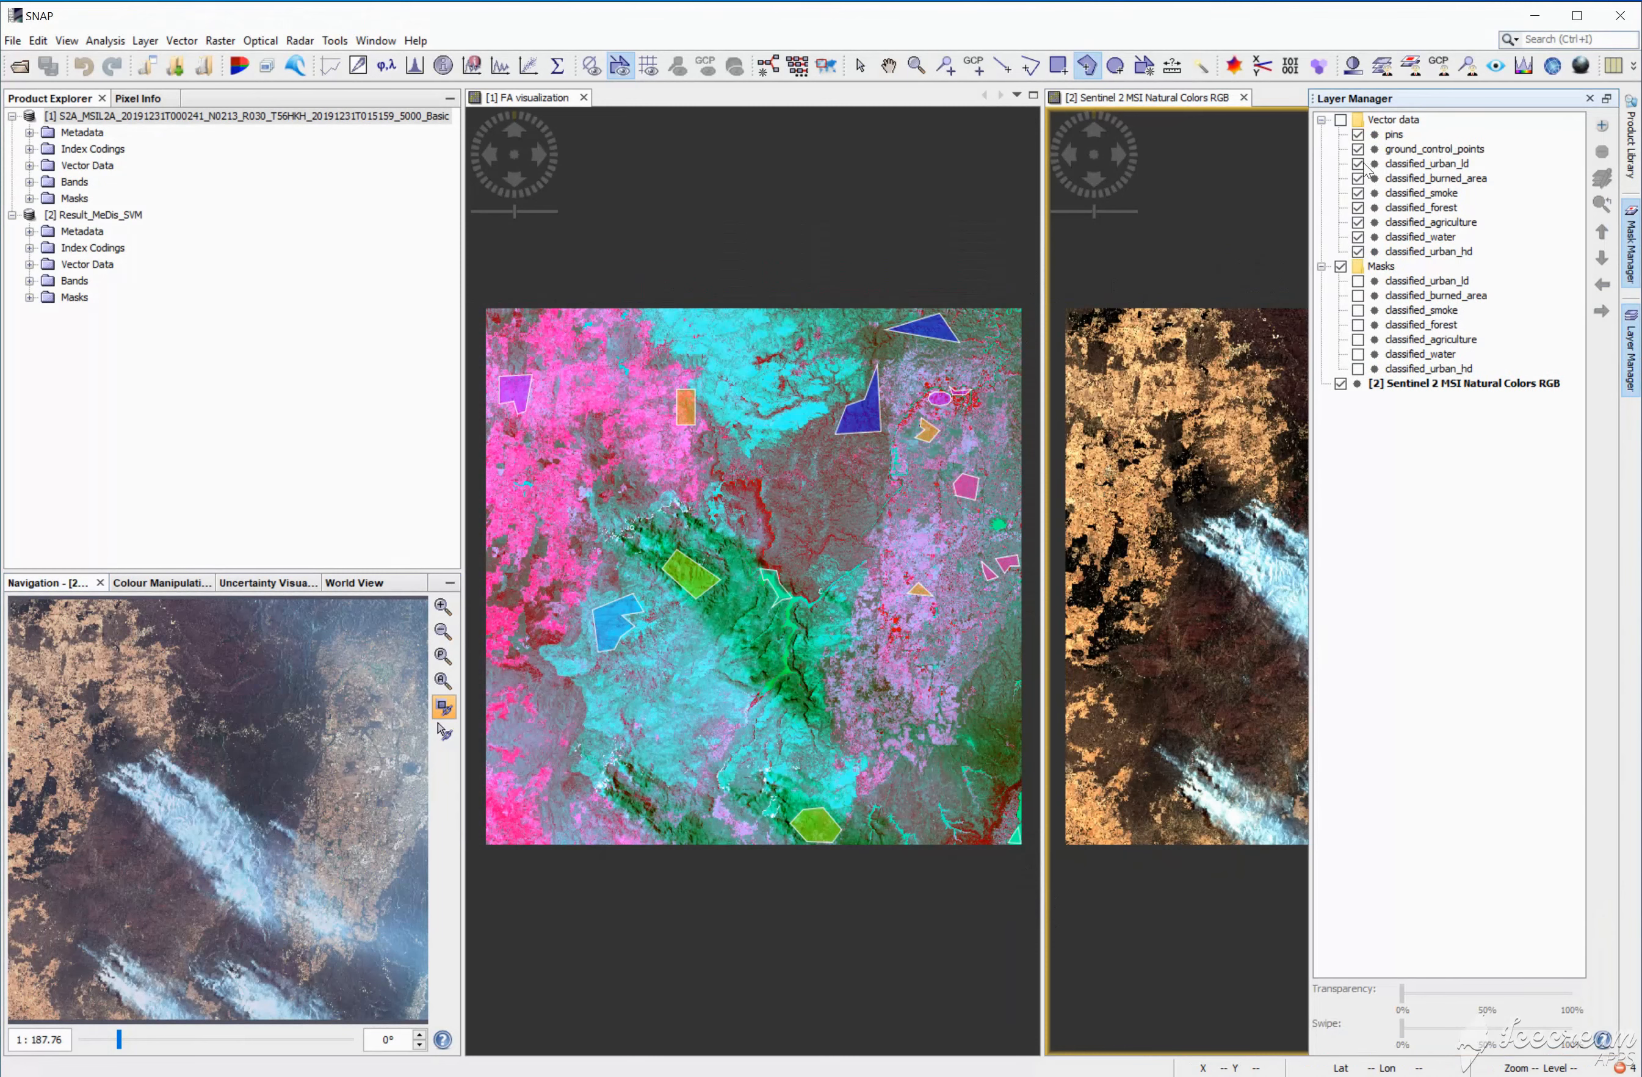
pyautogui.click(1358, 178)
pyautogui.click(1357, 207)
pyautogui.click(1358, 222)
pyautogui.click(1357, 252)
pyautogui.click(1340, 120)
pyautogui.click(1358, 165)
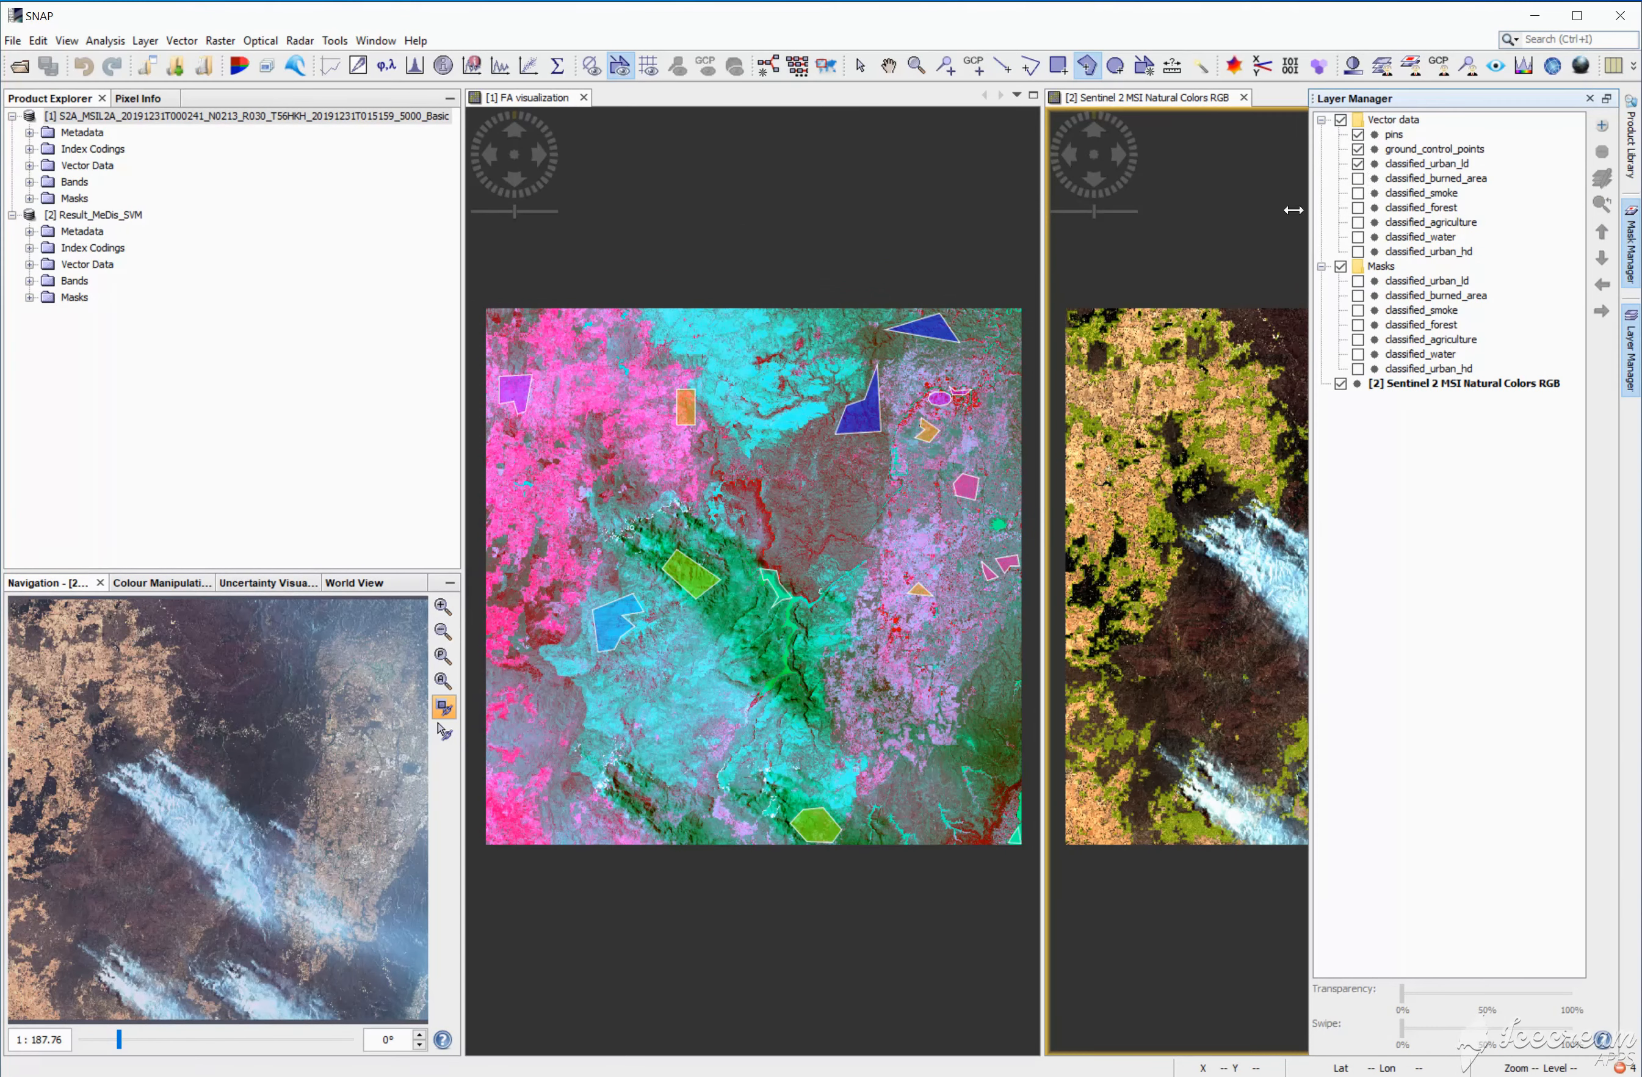
pyautogui.click(1244, 244)
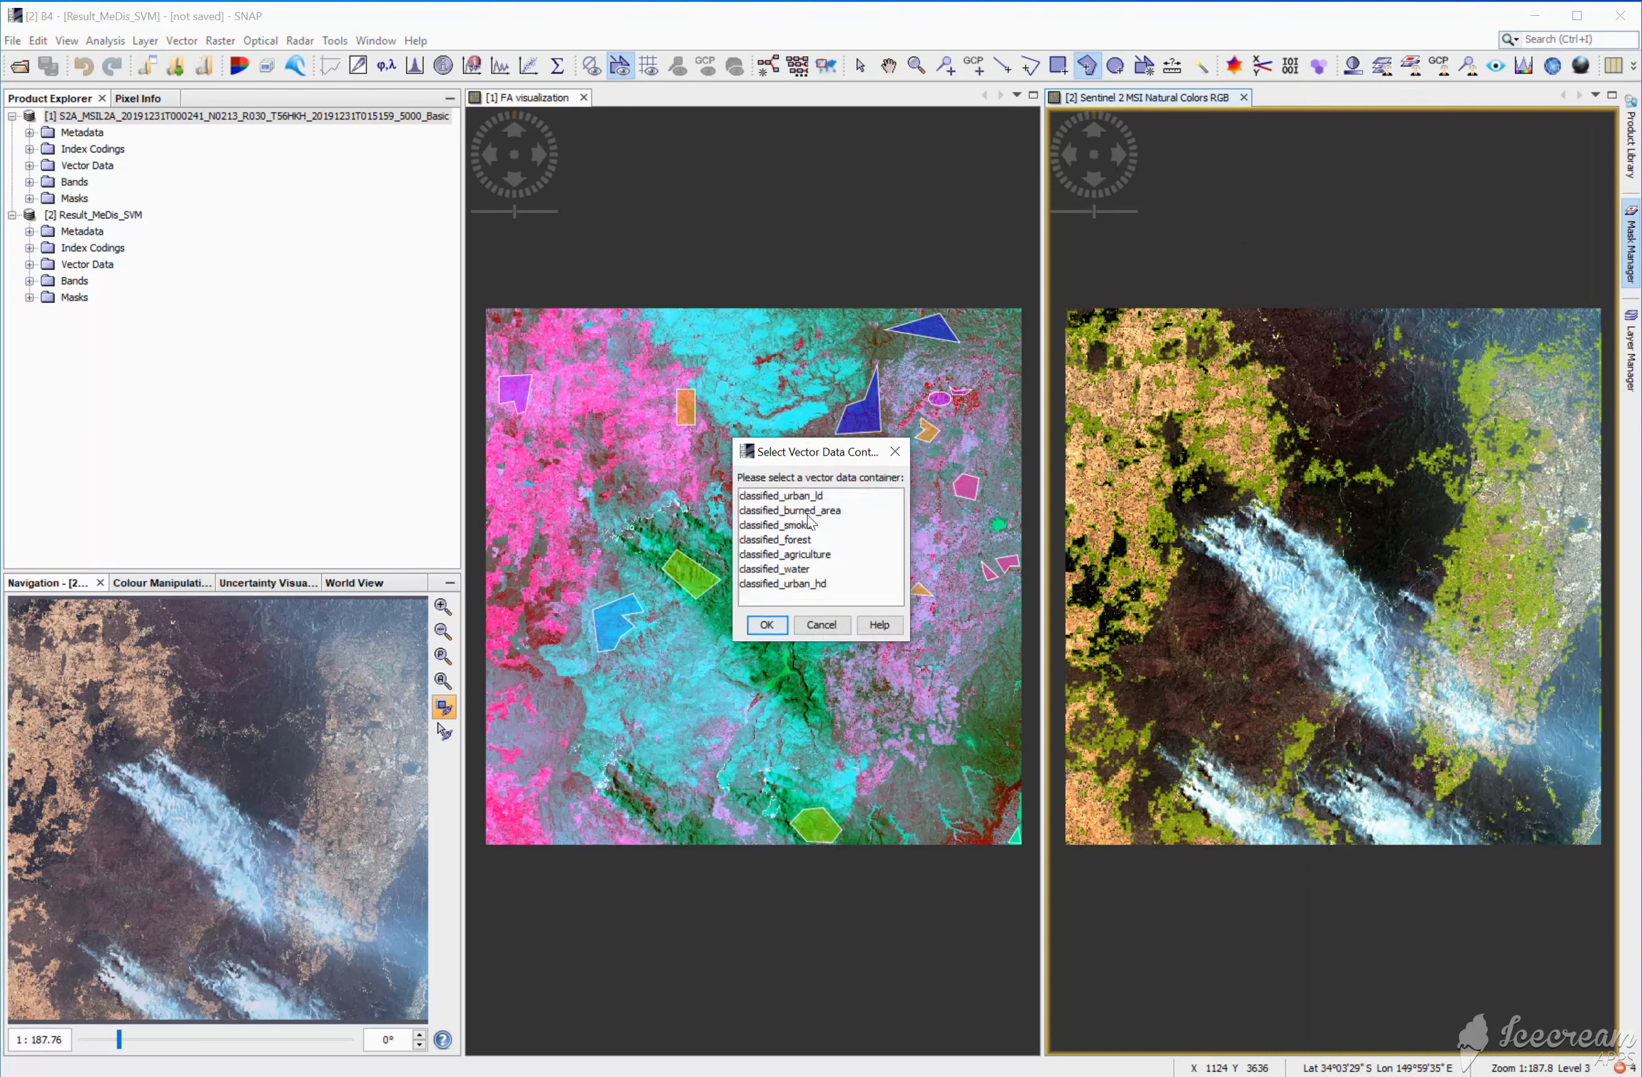
pyautogui.click(777, 627)
# Step: Show only the classified_burned_area class over the result's RGB view and switch to the selection tool
pyautogui.click(1631, 350)
pyautogui.click(1358, 181)
pyautogui.click(1358, 181)
pyautogui.click(1358, 164)
pyautogui.click(1235, 301)
pyautogui.click(860, 66)
# Step: Inspect the classified_smoke and classified_forest vector layers one at a time over the result's RGB view
pyautogui.click(1631, 350)
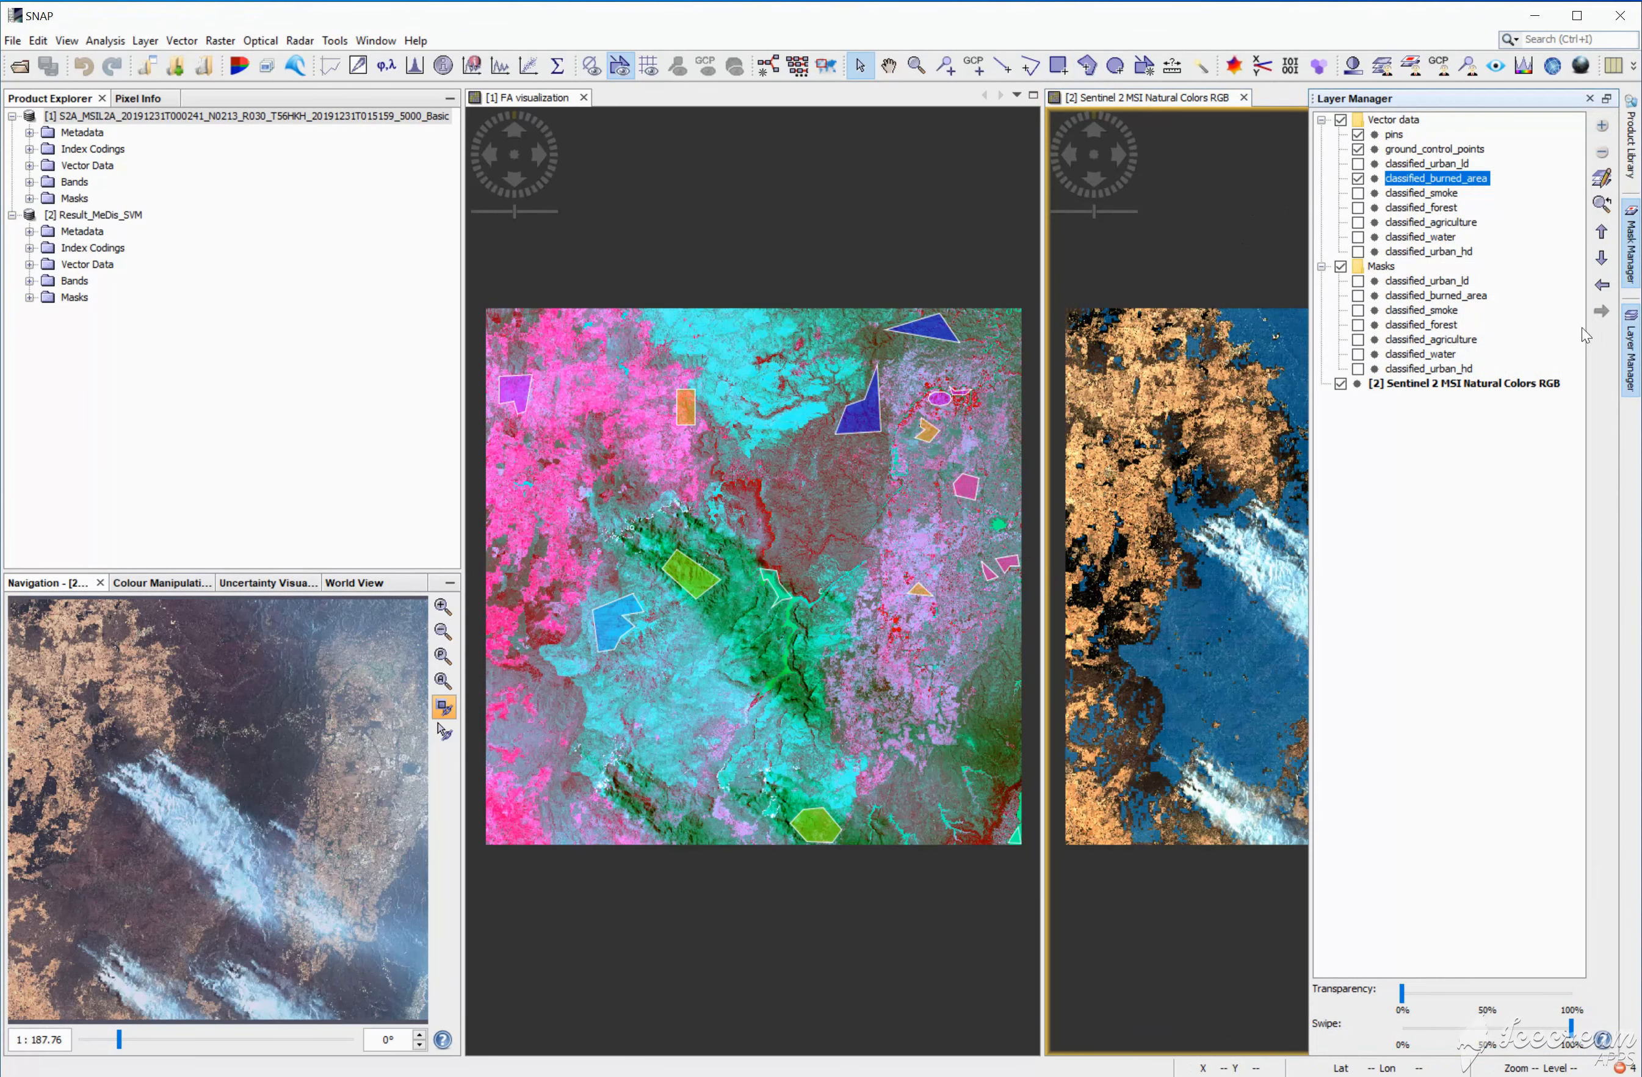
pyautogui.click(1252, 524)
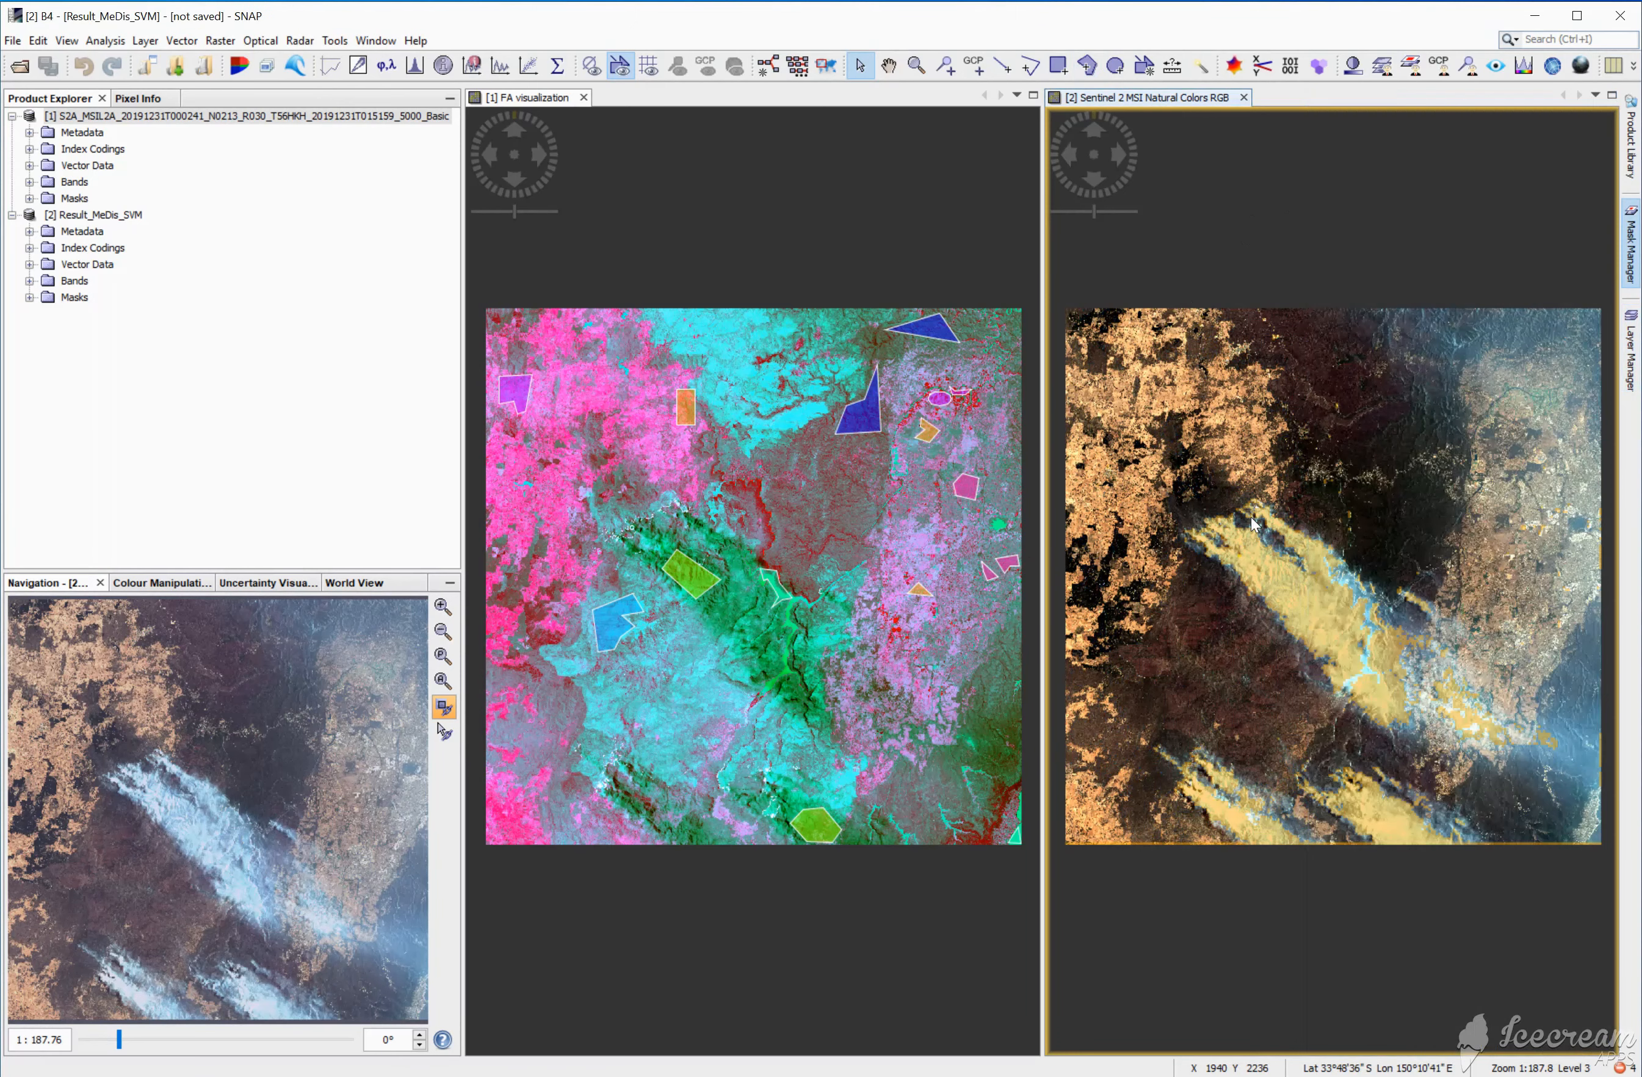
pyautogui.click(1631, 353)
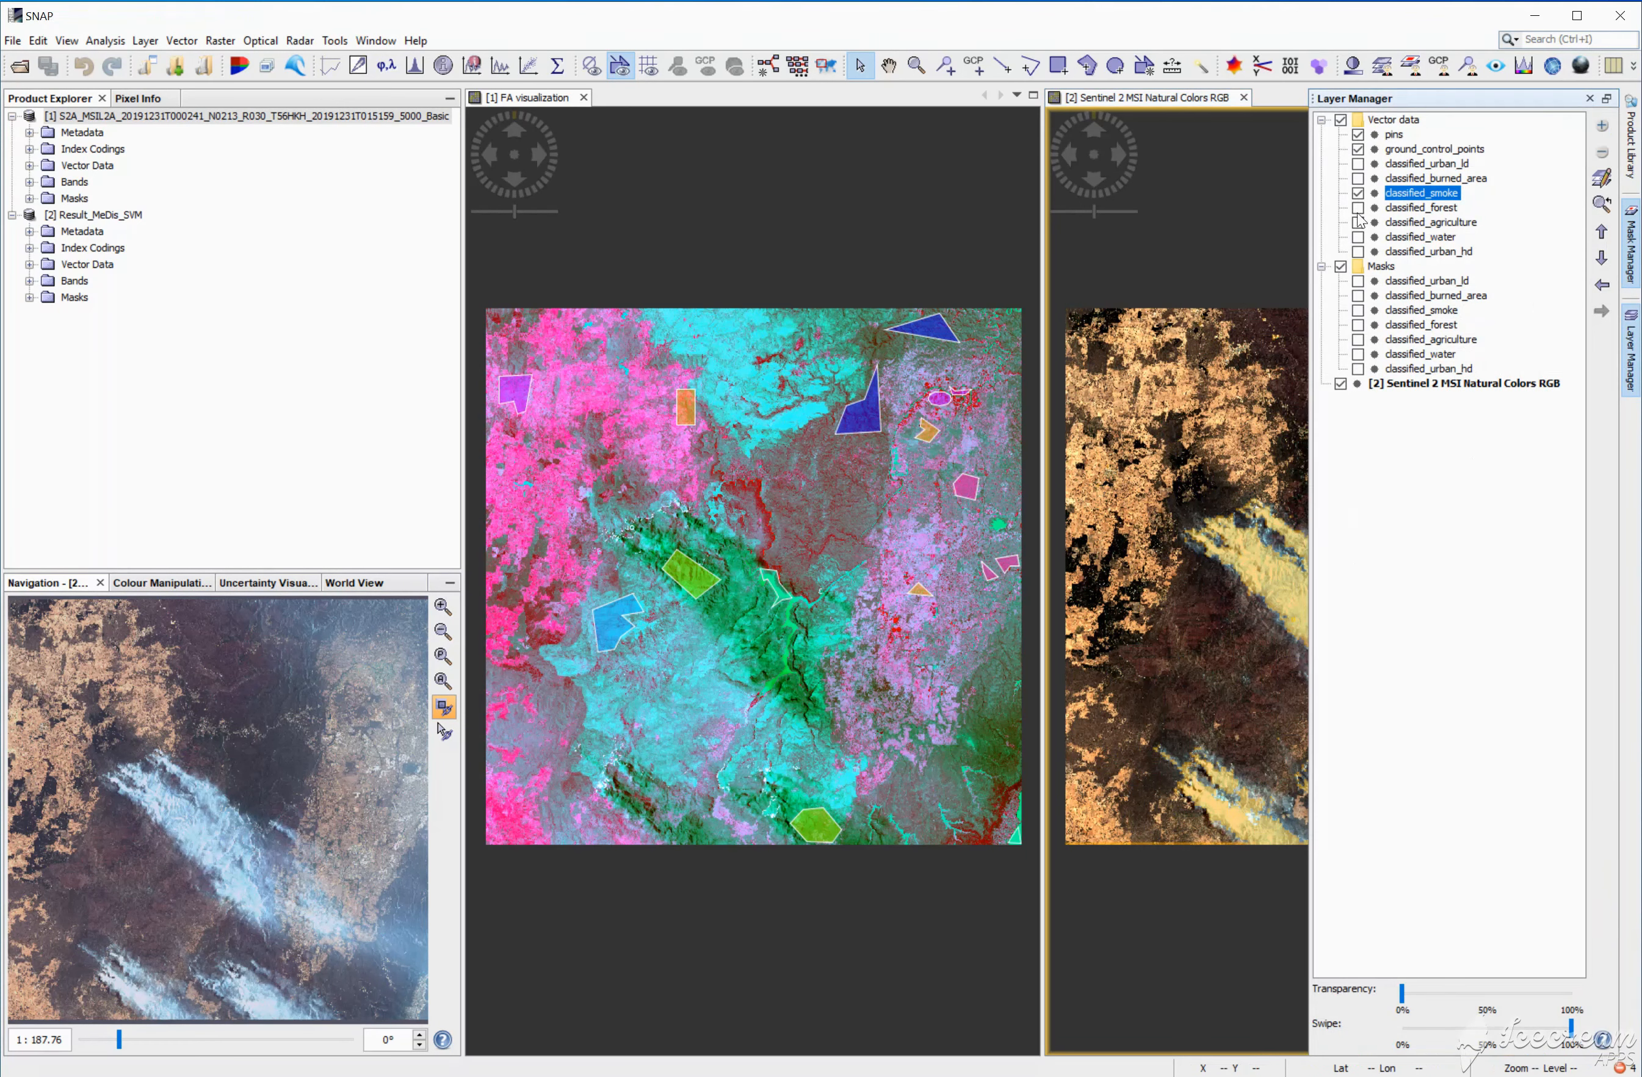
pyautogui.click(1358, 212)
pyautogui.click(1360, 194)
pyautogui.click(1262, 455)
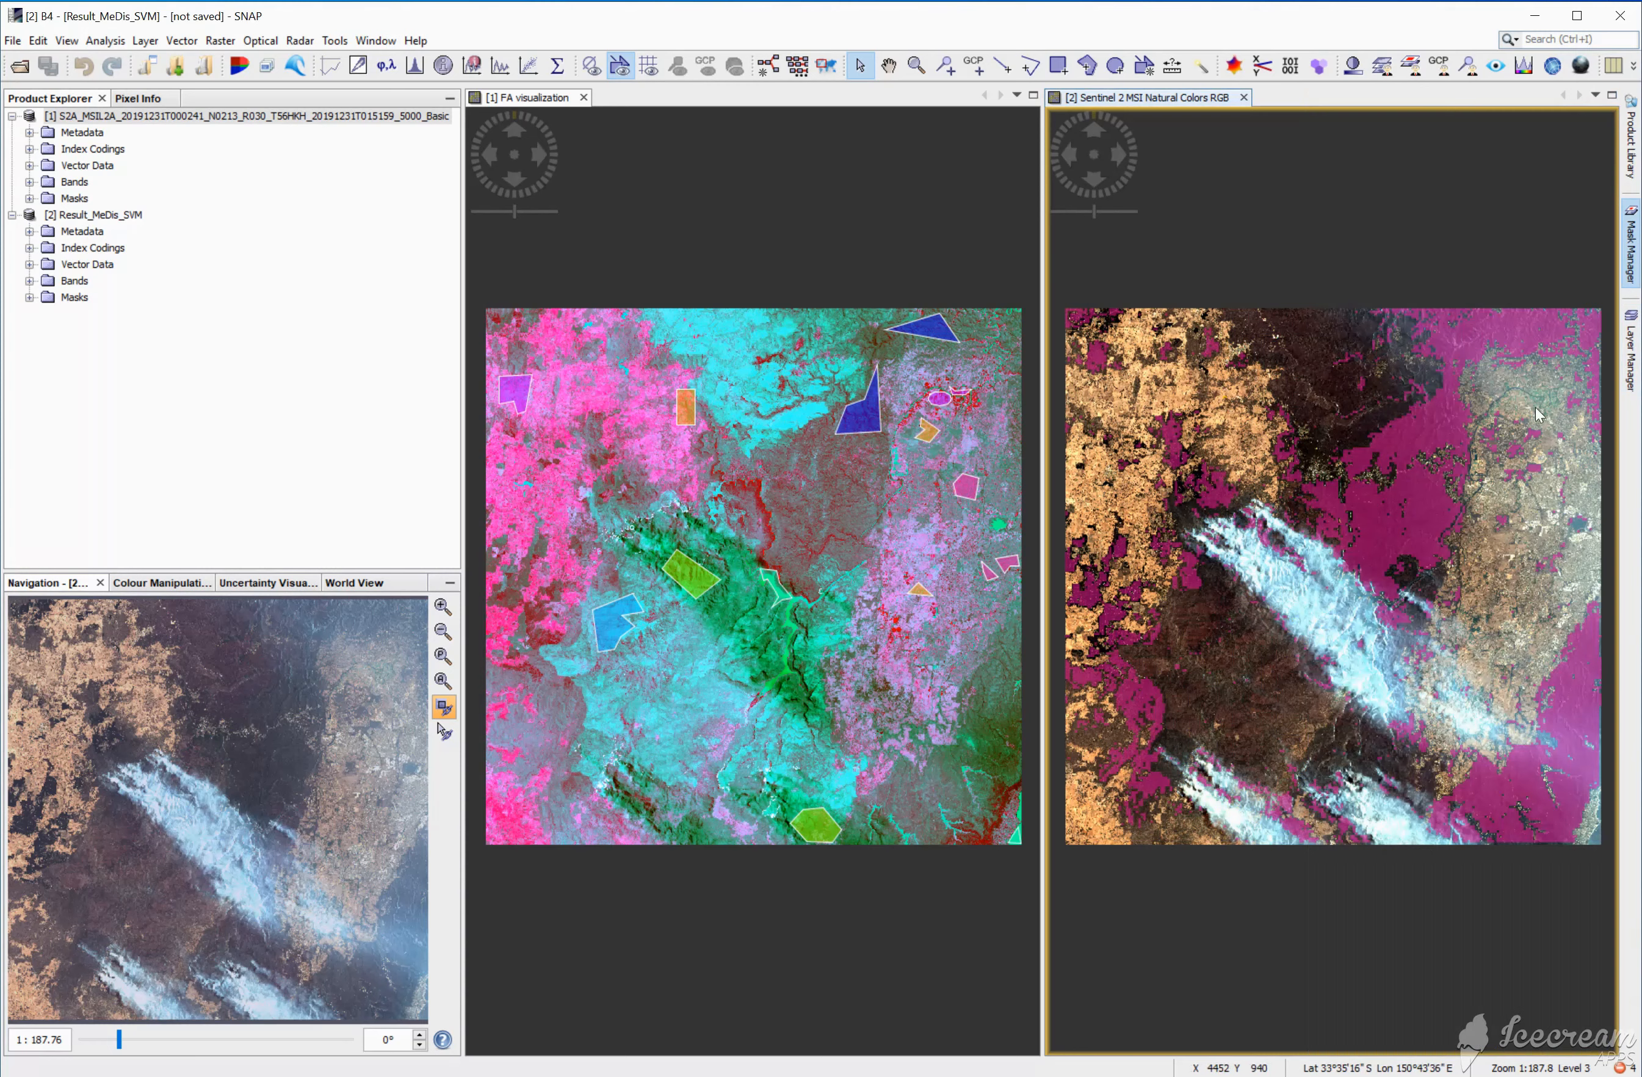
# Step: Inspect the classified_agriculture and classified_water vector layers one at a time over the result's RGB view
pyautogui.click(1631, 353)
pyautogui.click(1358, 207)
pyautogui.click(1358, 222)
pyautogui.click(1272, 242)
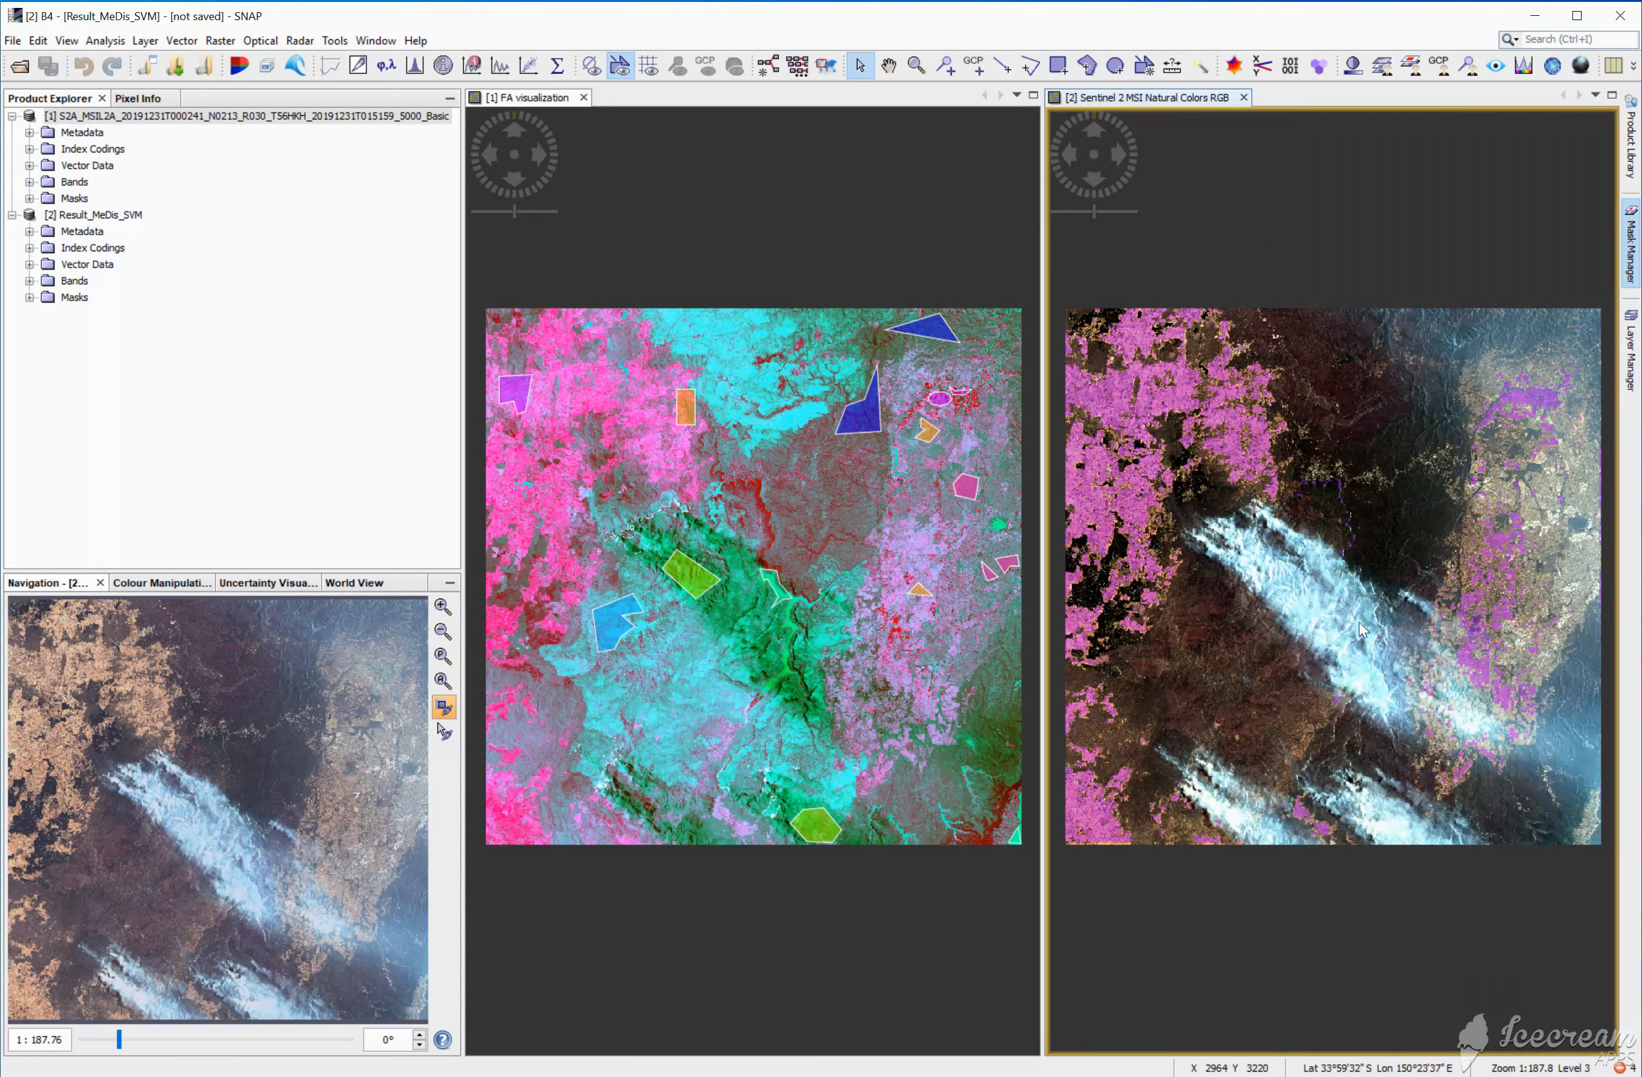
pyautogui.click(1632, 353)
pyautogui.click(1358, 222)
pyautogui.click(1355, 562)
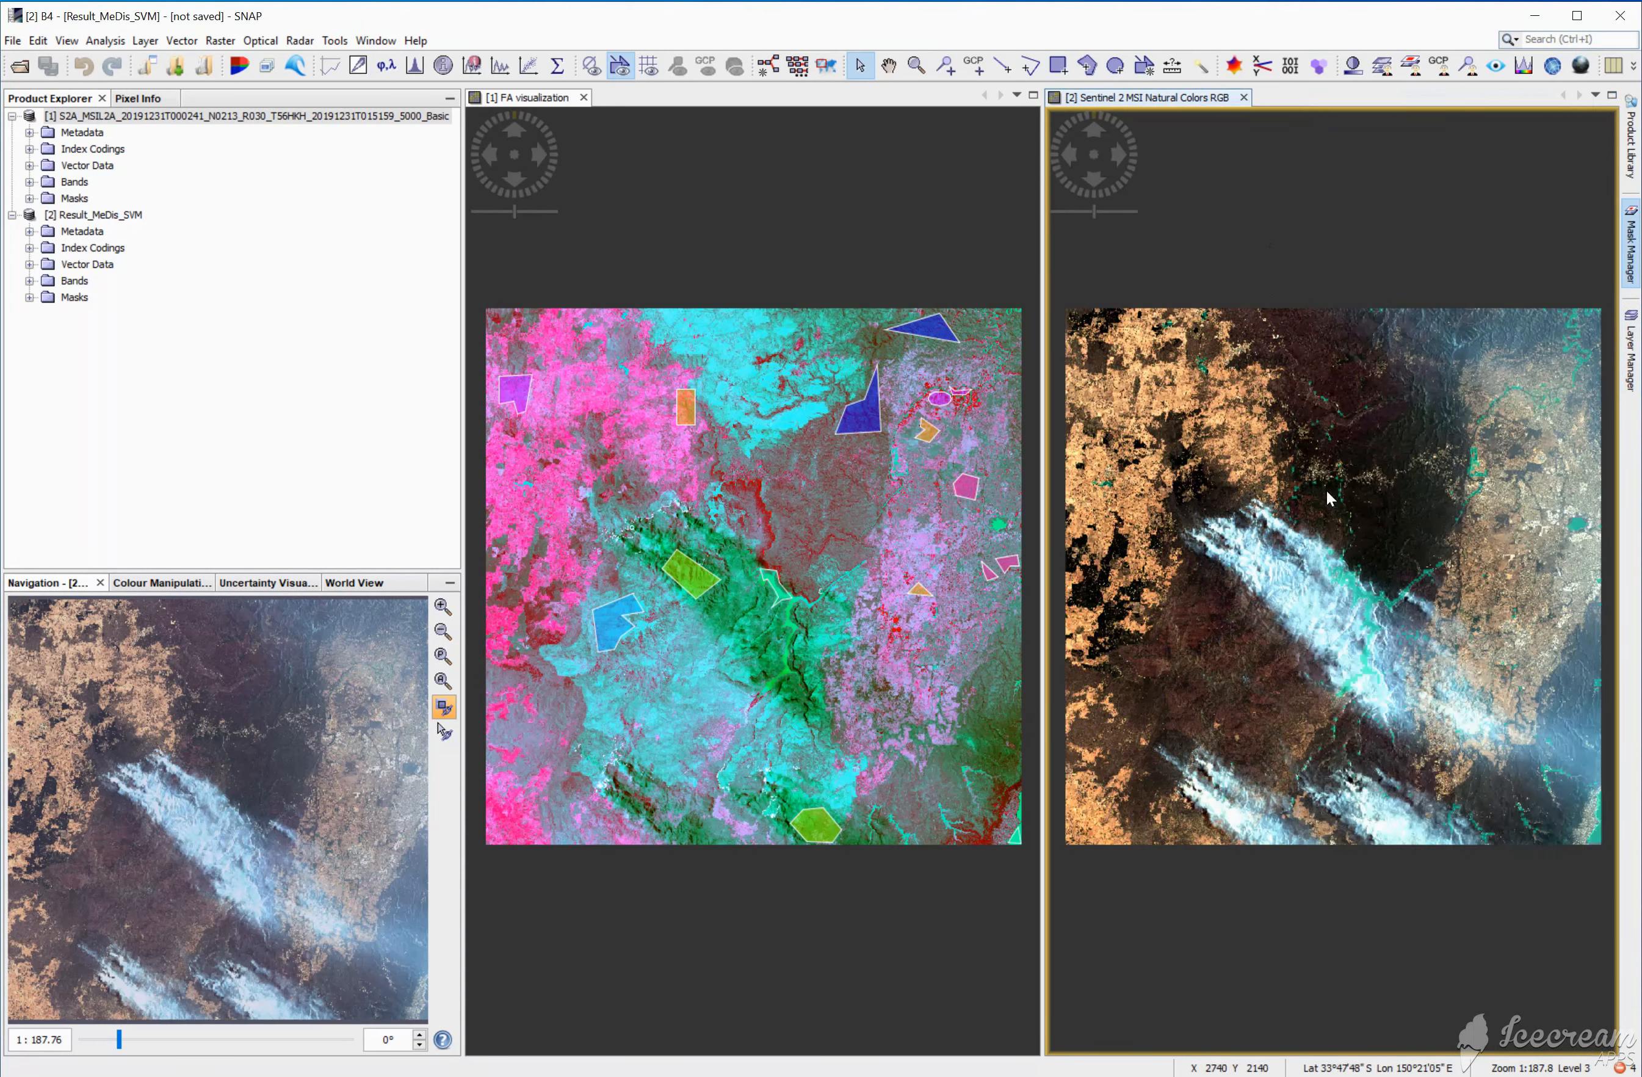